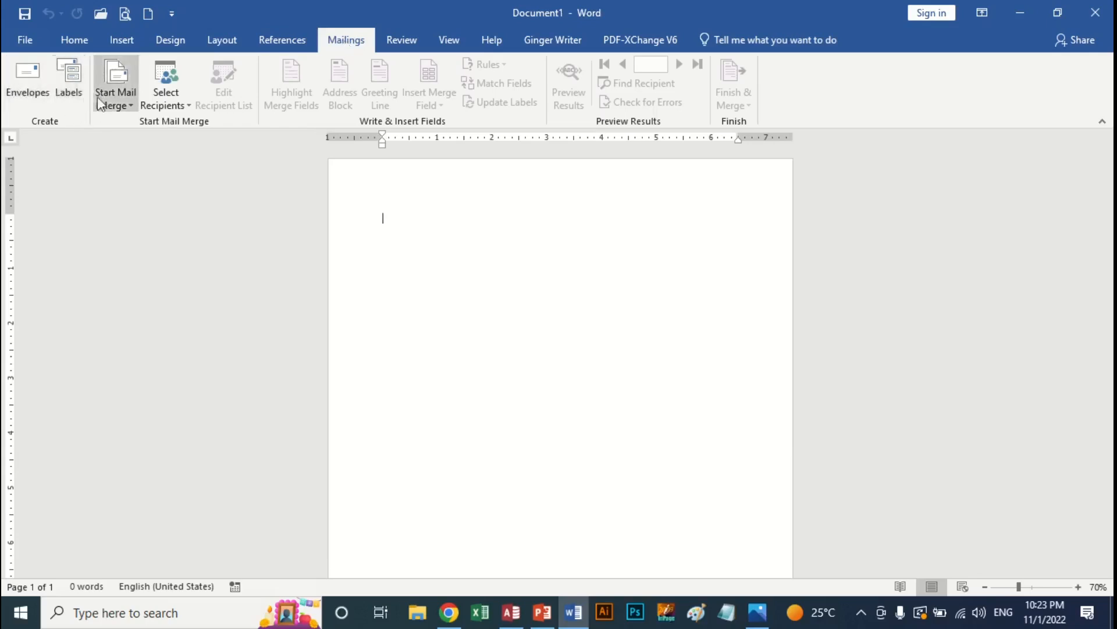
- Start a label mail merge using Microsoft's 30 Per Page address labels, 1" × 2.63" on 8.5" × 11" paper, and view the sample label image
click(116, 100)
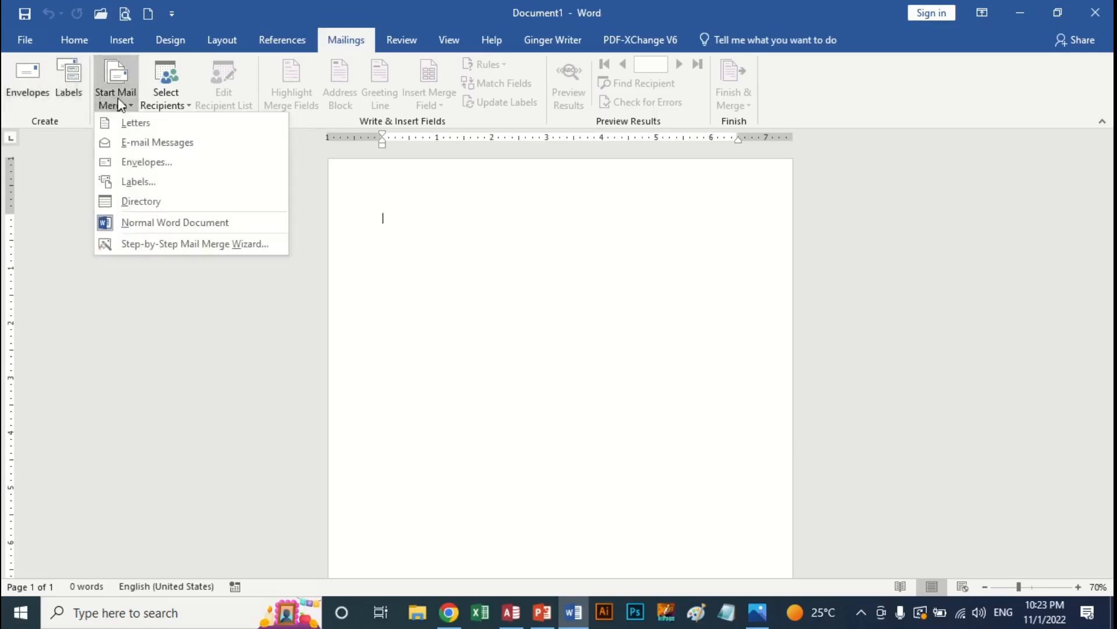
click(160, 180)
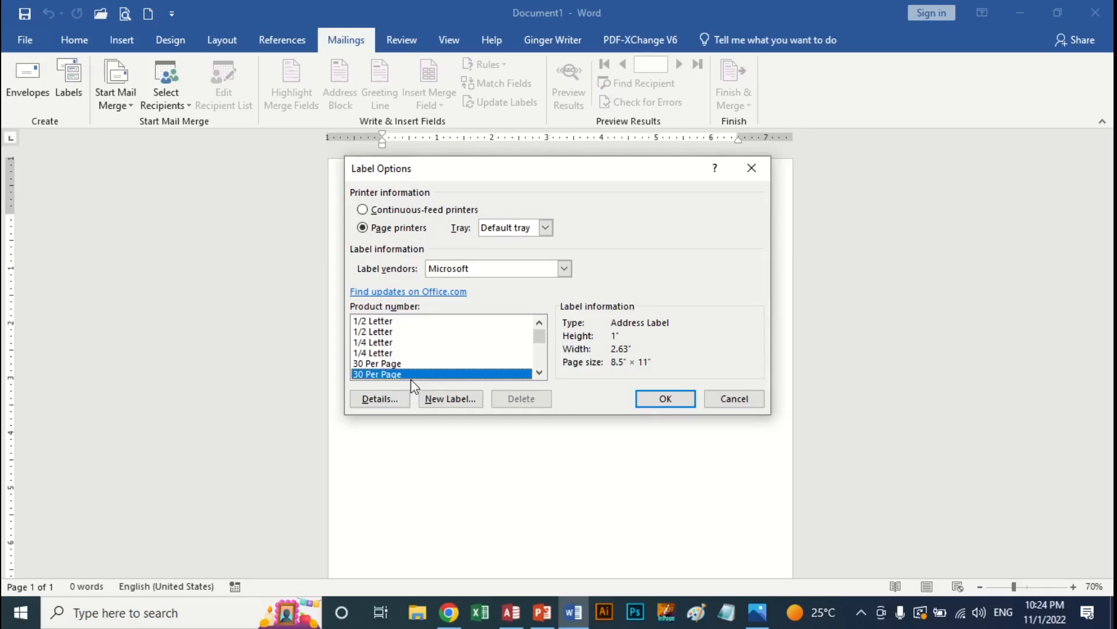
click(664, 401)
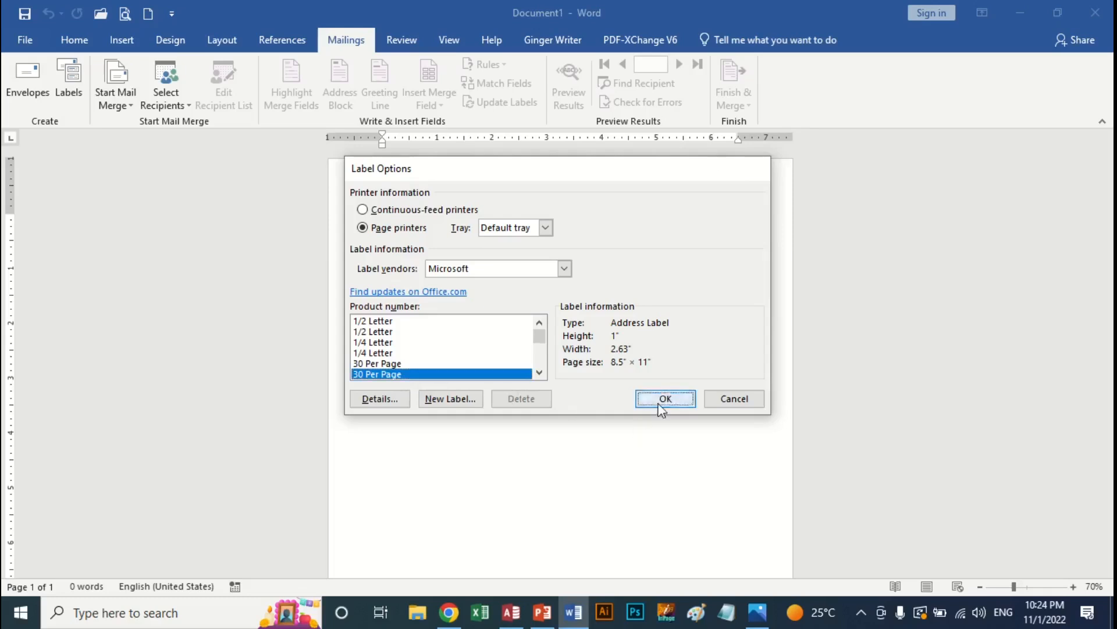
click(757, 612)
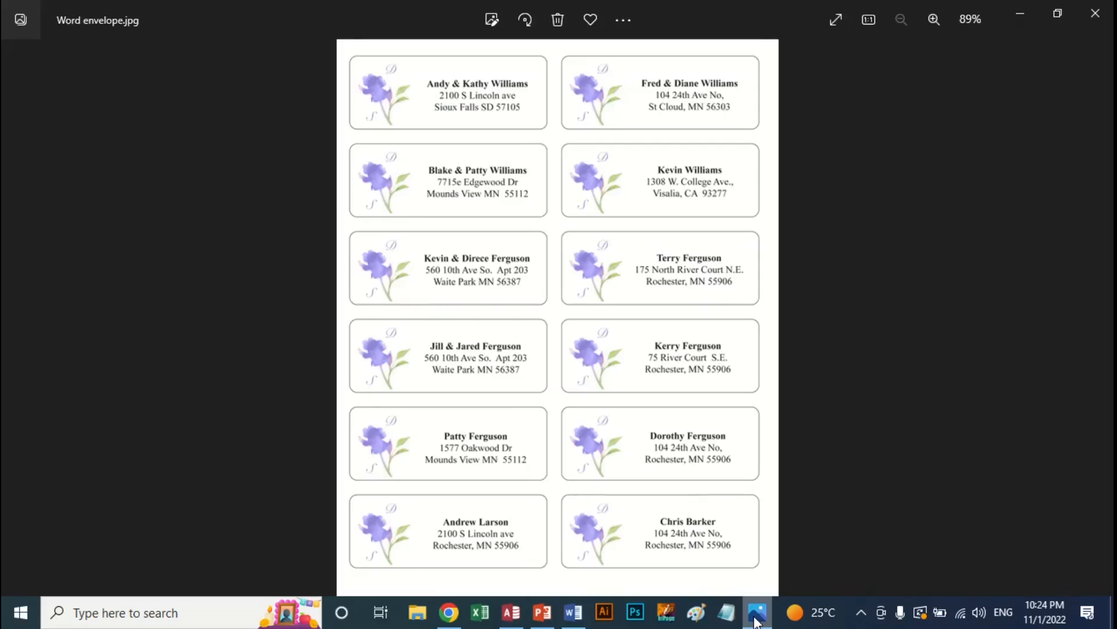
click(756, 620)
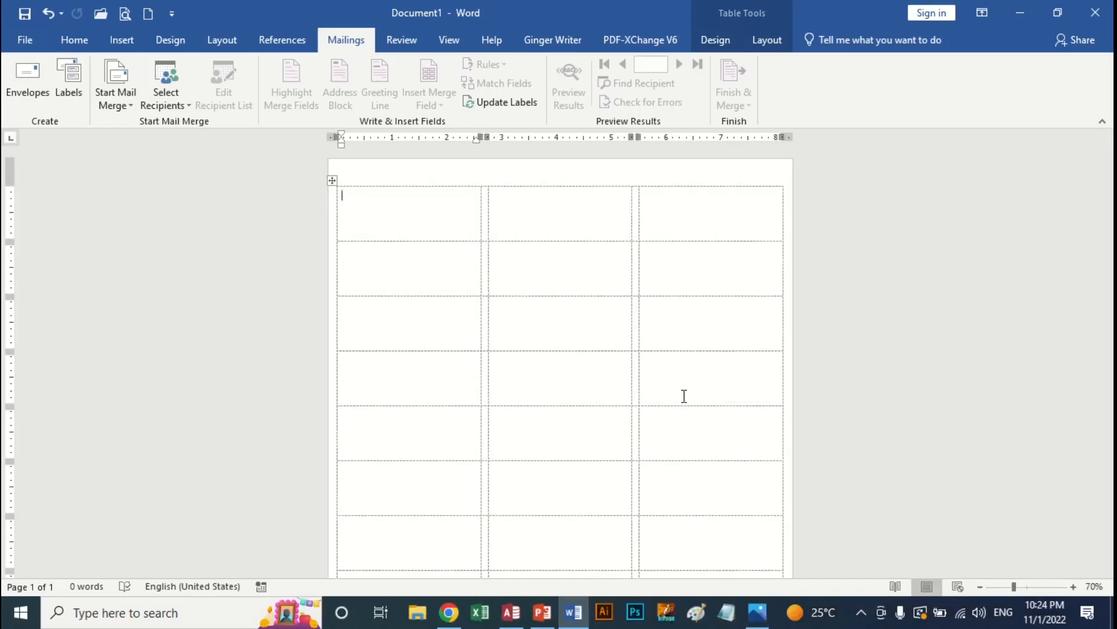
click(176, 108)
click(184, 142)
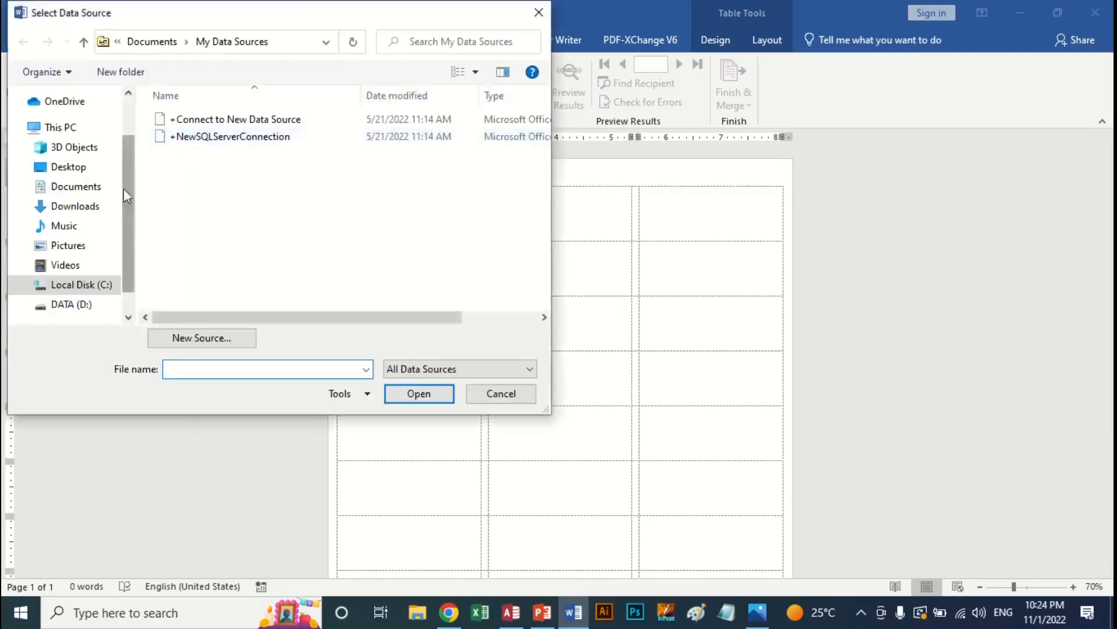
click(98, 189)
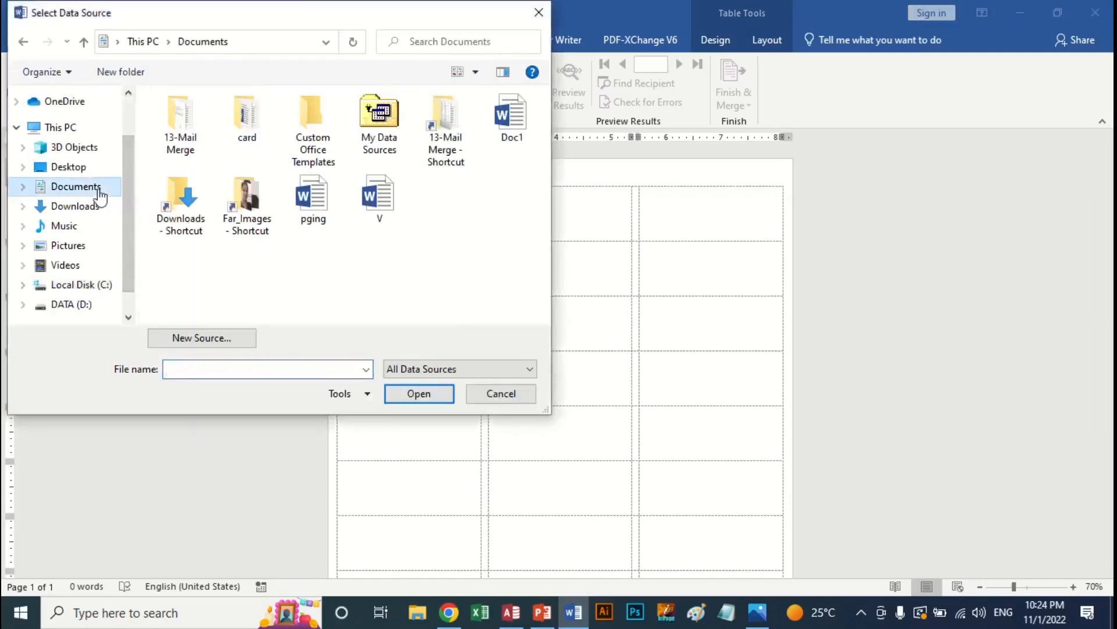
double_click(180, 146)
double_click(183, 154)
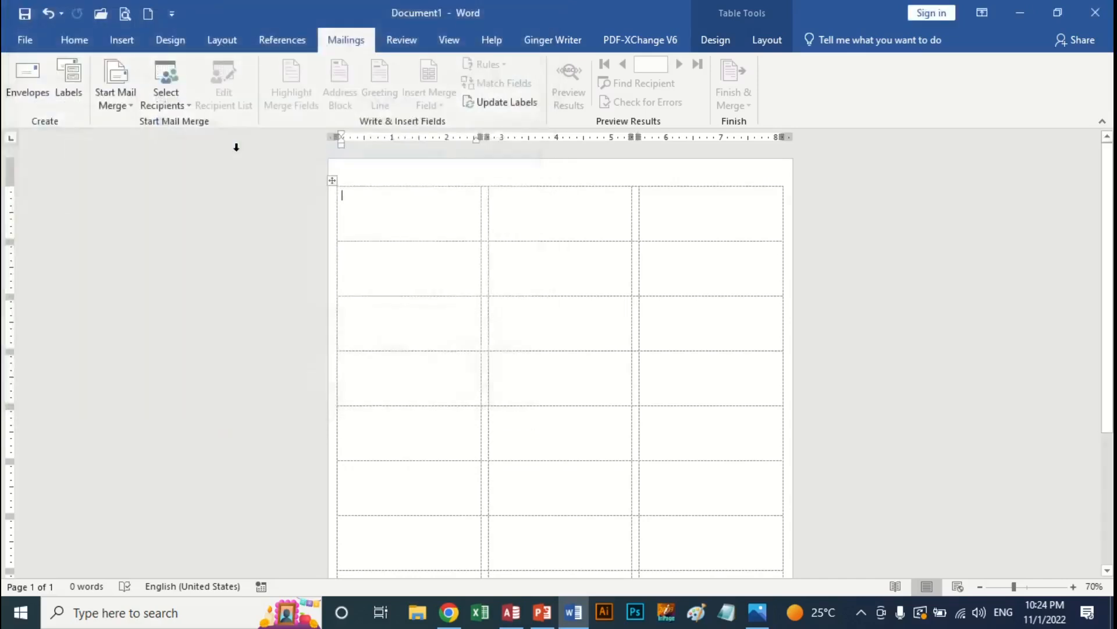
click(181, 103)
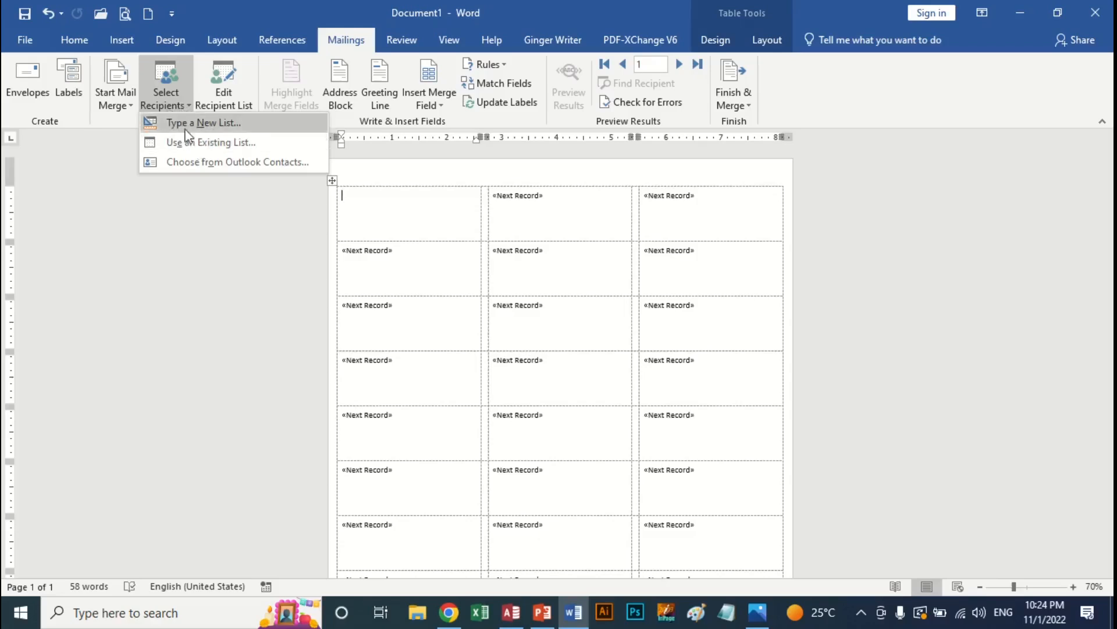
click(49, 13)
click(49, 13)
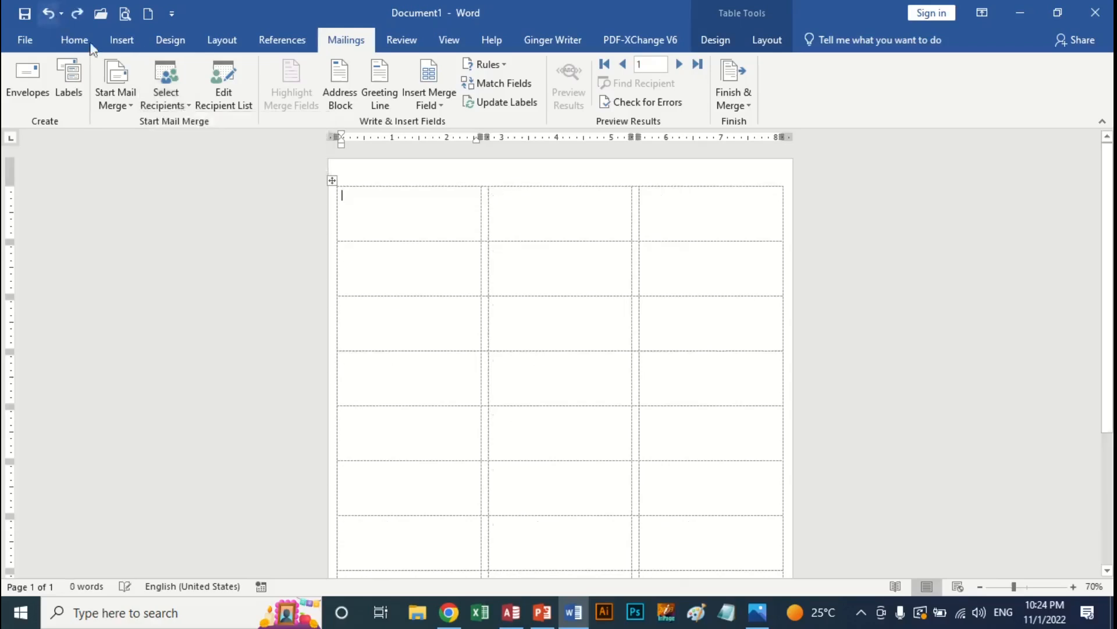
- Use the existing Data-Table document from the 13-Mail Merge folder in Documents as the recipient list
click(164, 98)
click(187, 145)
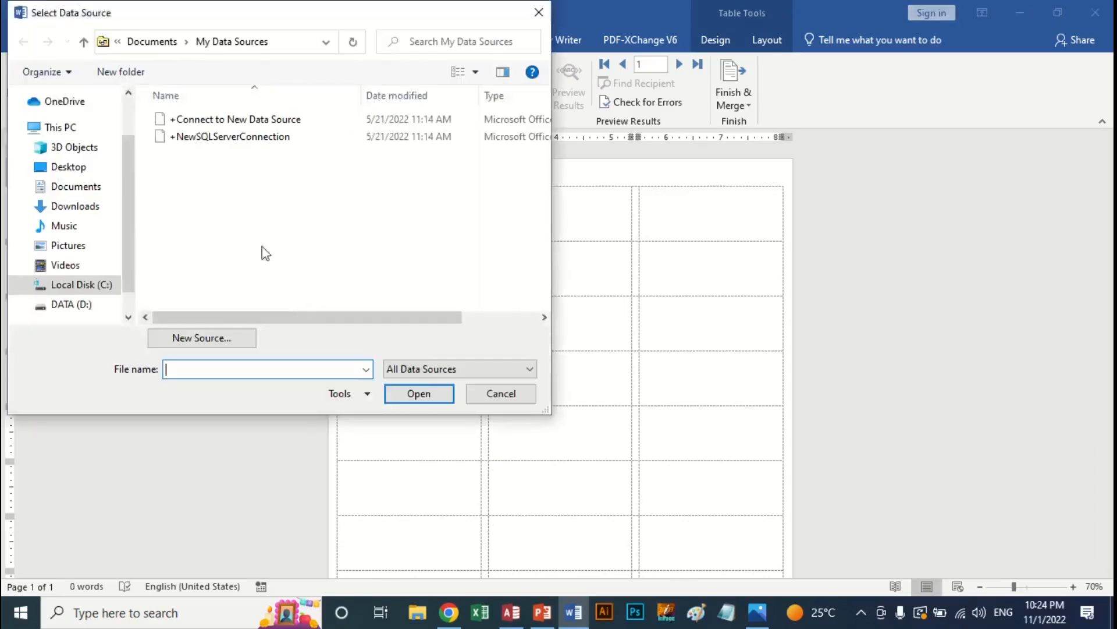
click(76, 187)
double_click(180, 123)
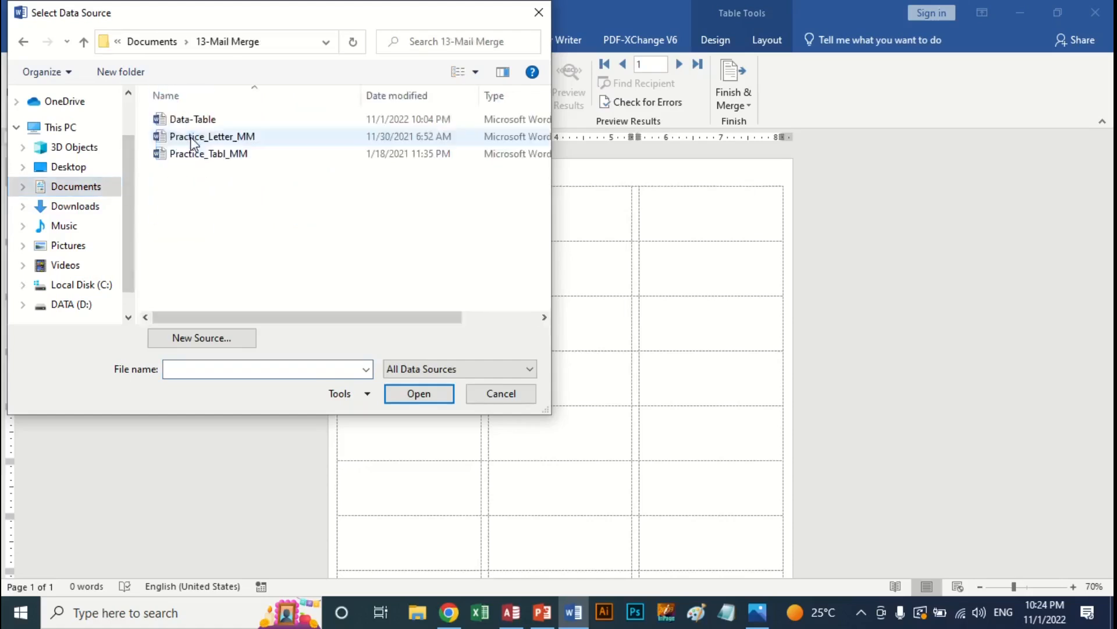
double_click(198, 121)
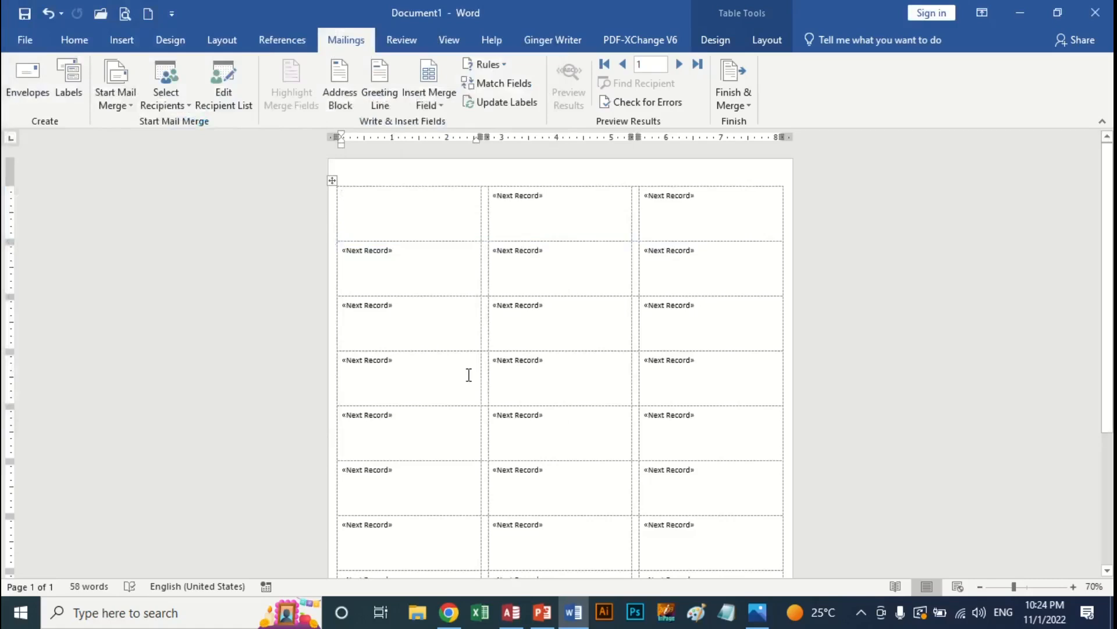
- Insert the Name merge field in the first label and the Address field on the line below it
click(441, 106)
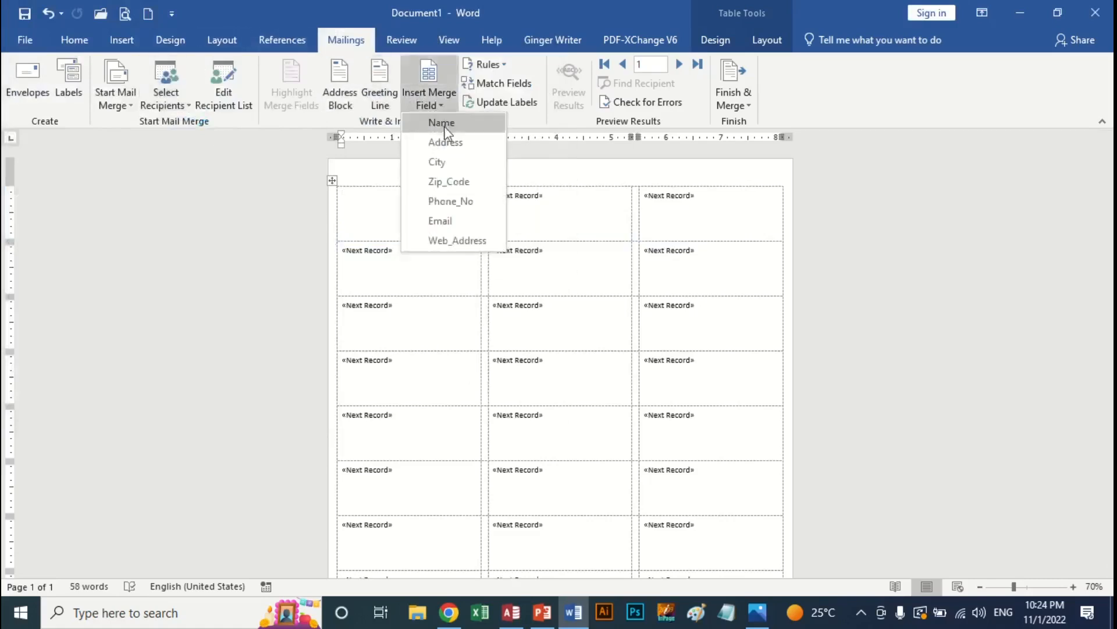
click(442, 122)
key(Return)
key(BackSpace)
key(Return)
key(BackSpace)
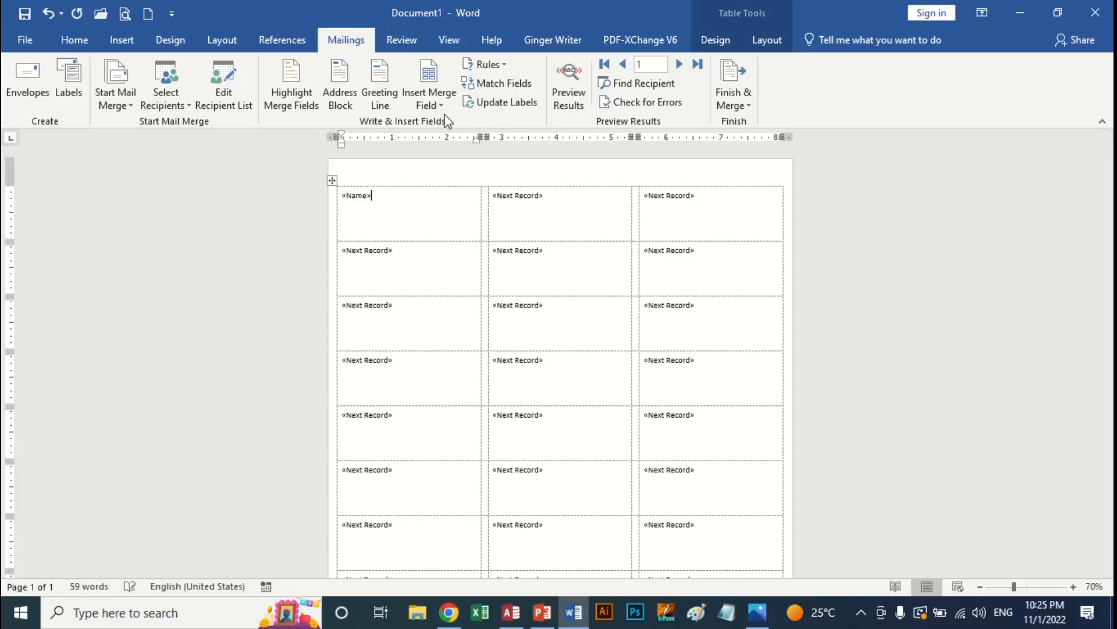
click(431, 105)
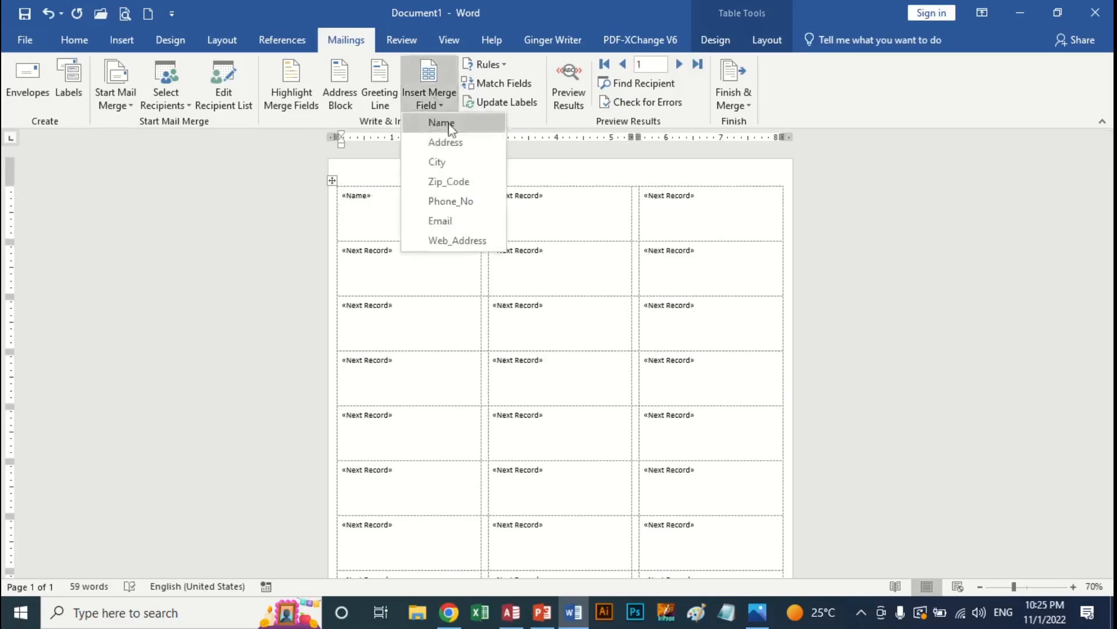
click(454, 143)
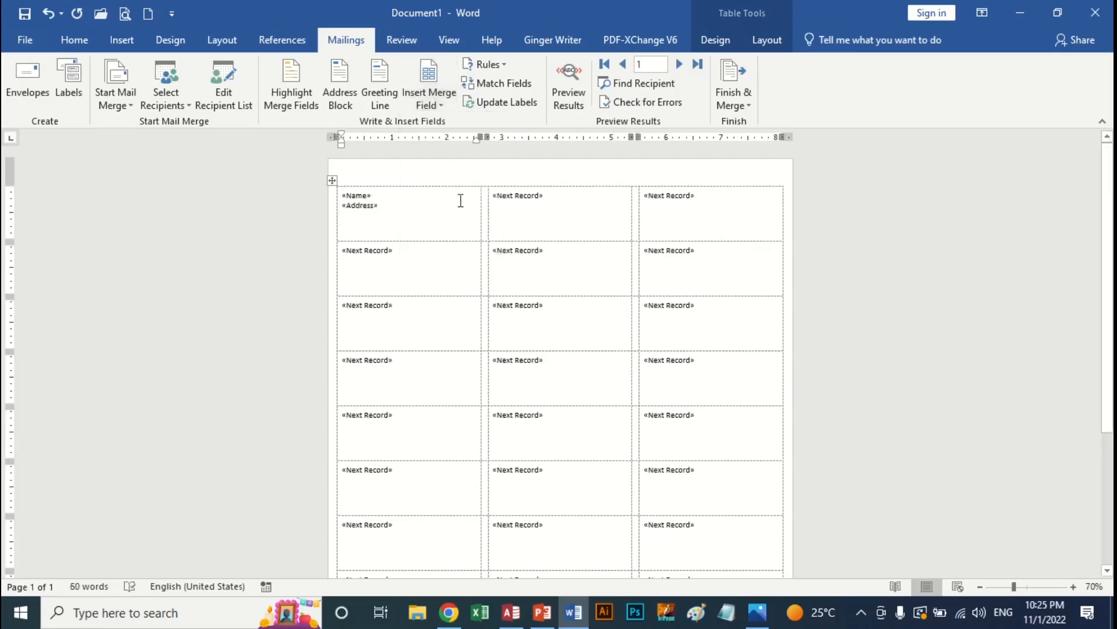
- Add the City and Zip_Code fields separated by a comma on the first label's third line, and Web_Address on the fourth
key(Return)
click(431, 105)
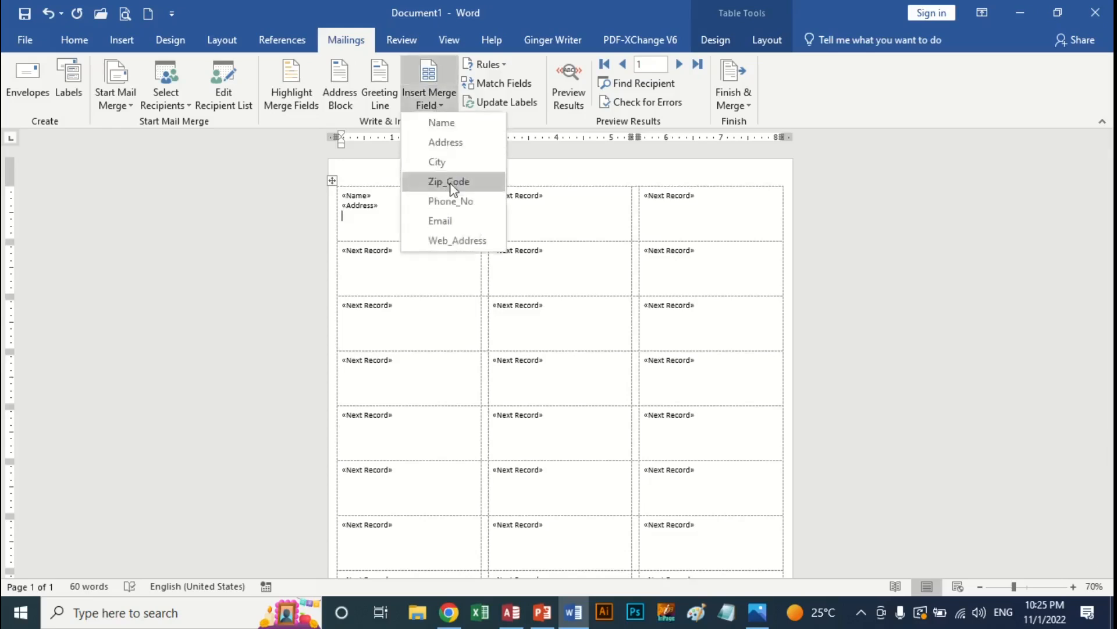
click(445, 165)
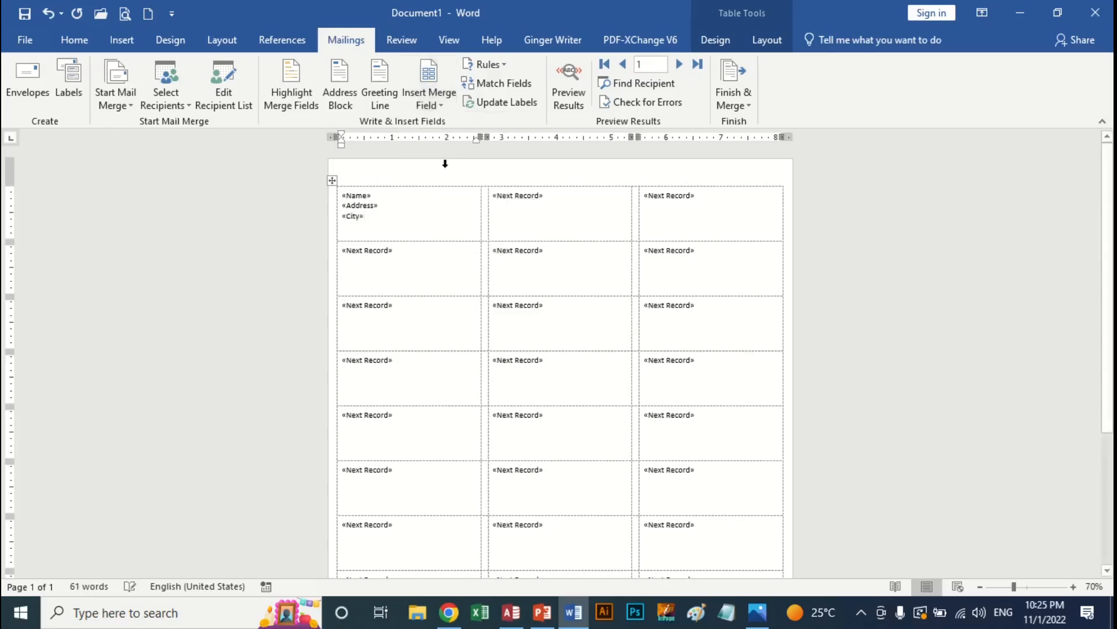
text(,)
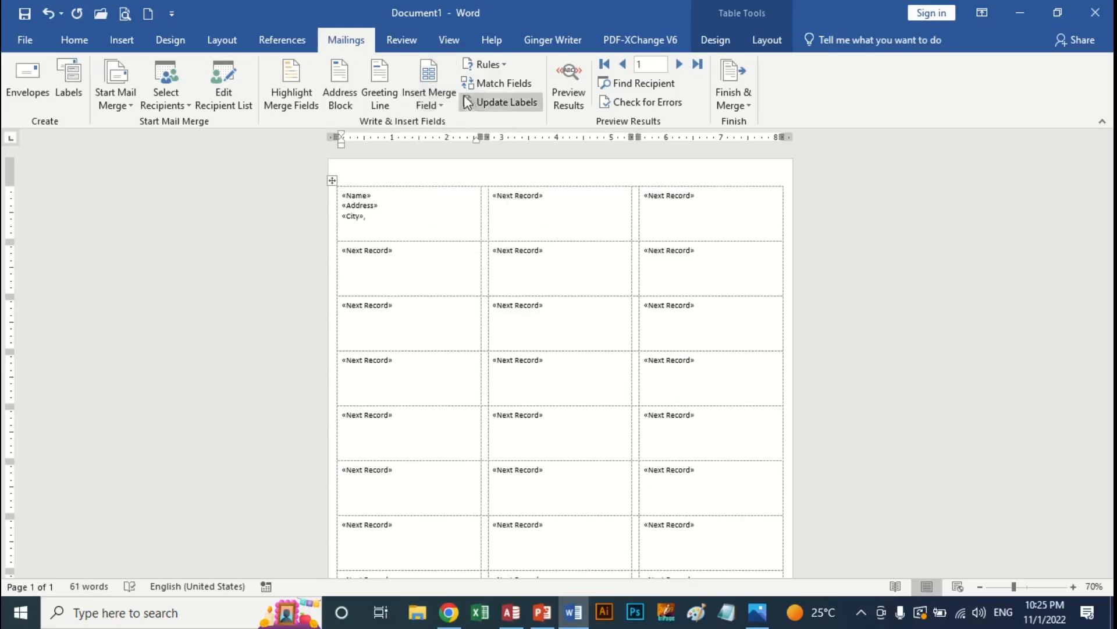
click(441, 107)
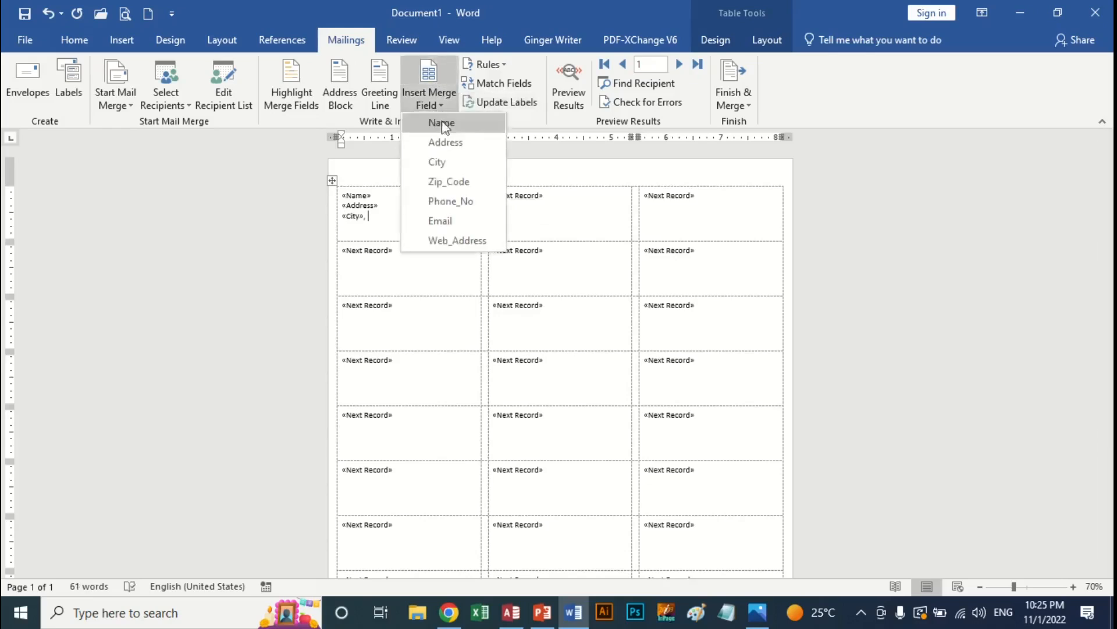
click(459, 183)
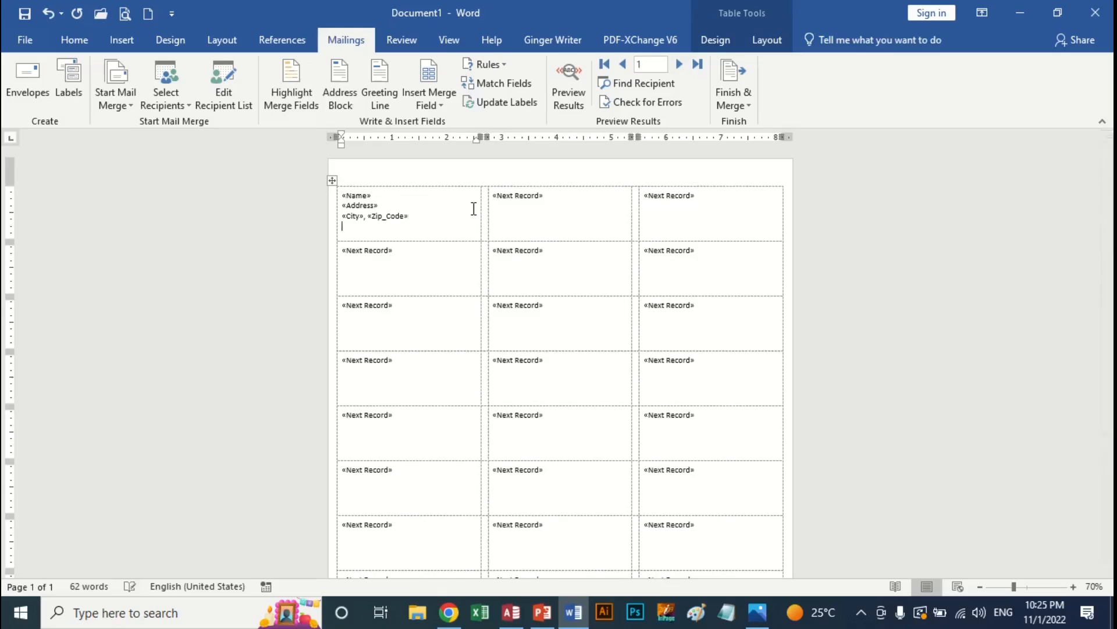
key(Return)
click(441, 107)
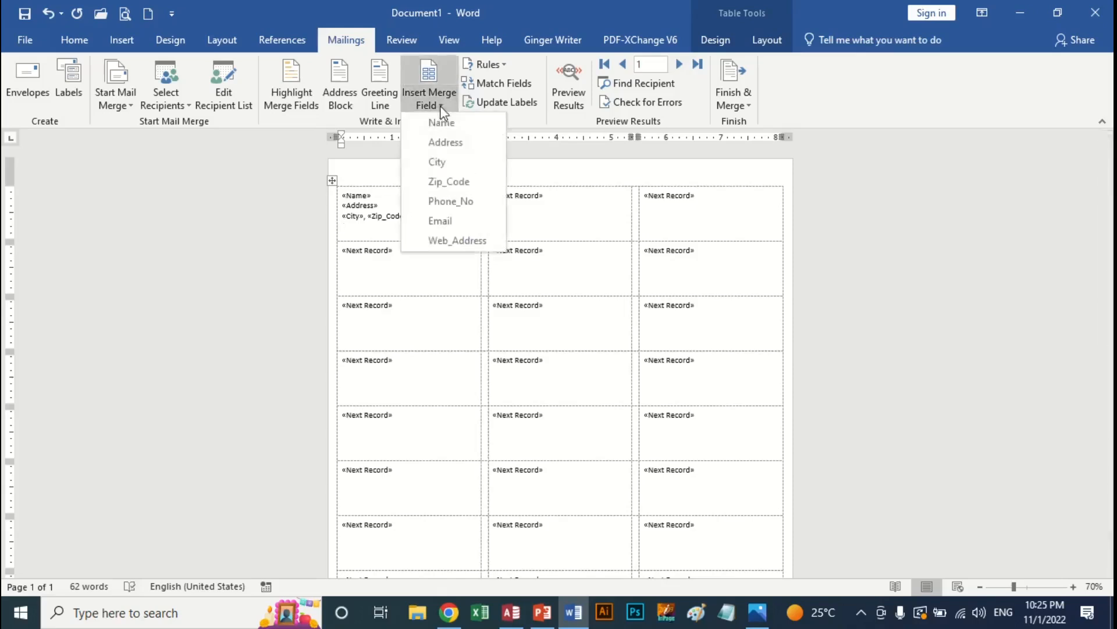
click(471, 242)
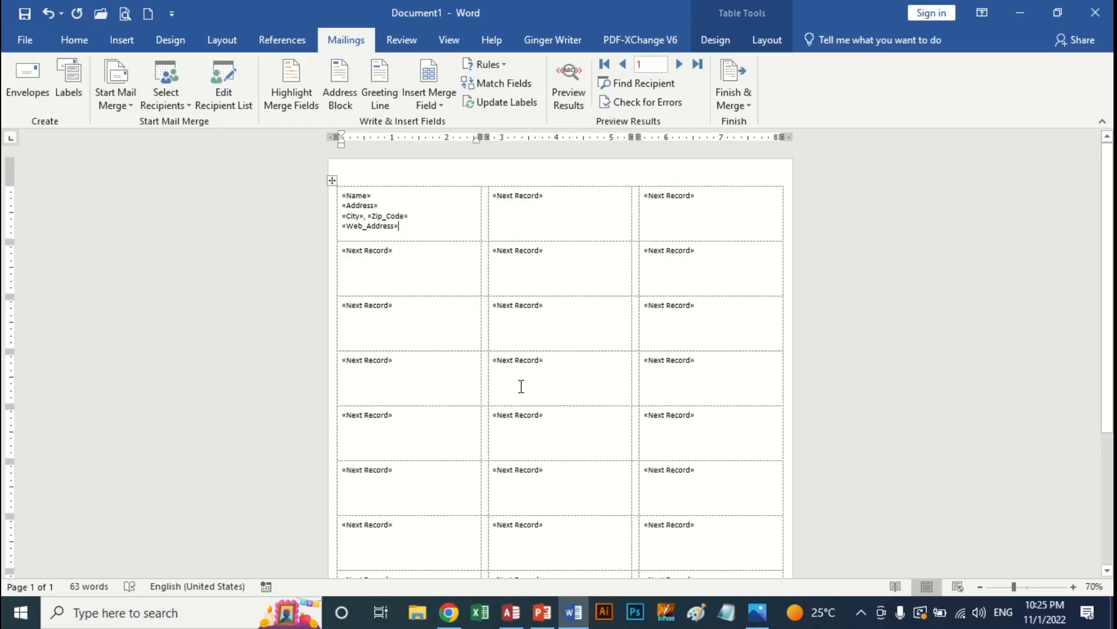
- Update all labels with the first label's merge fields and look at the sample label image for comparison
click(503, 105)
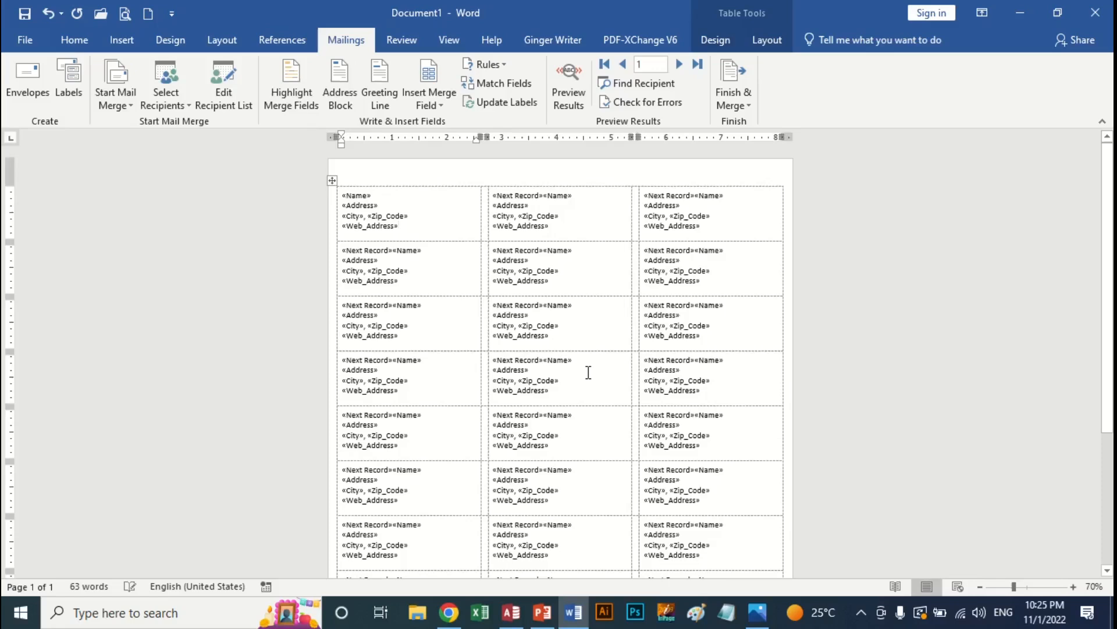
scroll(588, 372, down, 3)
scroll(589, 373, up, 3)
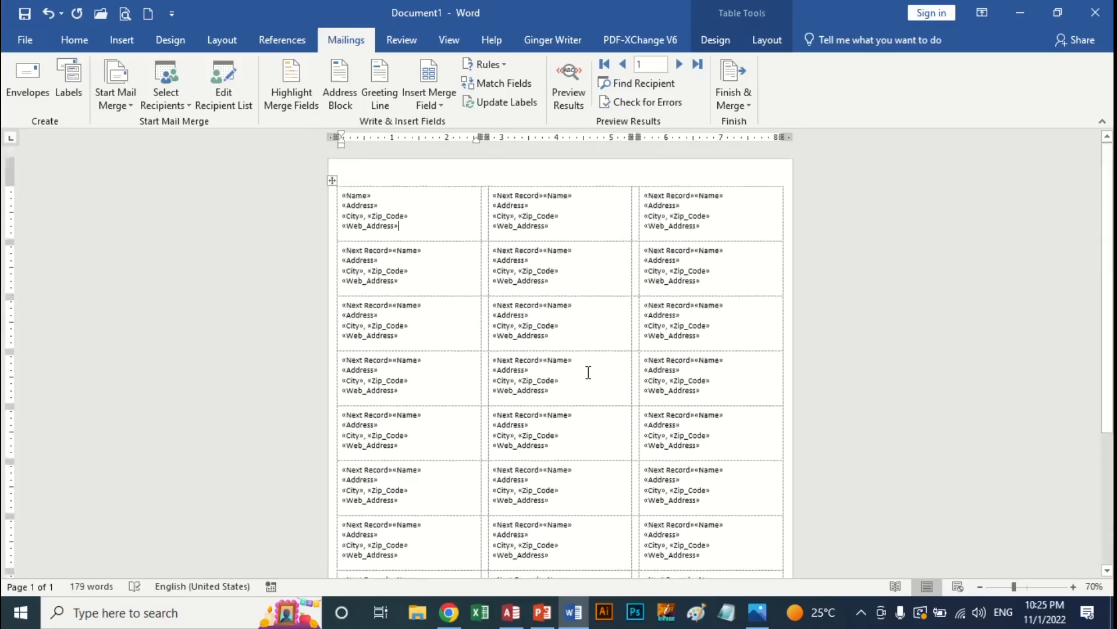
click(760, 618)
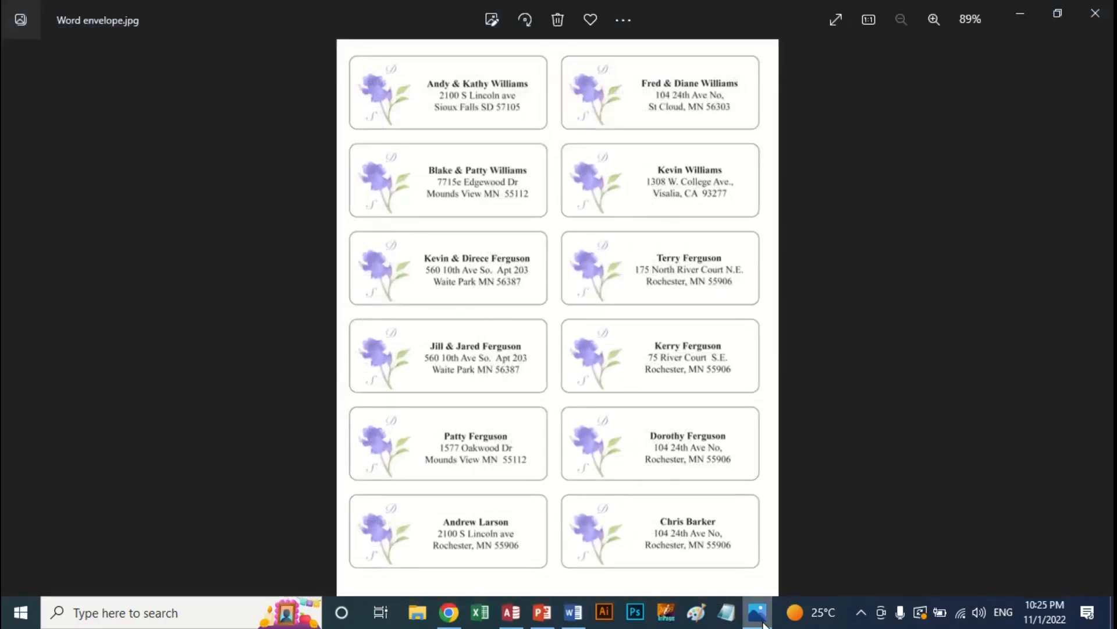
click(759, 617)
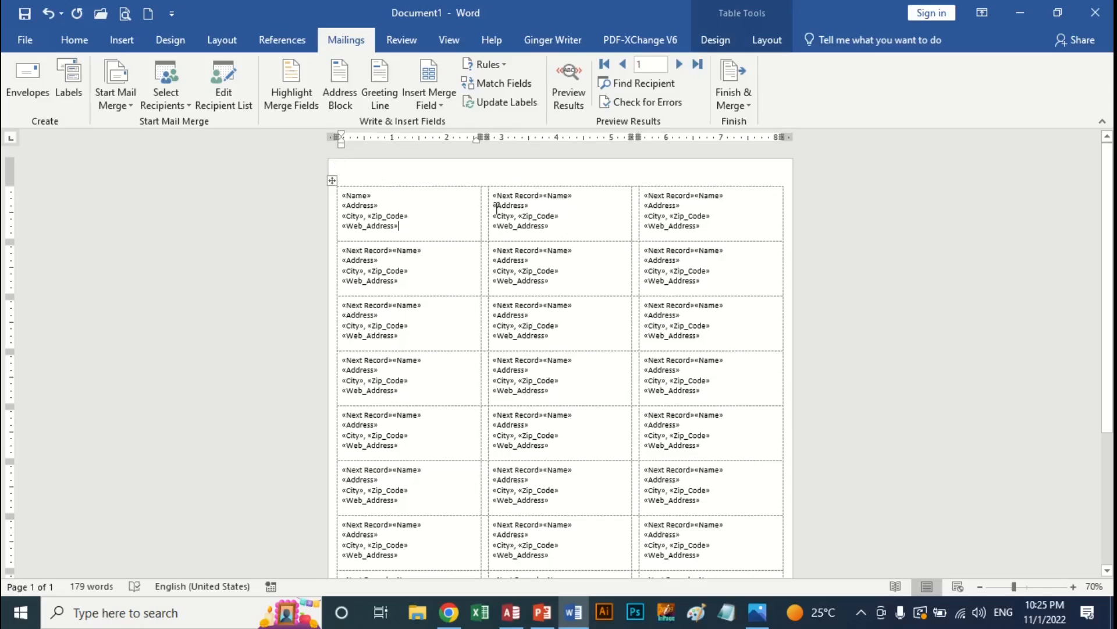
- Draw a rounded rectangle about 1.01" high and 2.62" wide over the first label and reduce its corner rounding
click(122, 40)
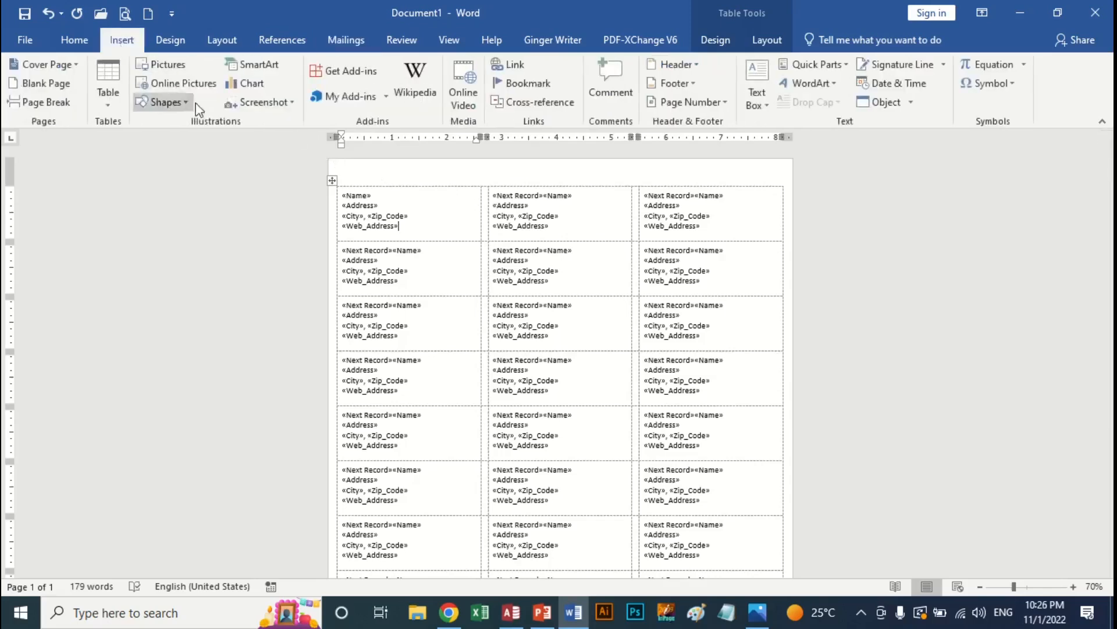
click(185, 103)
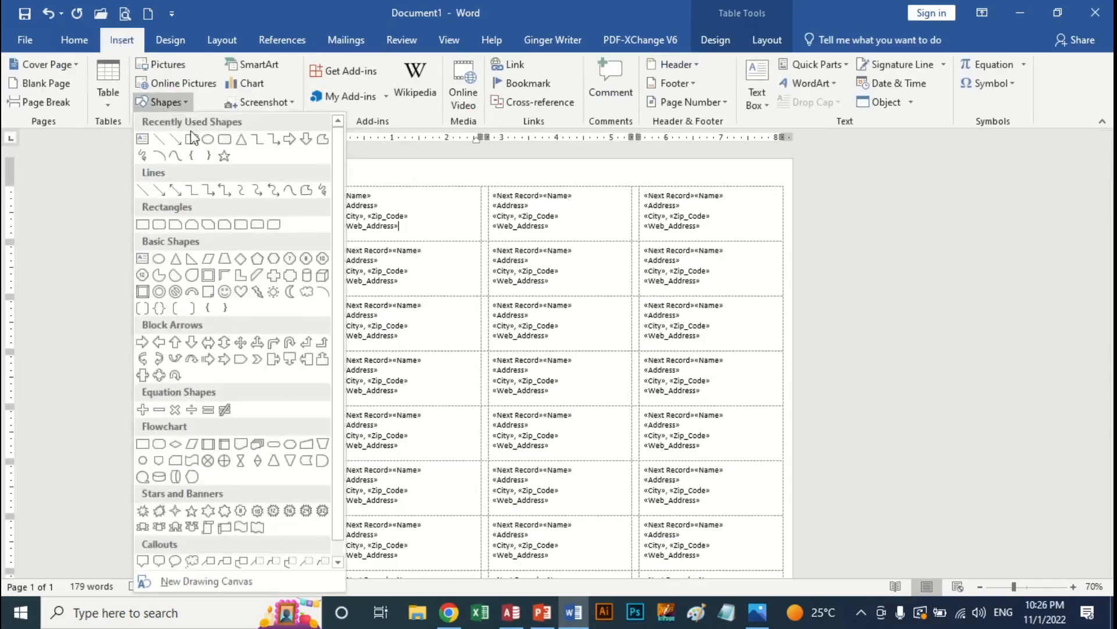
click(224, 139)
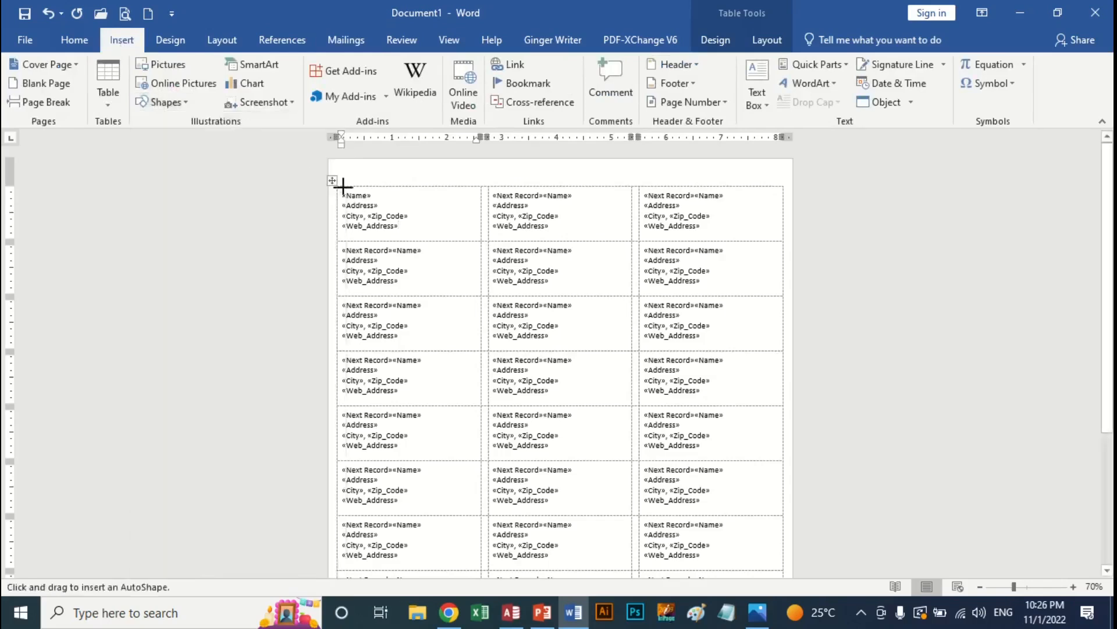
scroll(470, 267, up, 2)
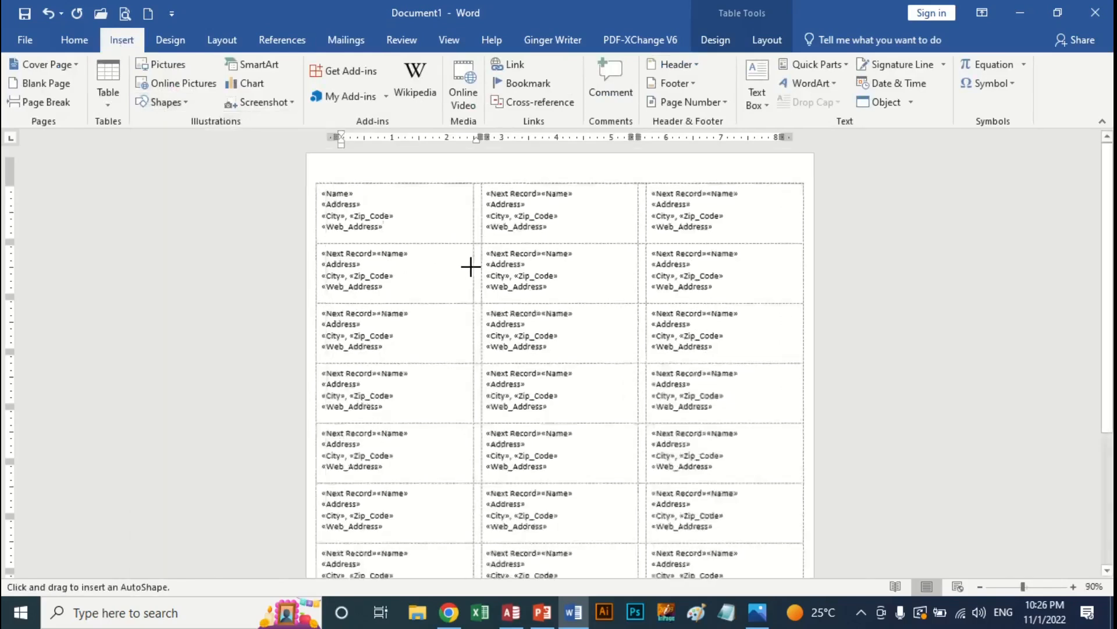
scroll(470, 267, up, 3)
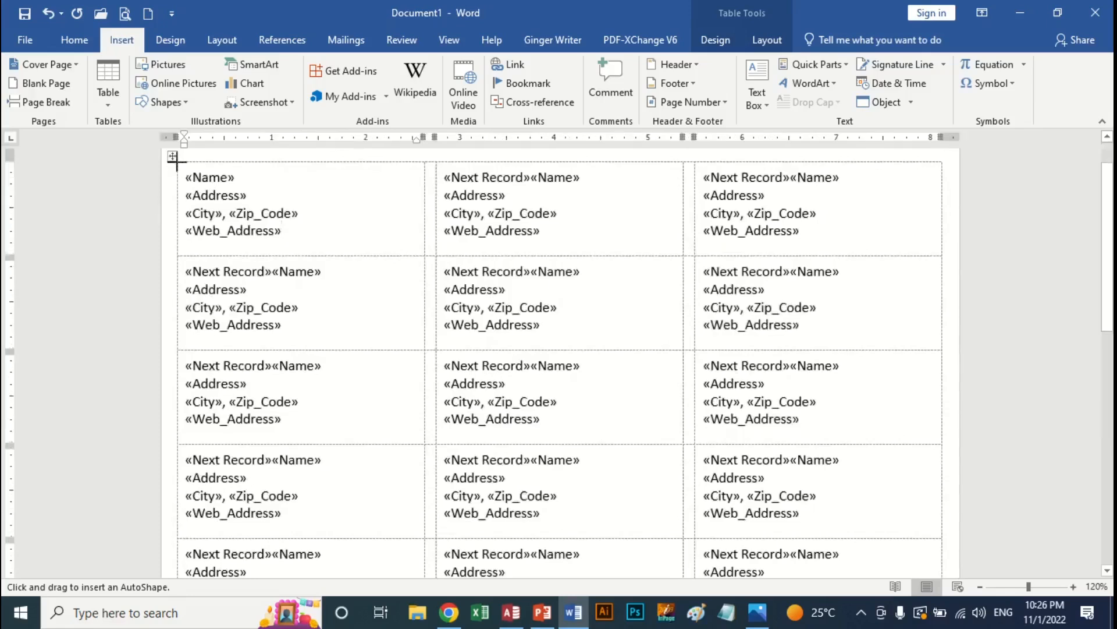
drag(176, 161, 425, 256)
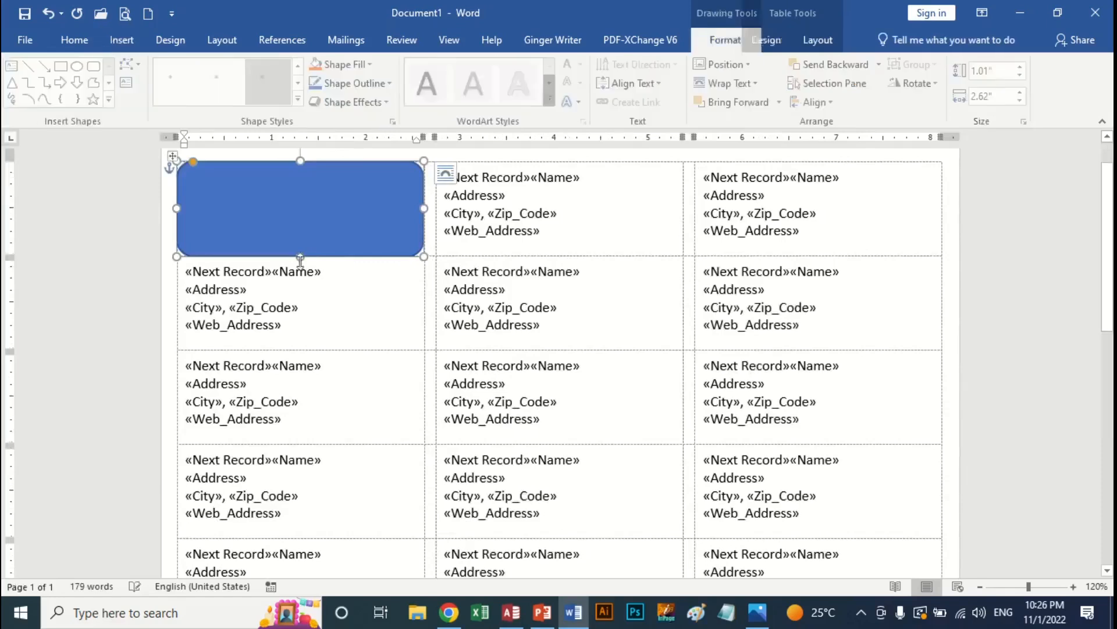
drag(193, 161, 185, 162)
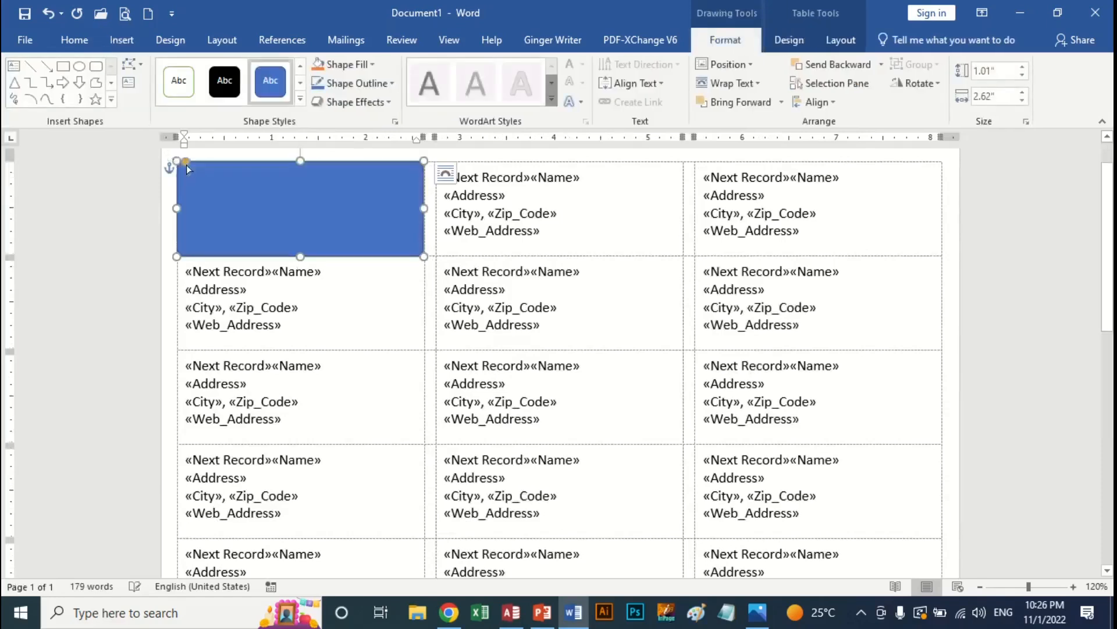
- Remove the rounded rectangle's fill and check the sample label image for comparison
click(372, 64)
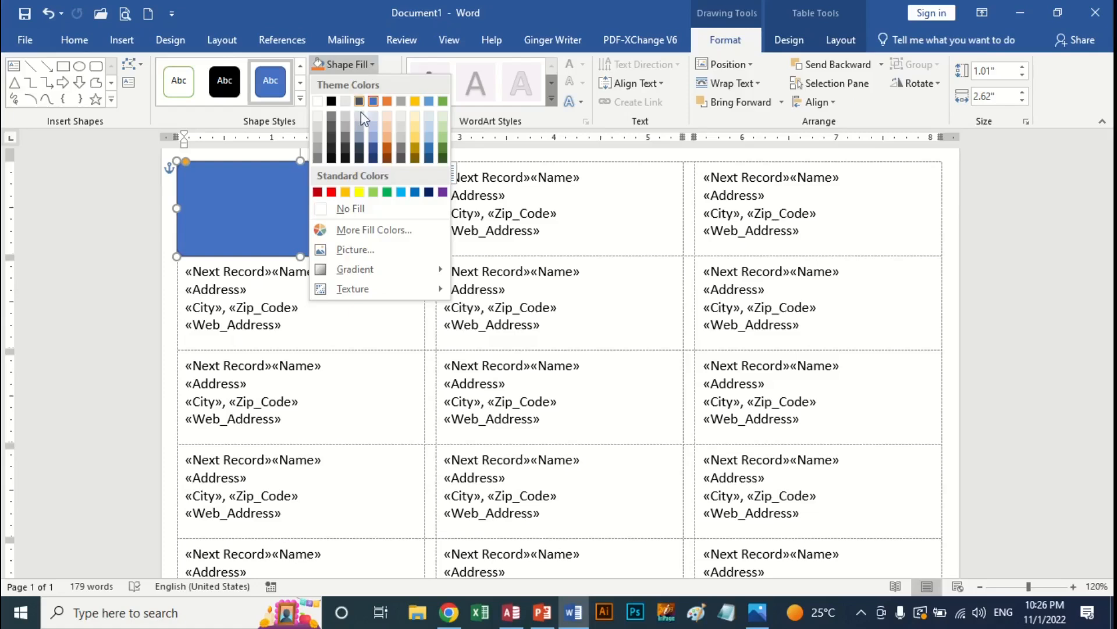
click(351, 210)
click(757, 613)
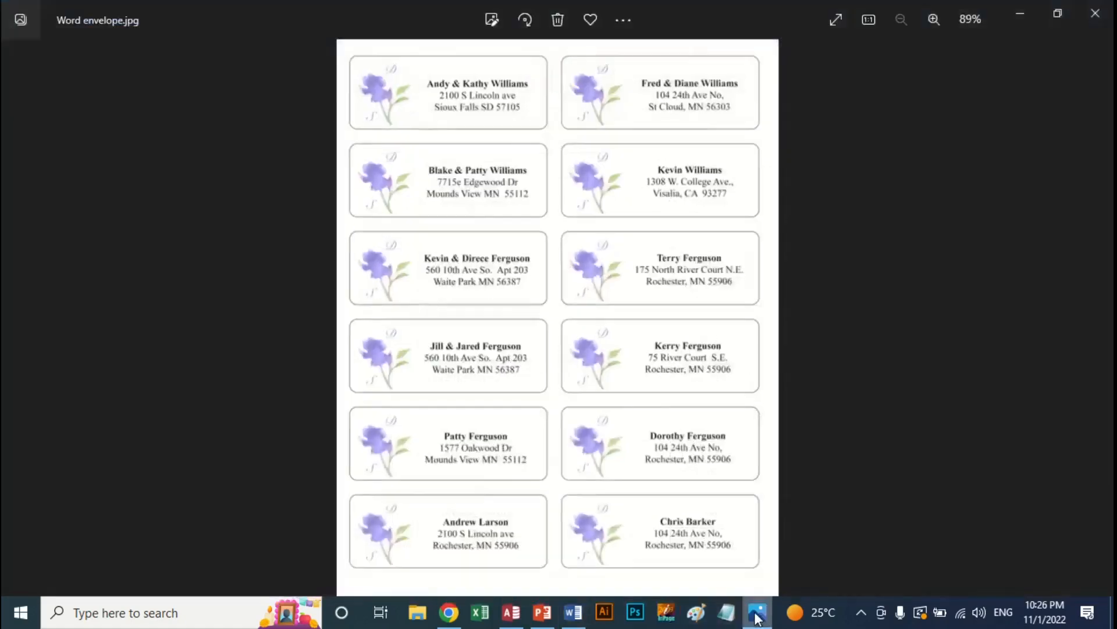
click(757, 616)
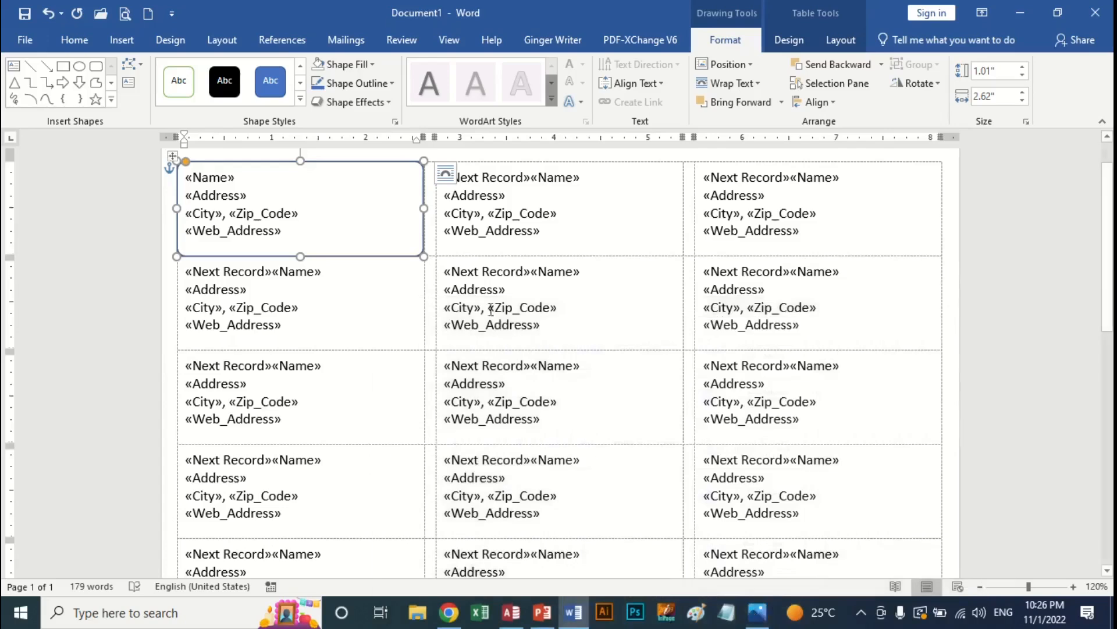
- Give the rounded rectangle a custom purple outline with RGB values 151, 21, 142
click(391, 86)
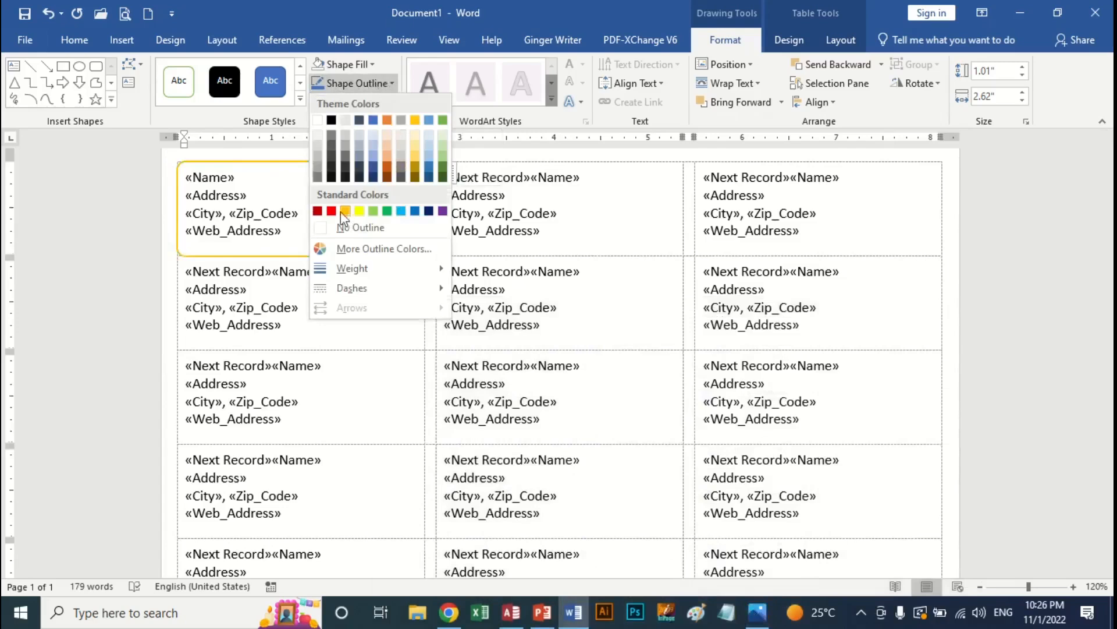
click(367, 249)
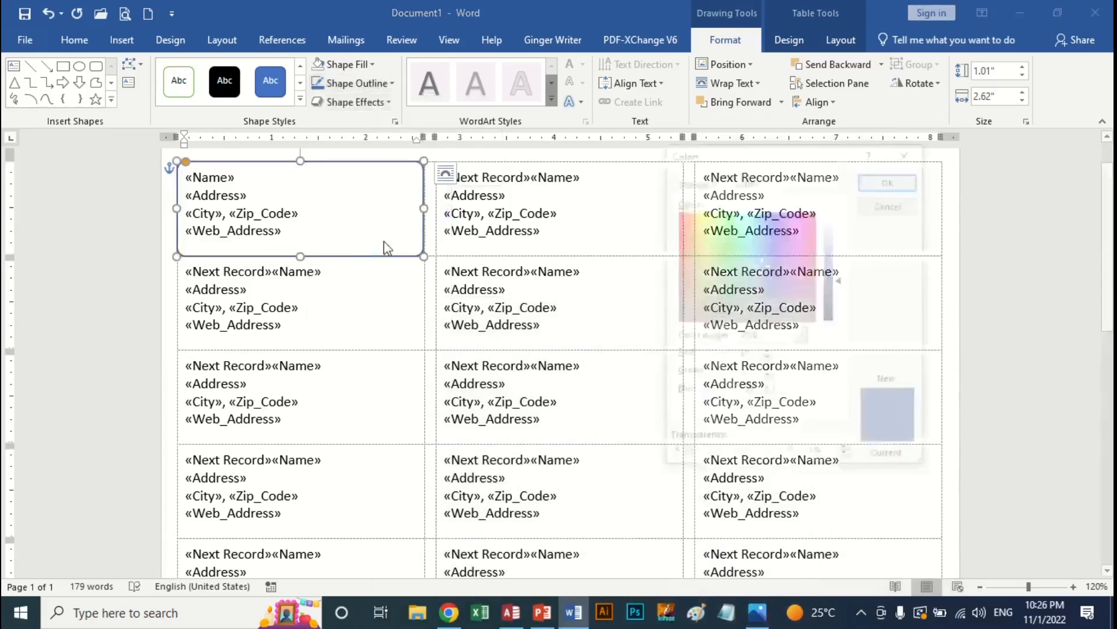
click(796, 237)
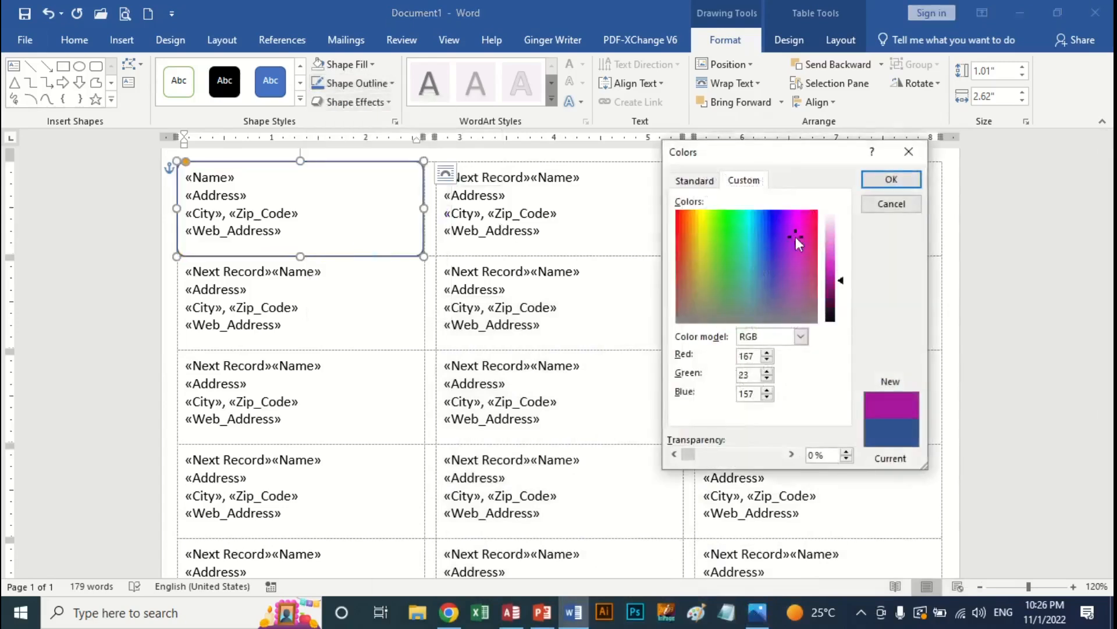
click(834, 271)
click(833, 284)
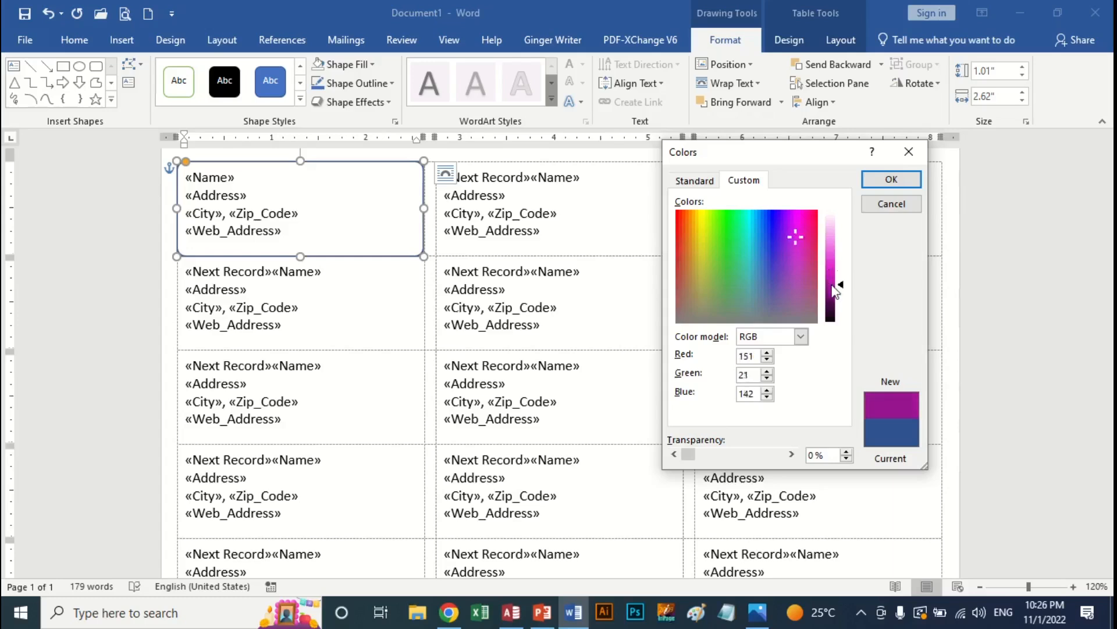
click(890, 181)
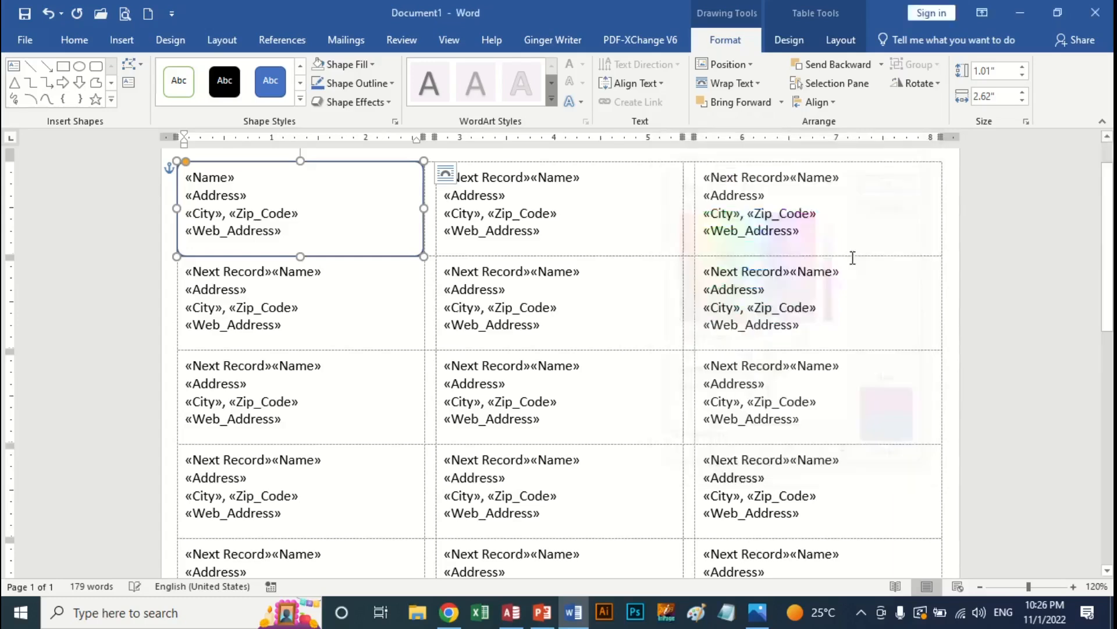
- Set the rounded rectangle's outline weight to ¾ pt and deselect the shape
click(384, 83)
mouse_move(368, 299)
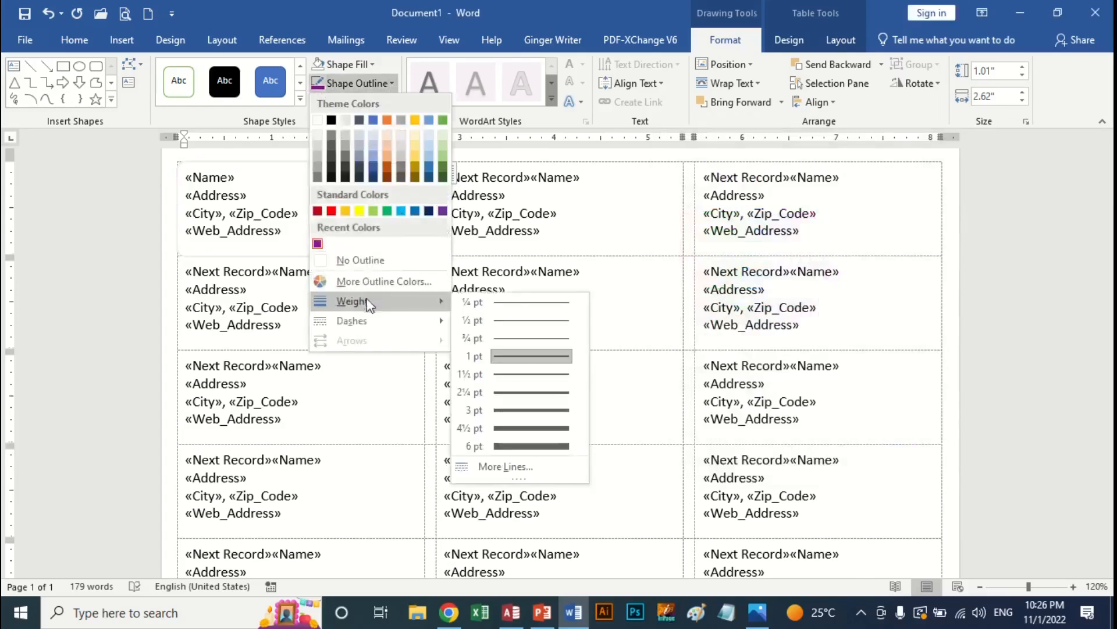
click(518, 336)
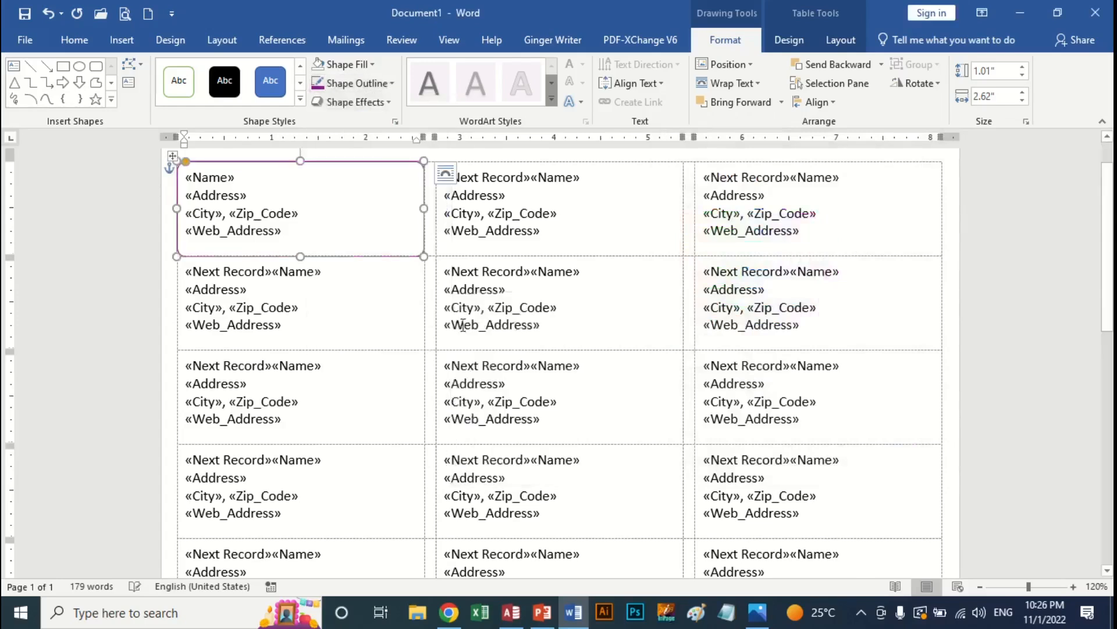
click(396, 333)
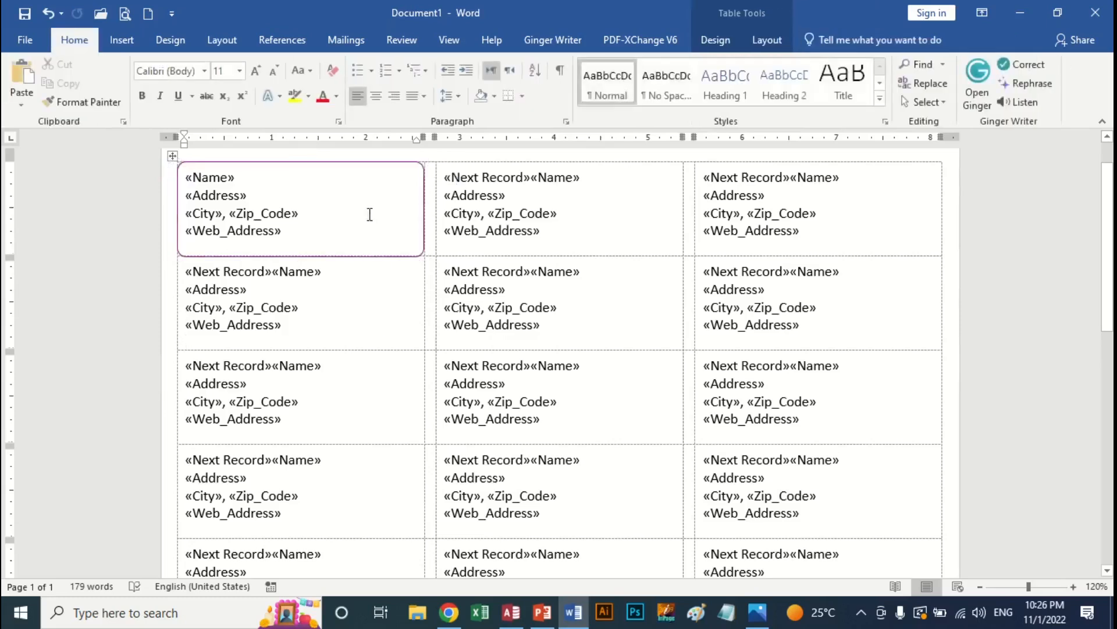
- Duplicate the purple rounded outline twice and align the copies over the second and third labels of the first row
click(372, 157)
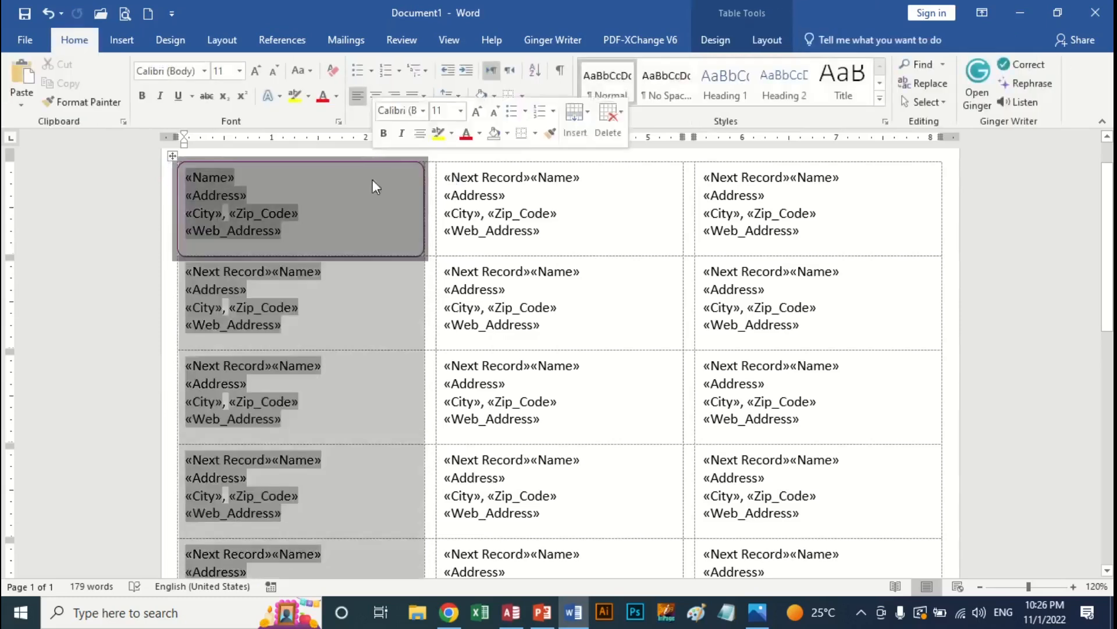
click(404, 217)
click(423, 234)
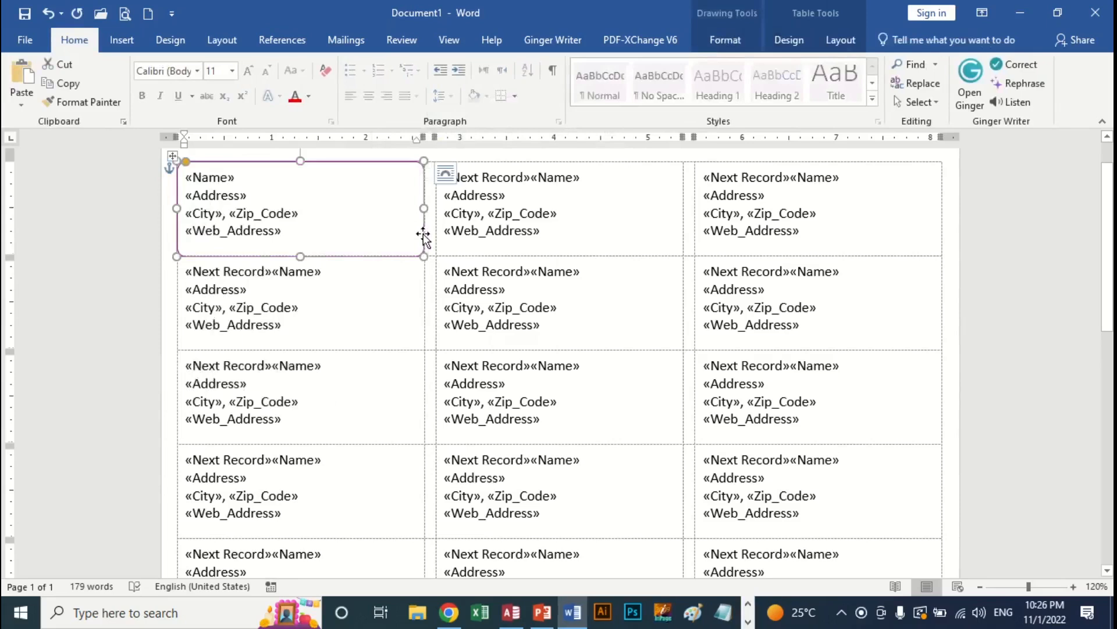
key(ctrl+d)
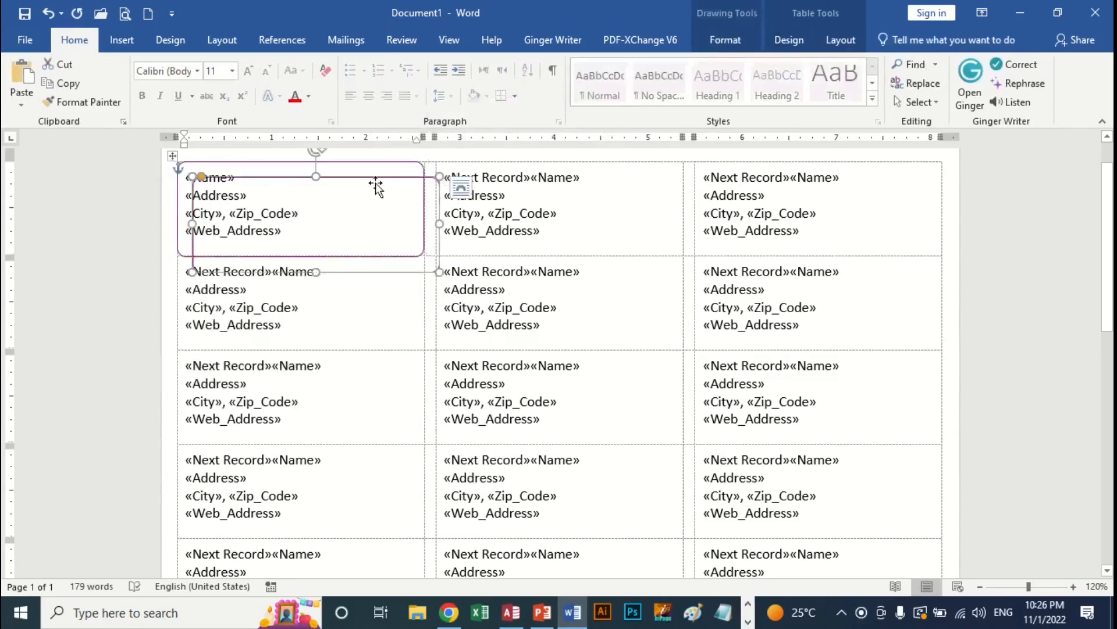
drag(374, 184, 617, 164)
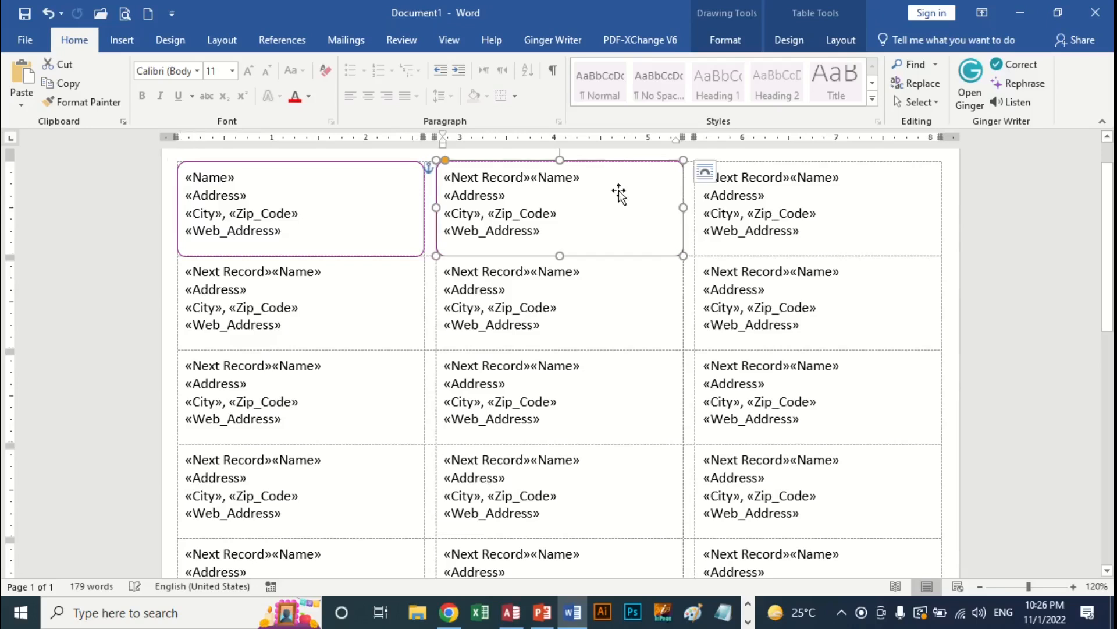
key(ctrl+v)
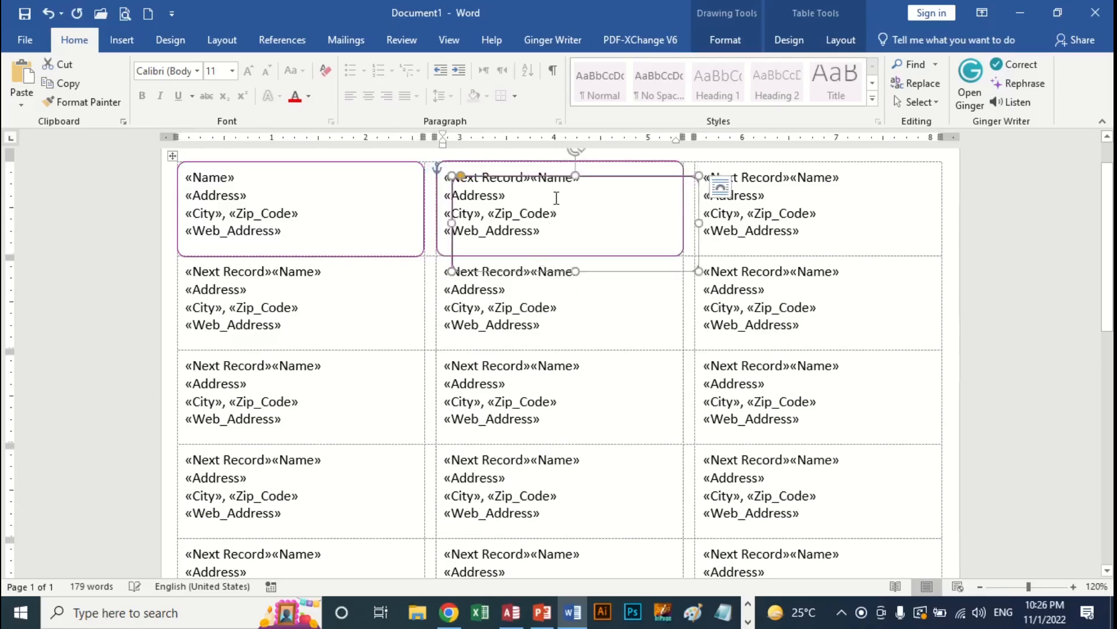
drag(561, 173, 795, 158)
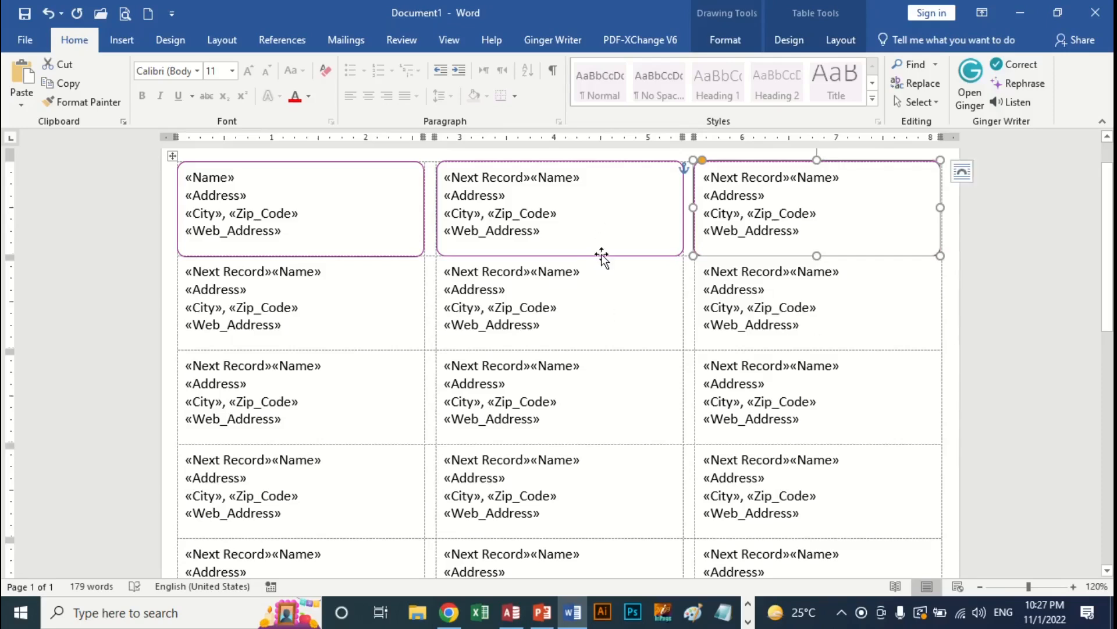
- Try to duplicate the first row's three outlines onto the second row of labels, and delete the copies
shift+click(602, 256)
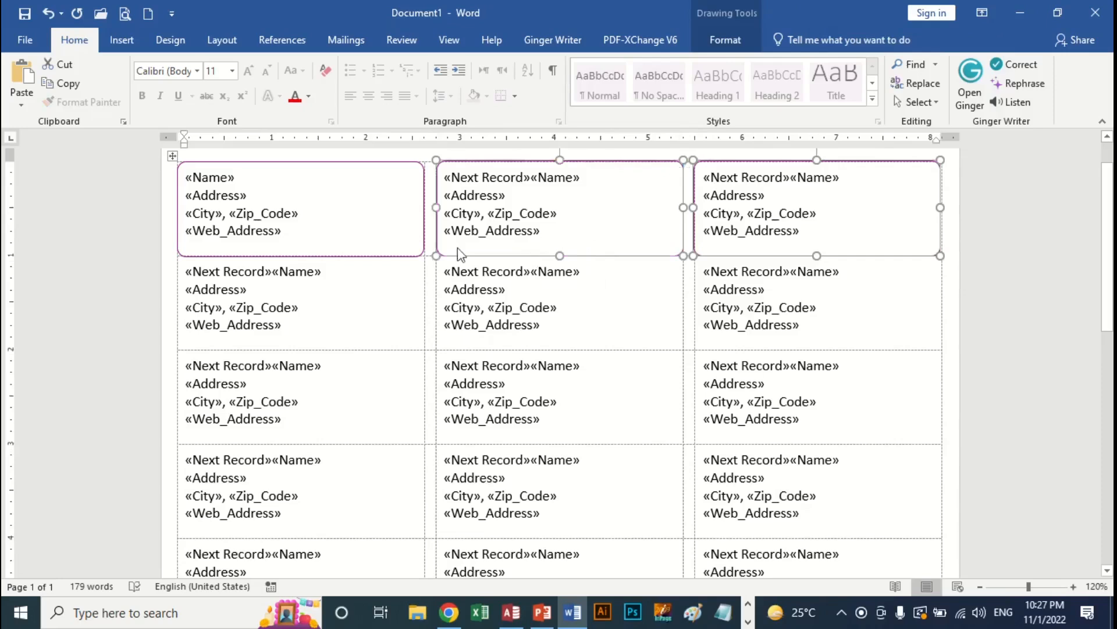
shift+click(385, 256)
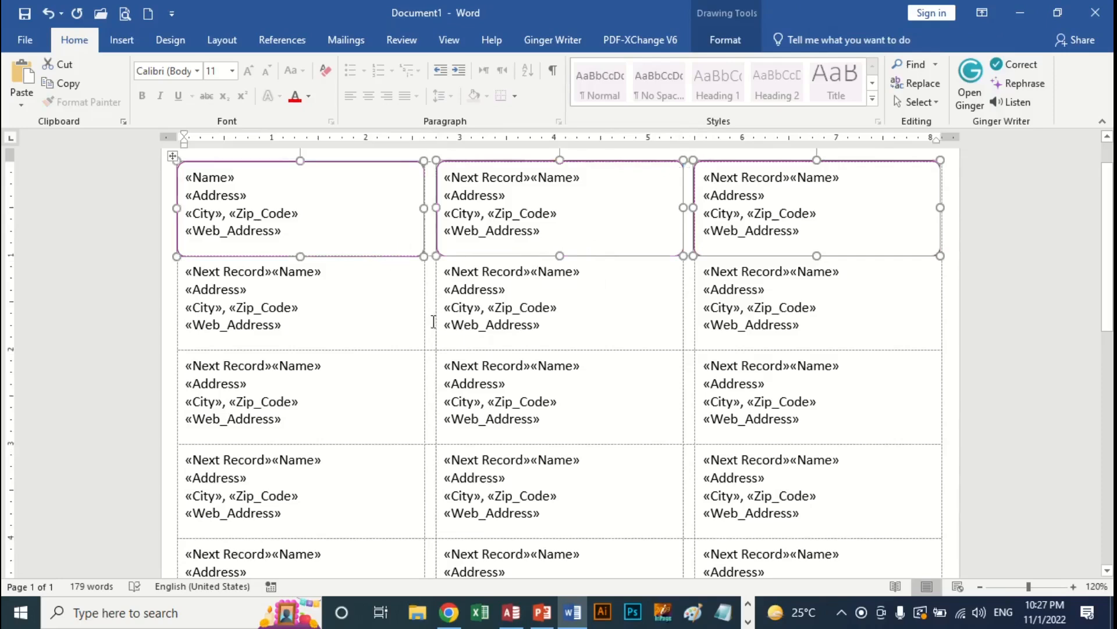
key(ctrl+d)
drag(595, 273, 580, 357)
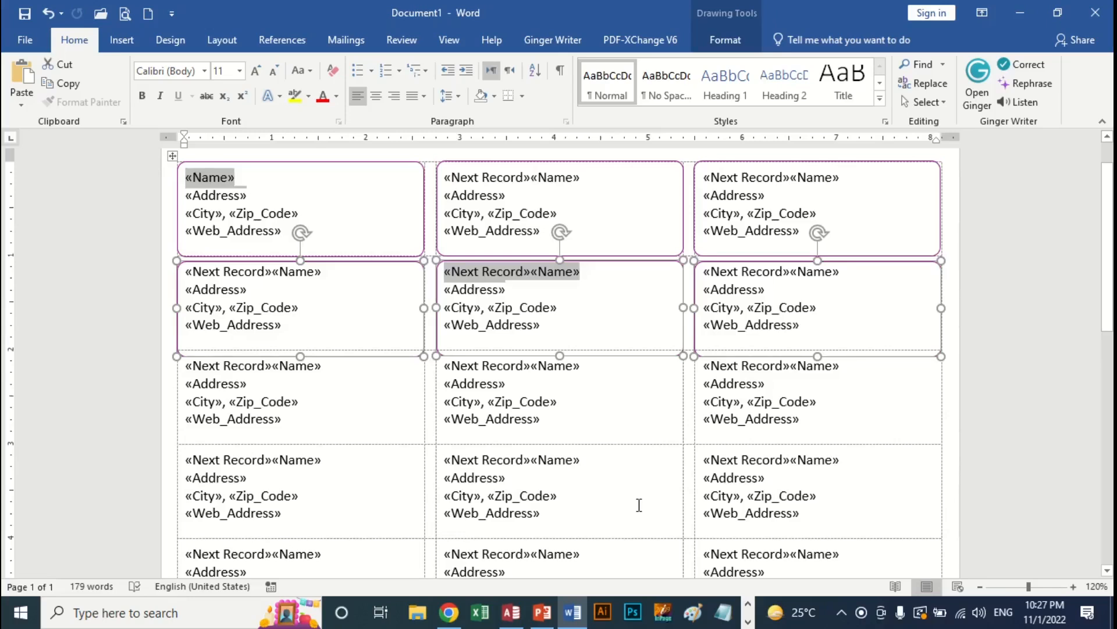
key(Delete)
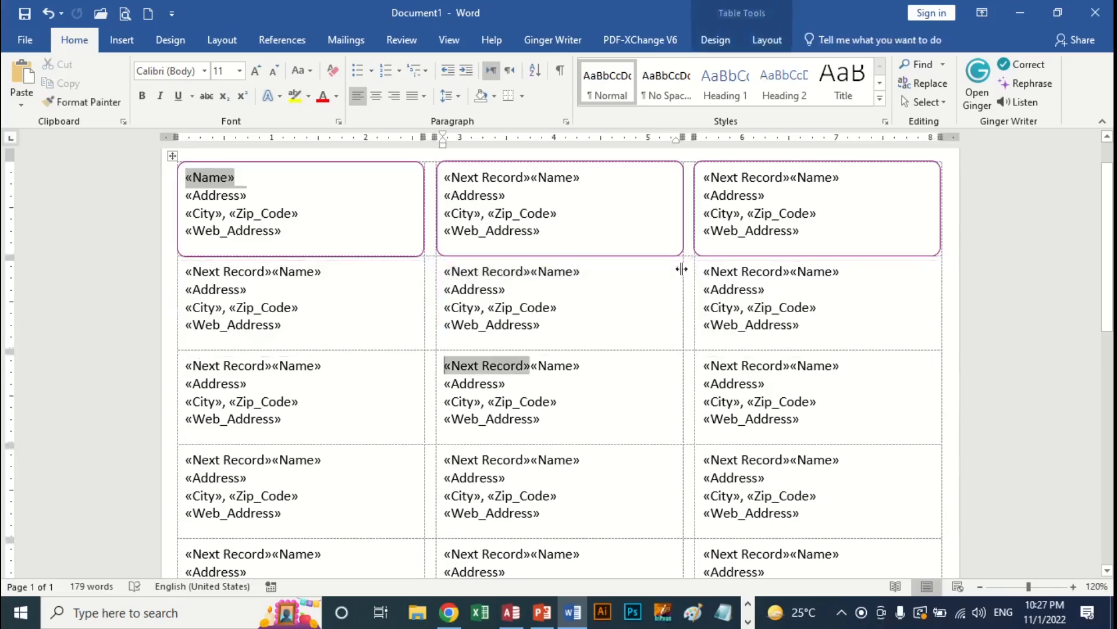
- Increase the heights of the first three label rows to leave gaps below the labels, and slightly reduce the fourth row's height
drag(686, 256, 686, 267)
drag(674, 363, 674, 379)
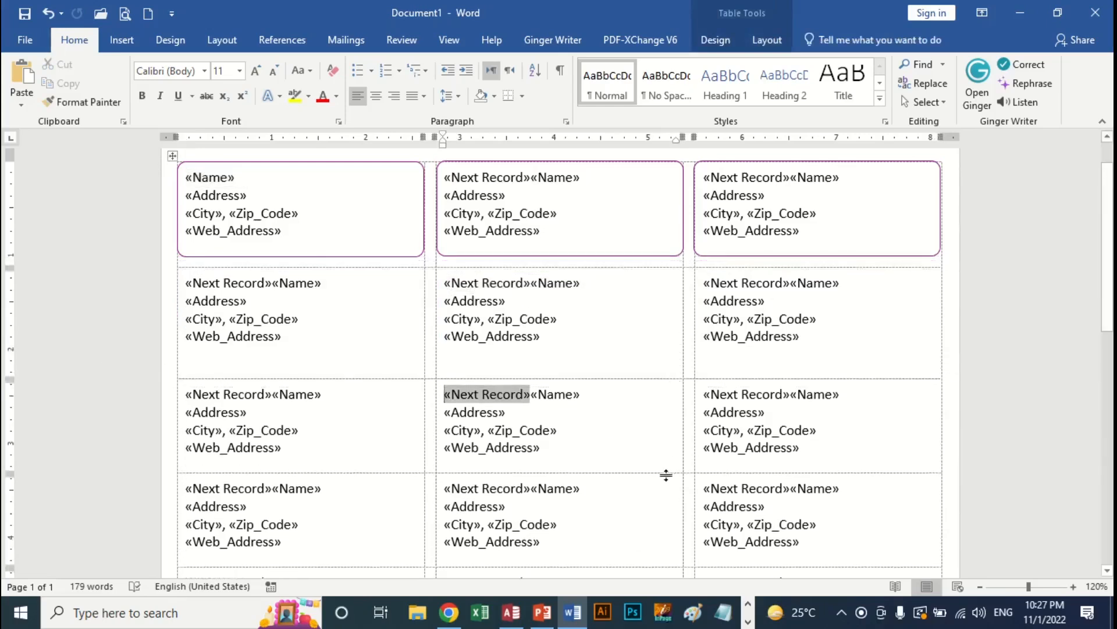
drag(664, 474, 666, 479)
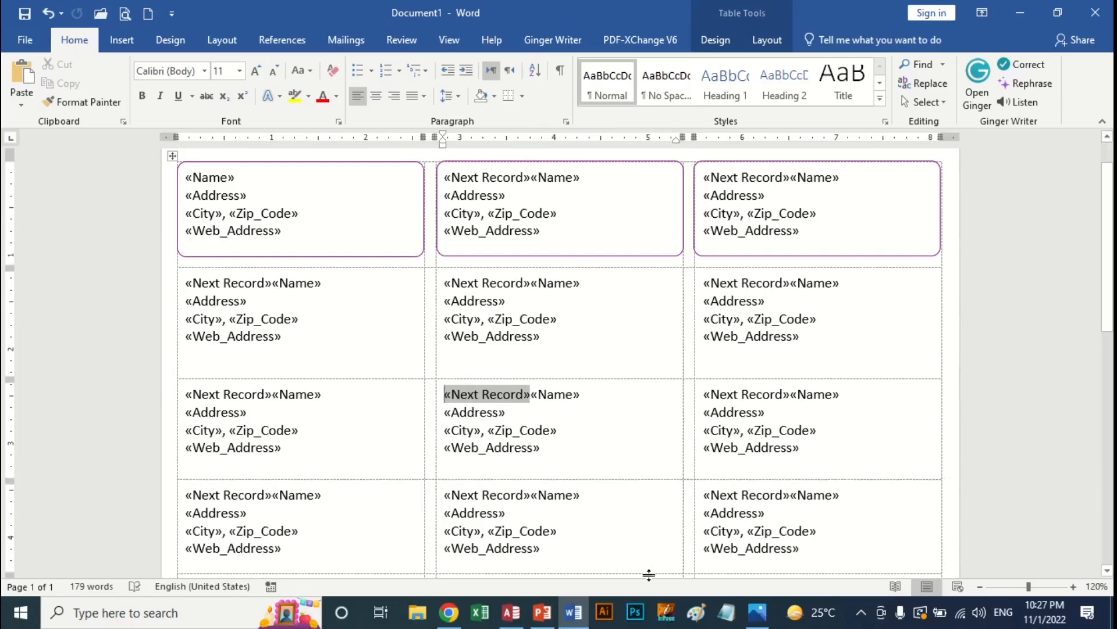
scroll(649, 576, down, 3)
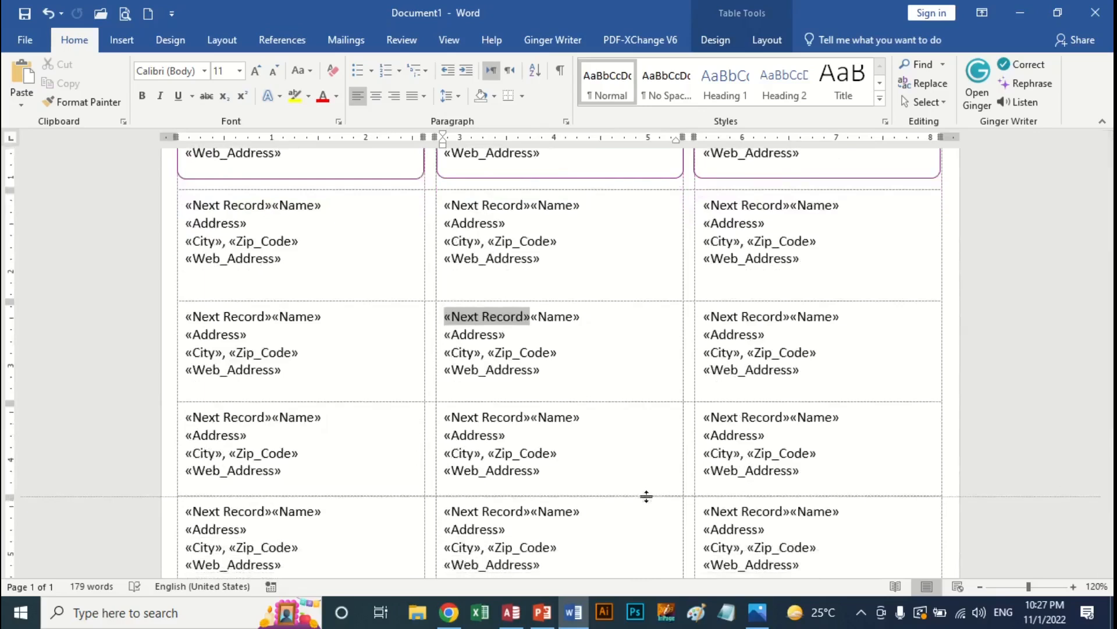
drag(645, 493, 645, 489)
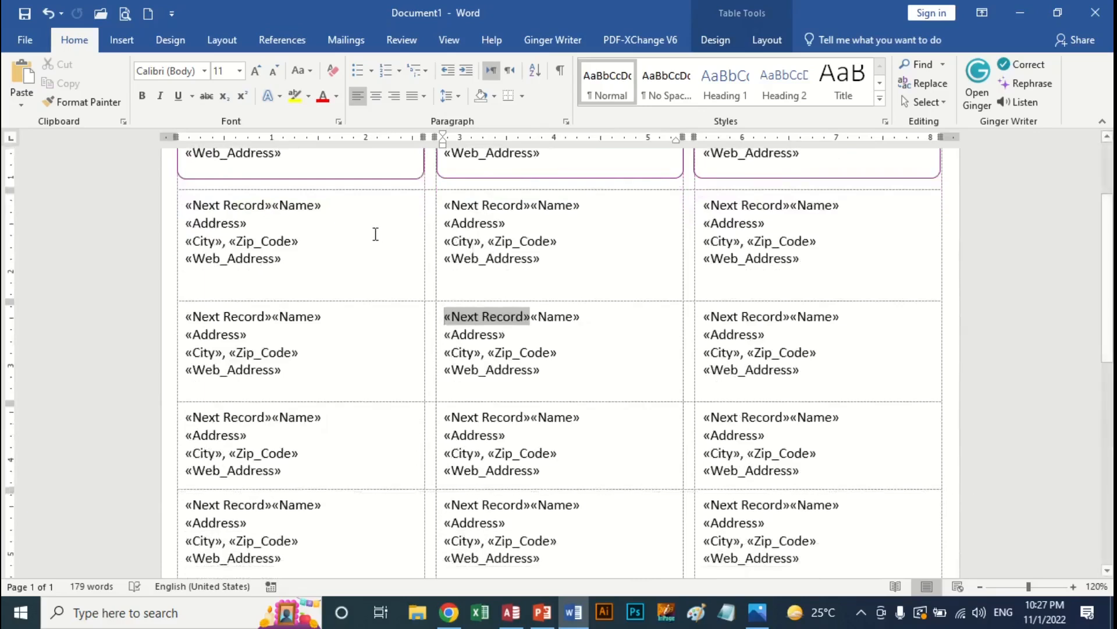
- Reduce the second label row's height slightly to match the first row, and clear the cell selection
drag(375, 234, 786, 559)
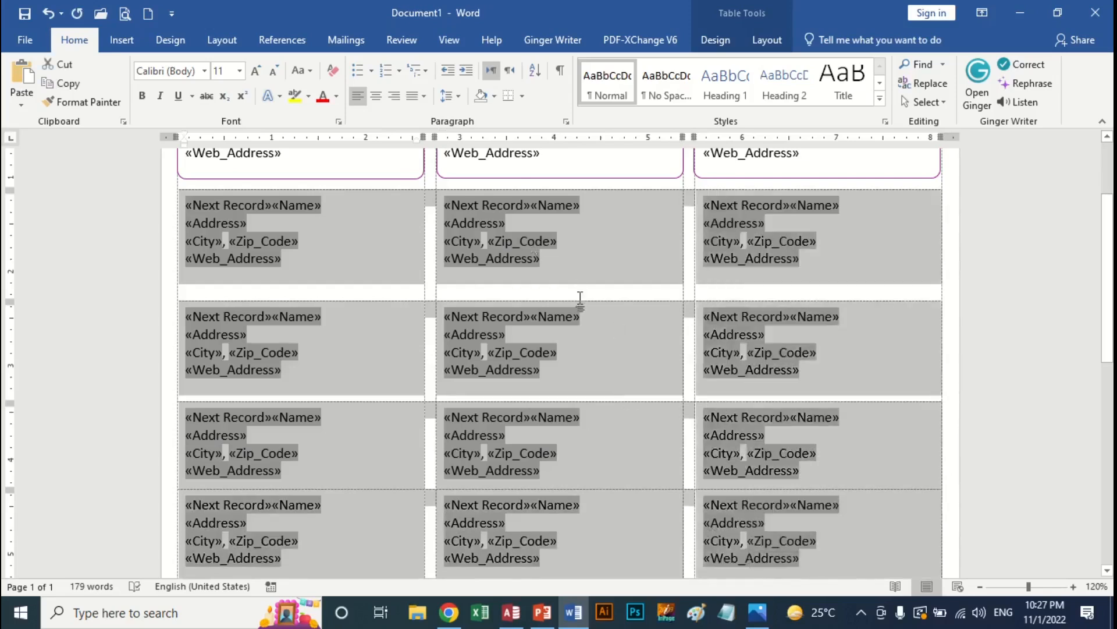
drag(580, 301, 579, 295)
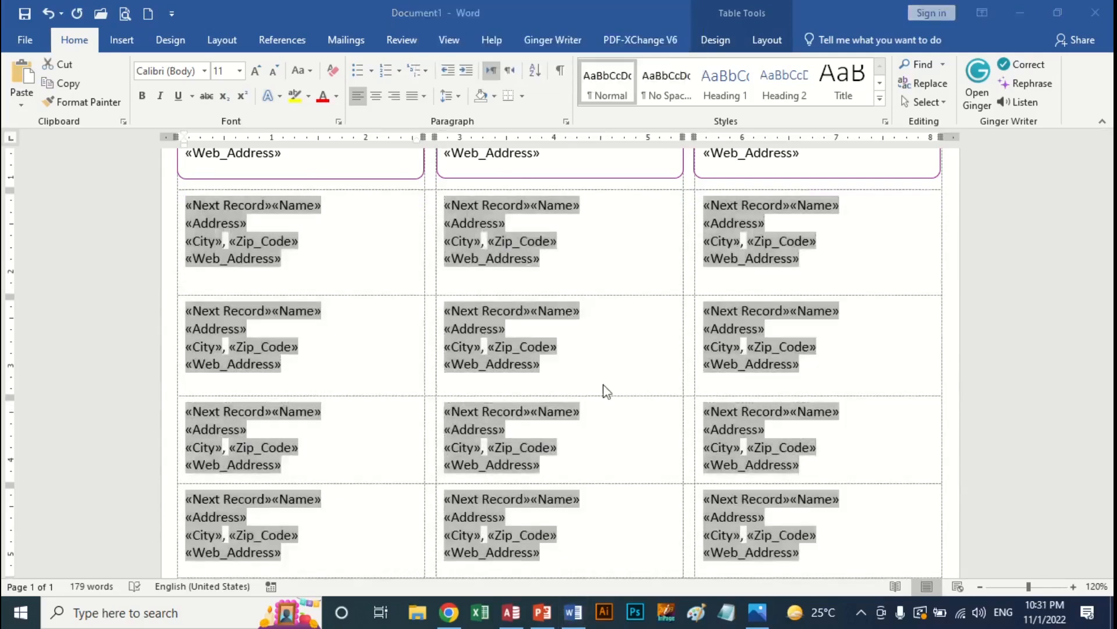
key(ctrl+a)
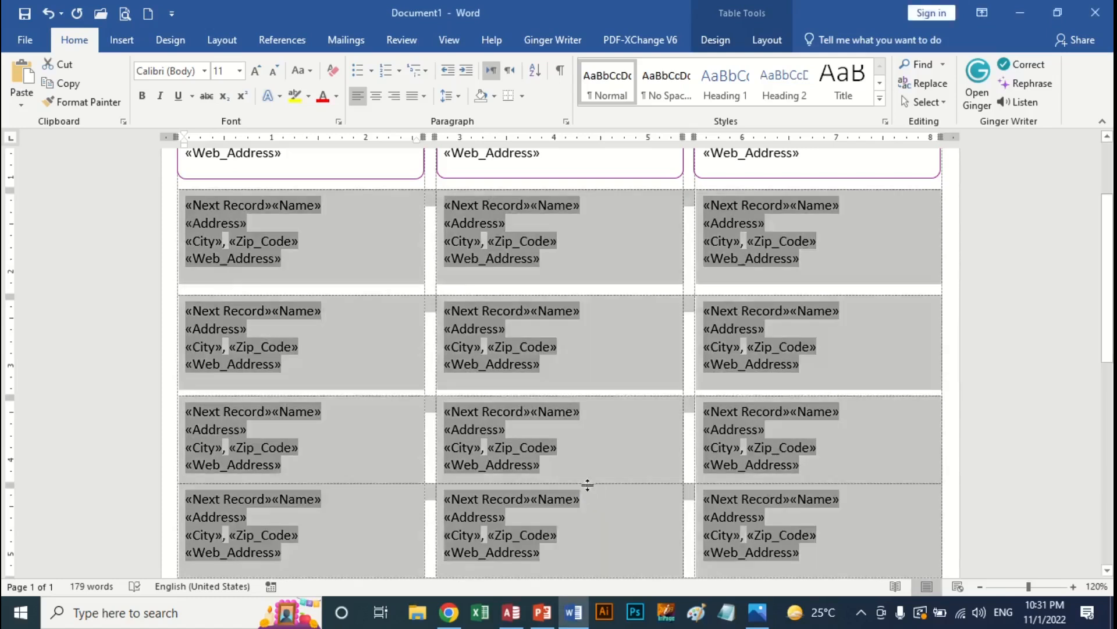
click(620, 449)
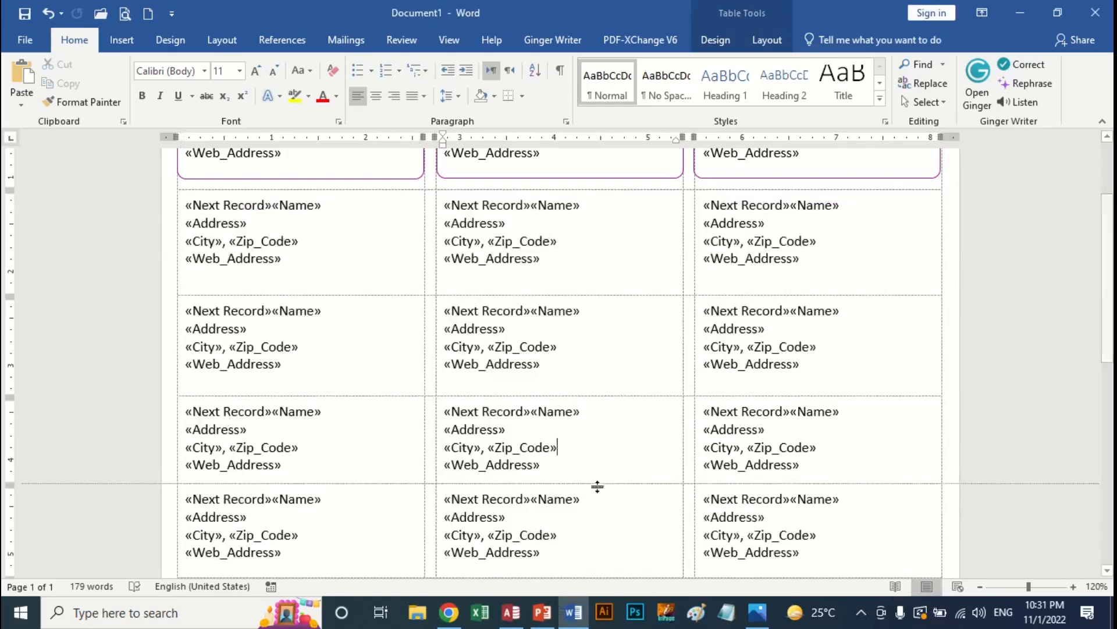
- Copy the first row's three rounded outlines onto the second row of labels and nudge them into alignment with the cells
scroll(585, 426, up, 3)
scroll(585, 425, up, 1)
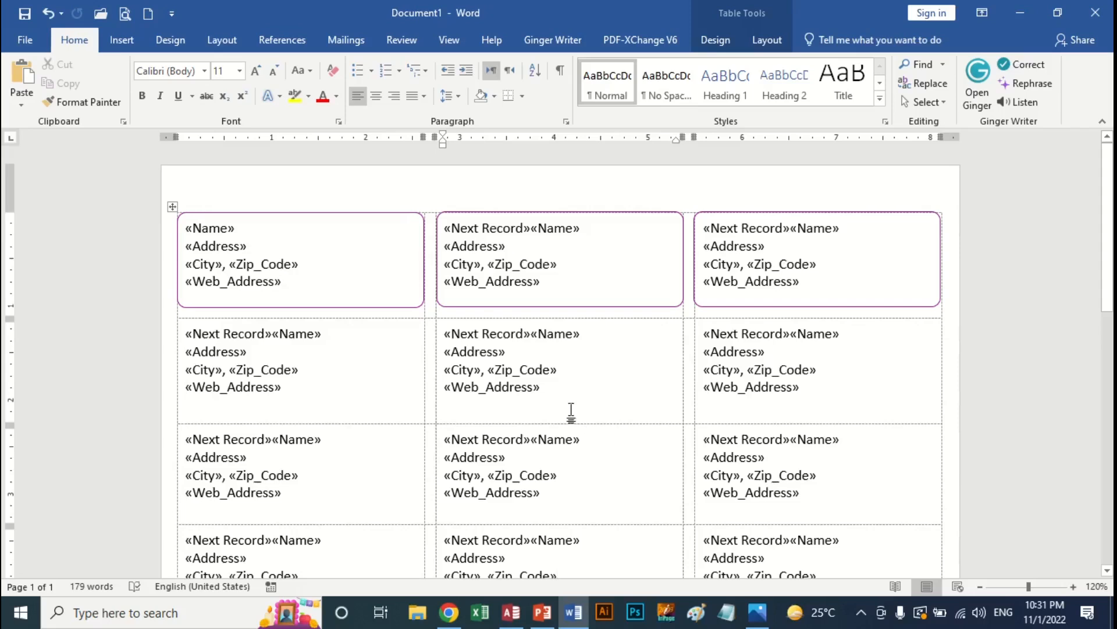
click(403, 306)
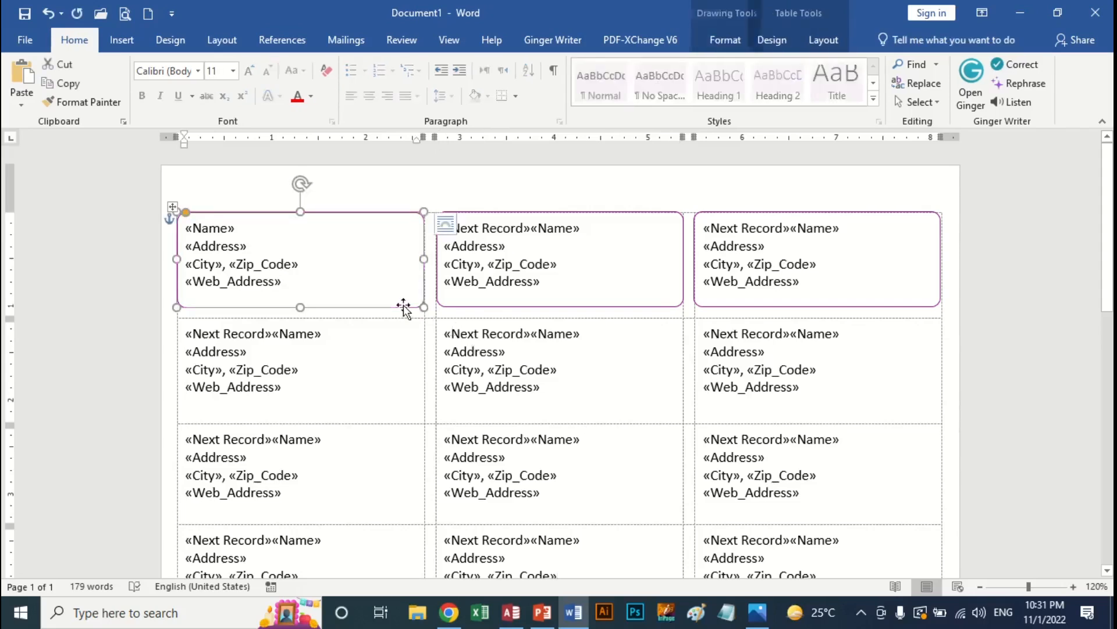
click(403, 343)
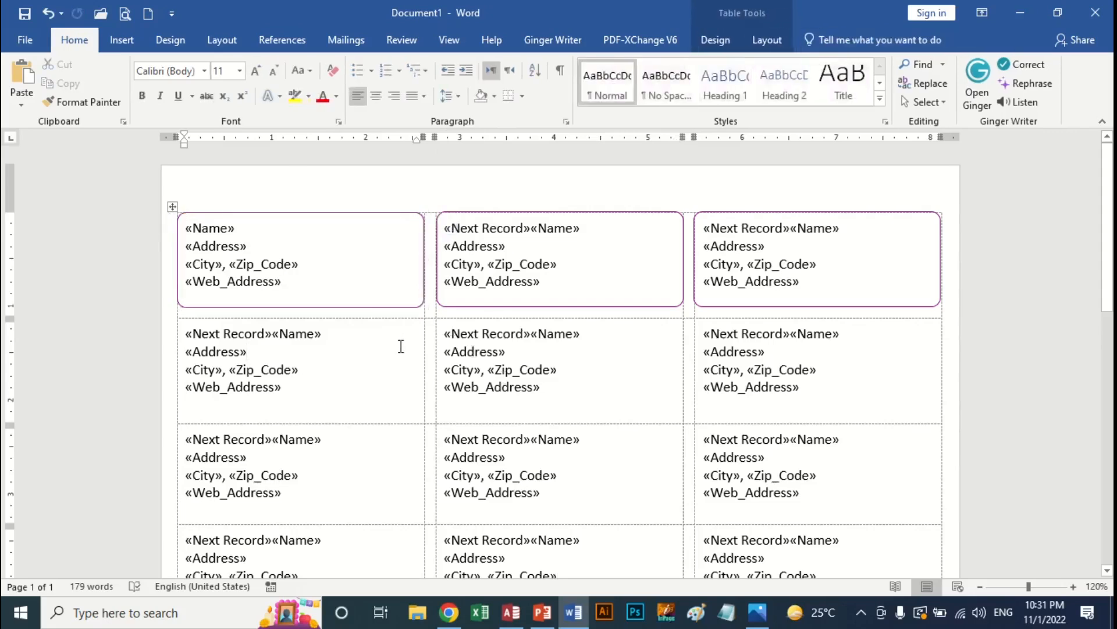
drag(399, 346, 394, 316)
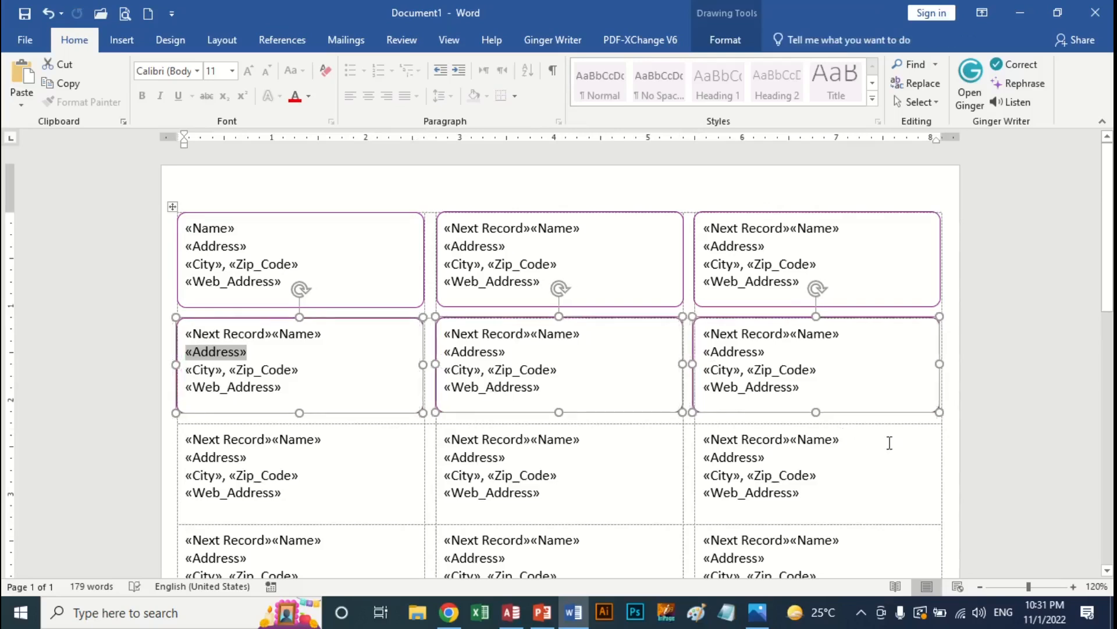
key(Right)
key(Right)
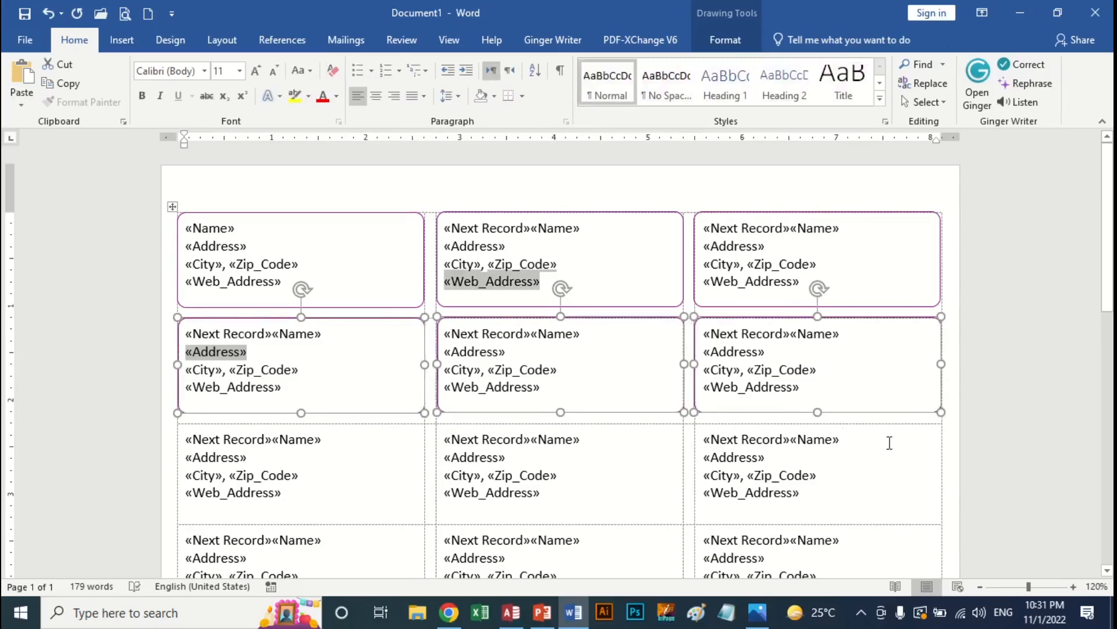
- Copy the three rounded outlines onto the third and fourth rows of labels, aligning them with the cells
key(ctrl+v)
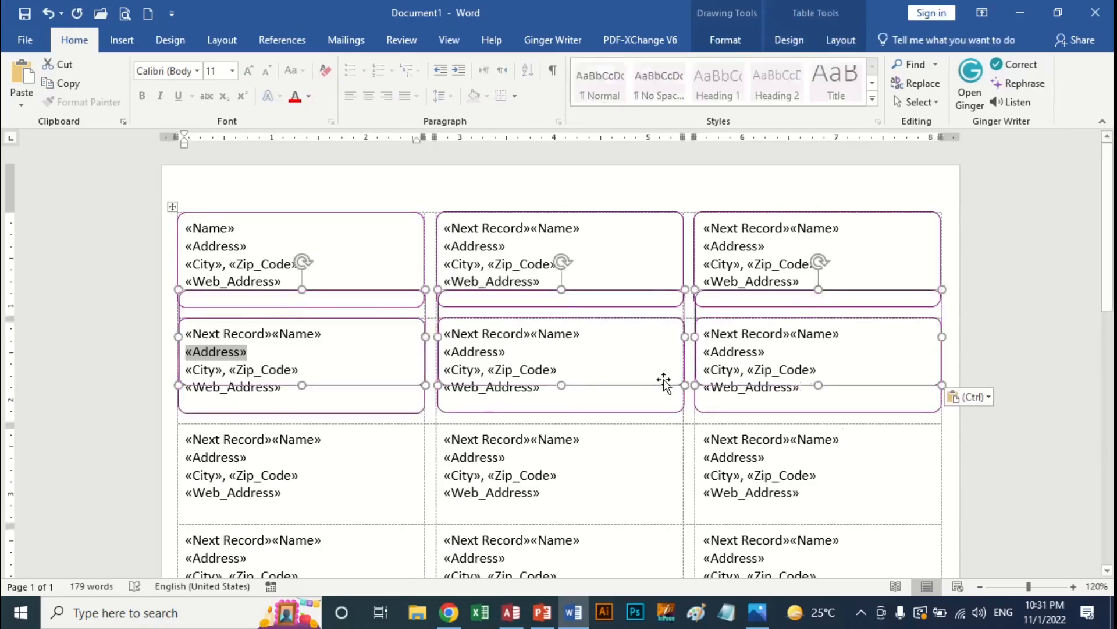
drag(660, 386, 661, 522)
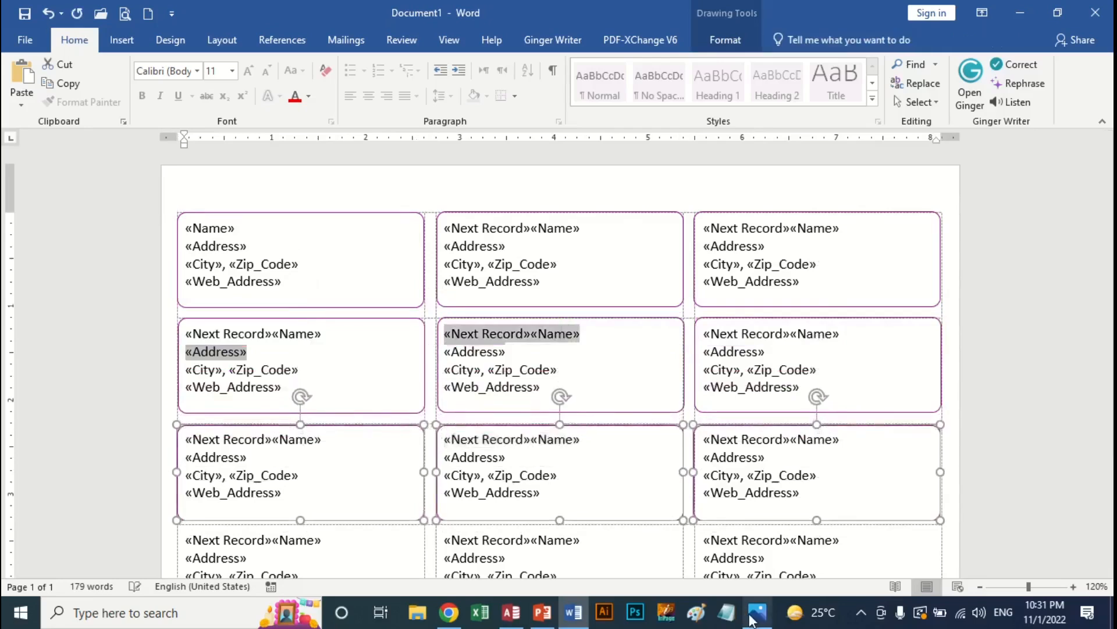
scroll(931, 497, down, 3)
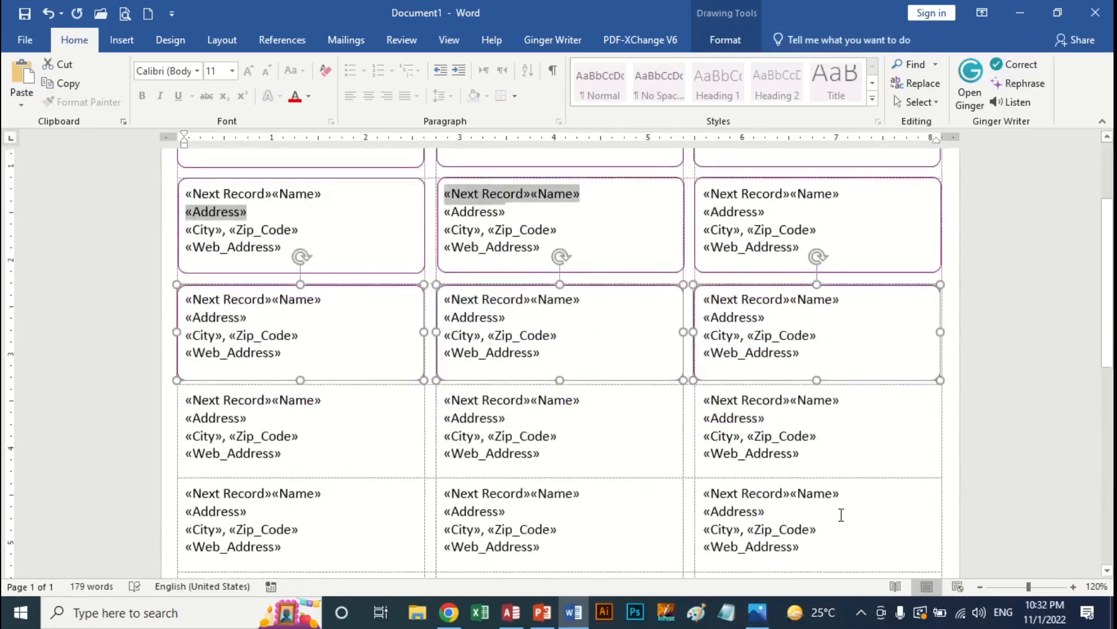
key(ctrl+v)
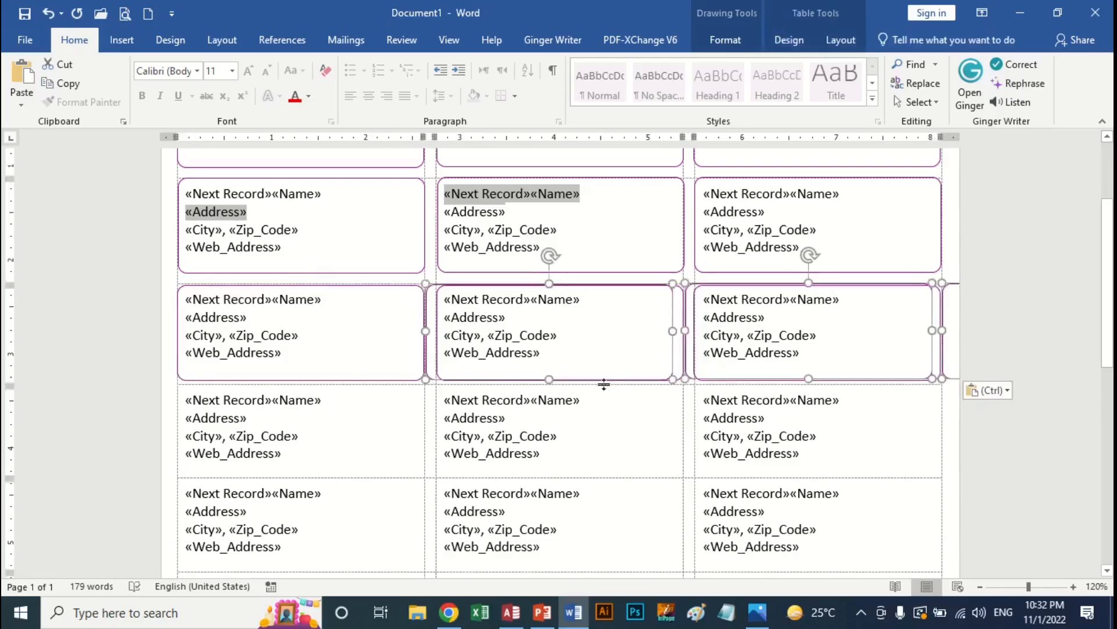
drag(604, 382, 354, 481)
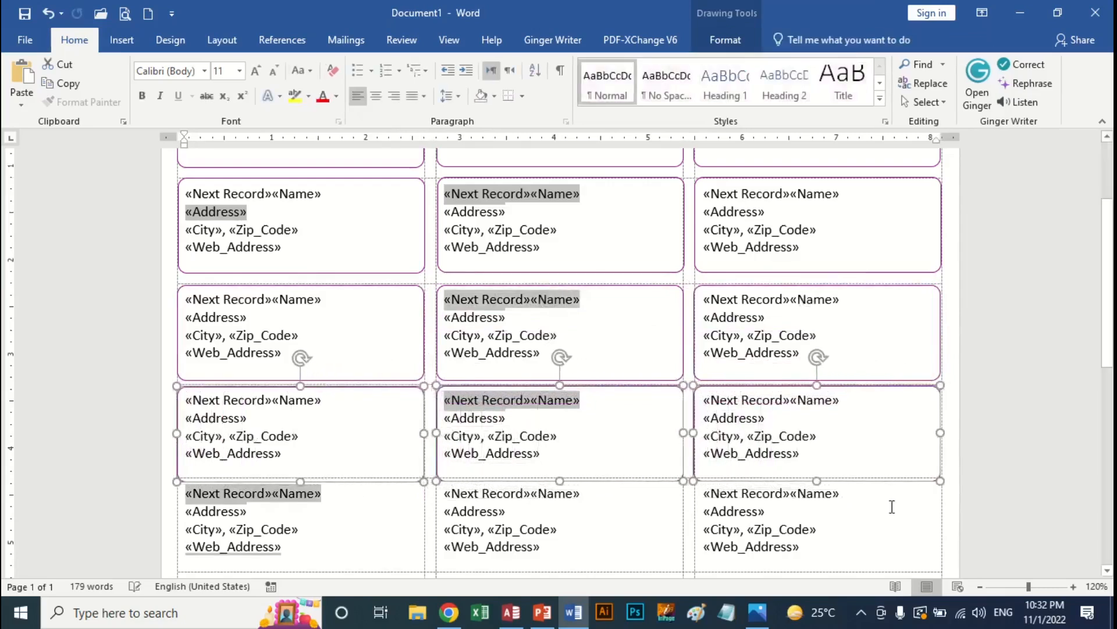
- Select the three outlines of the fourth label row and nudge them slightly down
key(Escape)
key(Down)
key(Down)
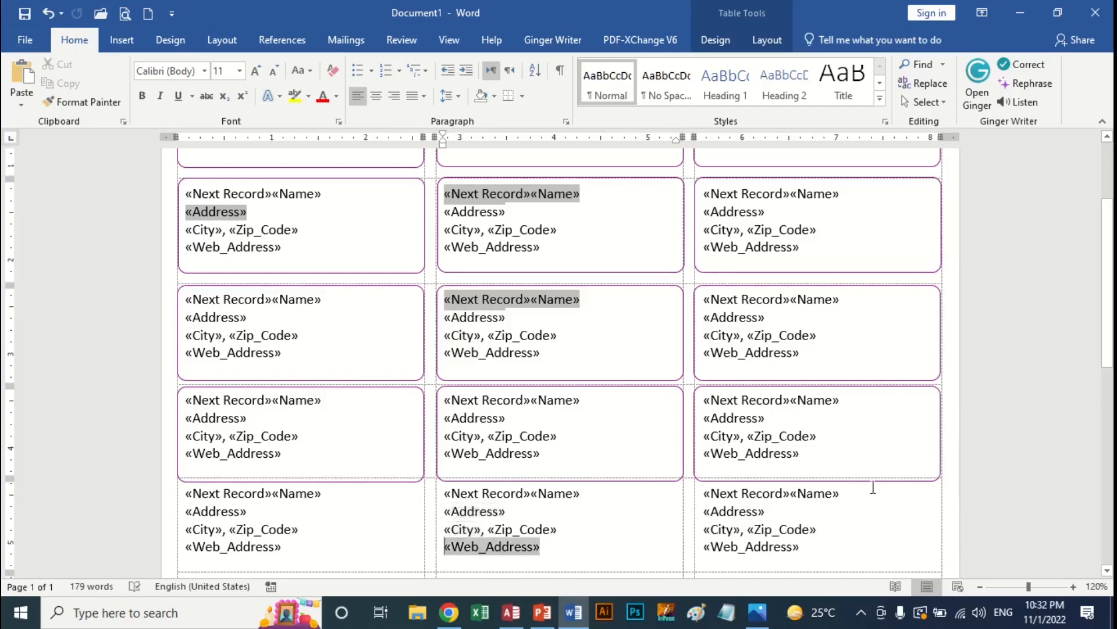
click(895, 475)
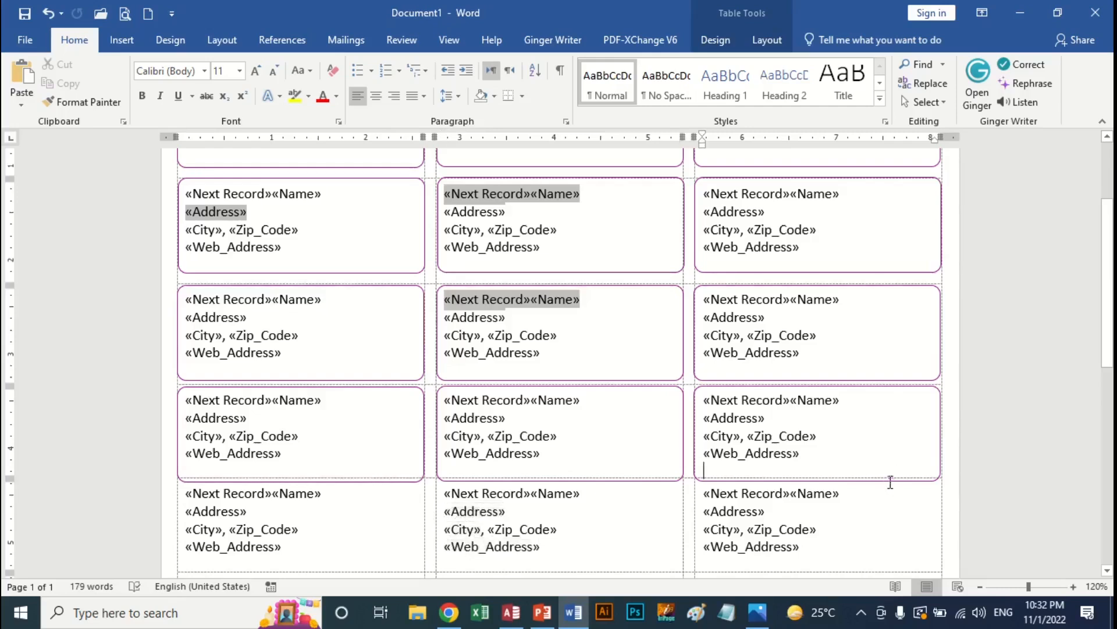
click(886, 480)
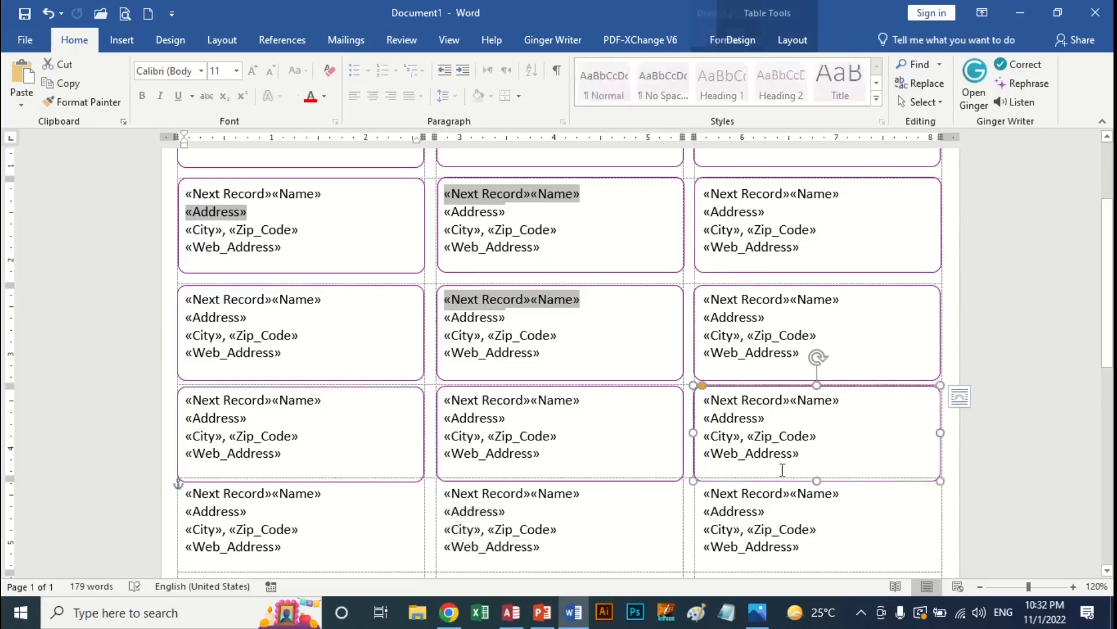
shift+click(654, 481)
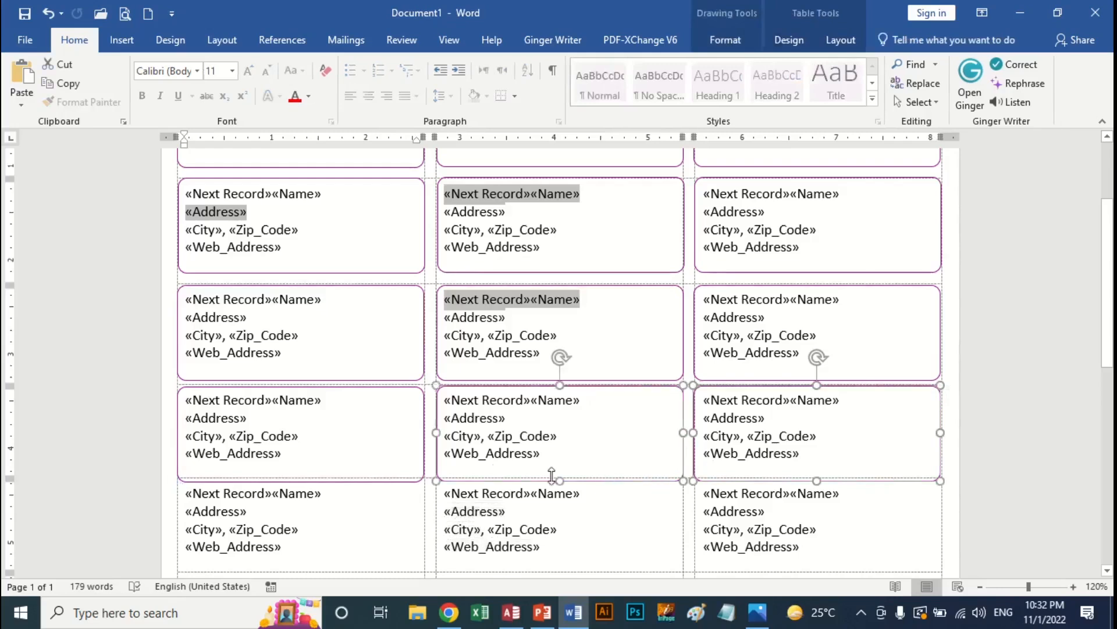
shift+click(398, 481)
key(Down)
key(Down)
key(Down)
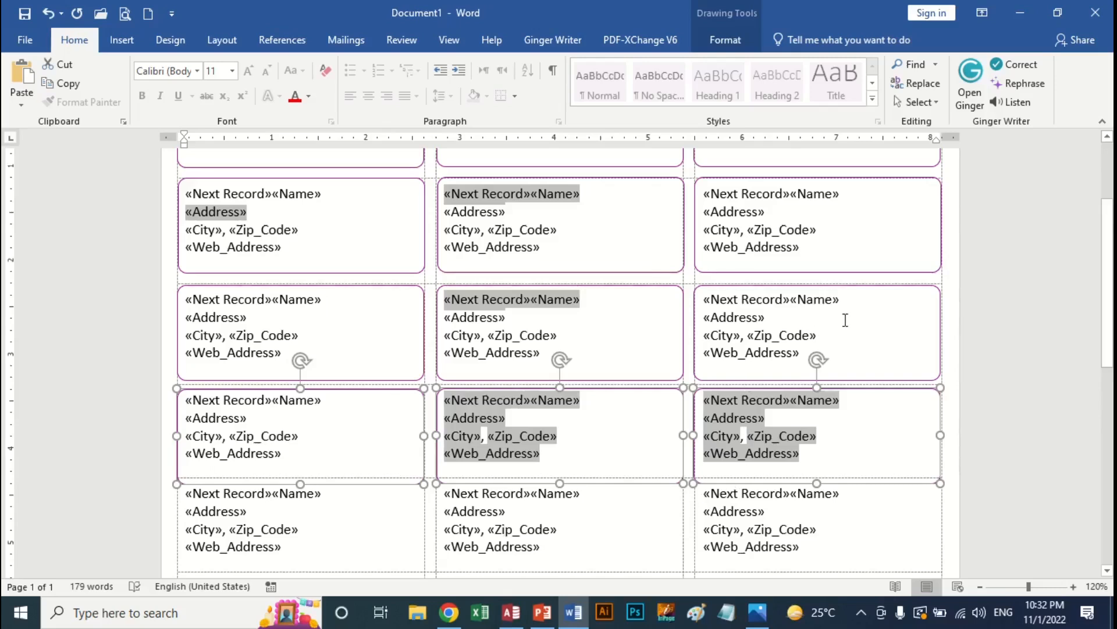
- Finish the mail merge by merging all records into a new document of individual labels
scroll(845, 324, up, 3)
scroll(844, 324, up, 1)
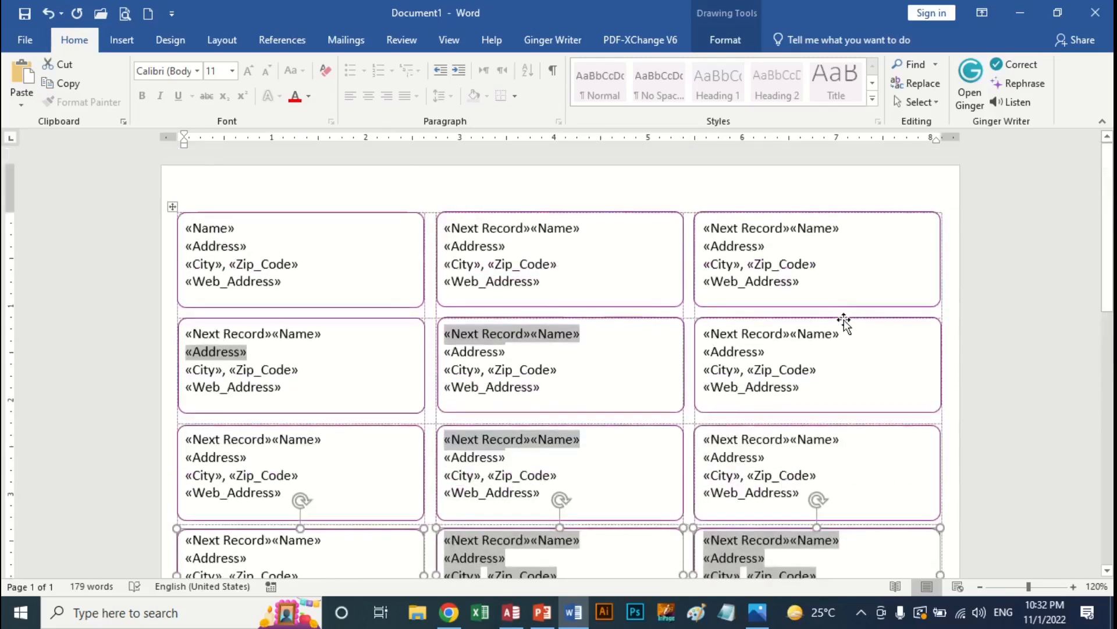
click(351, 39)
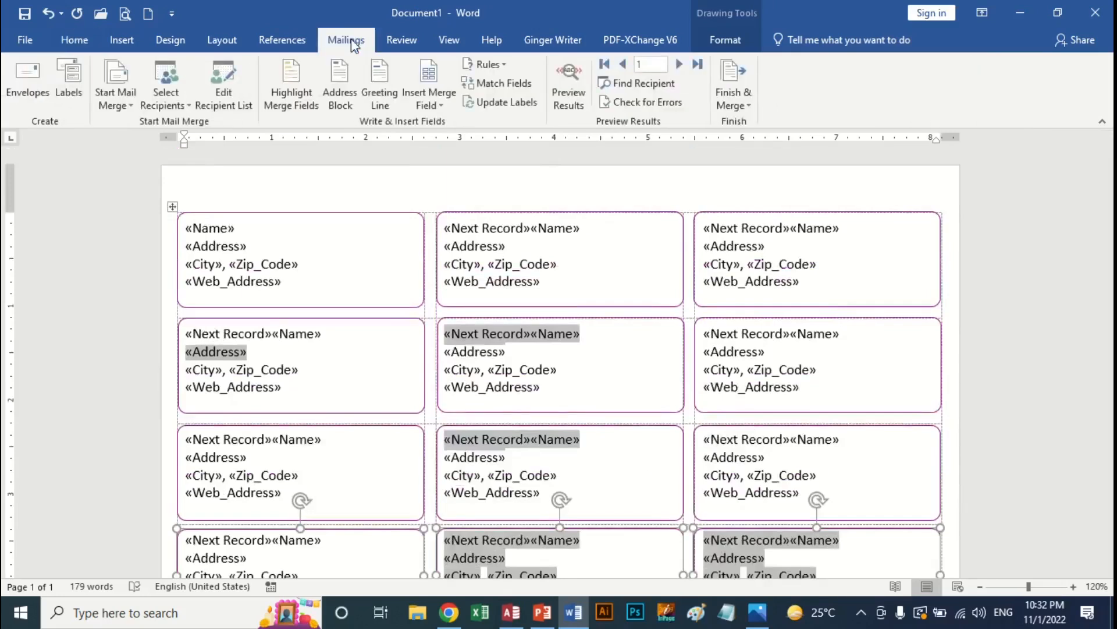
click(747, 103)
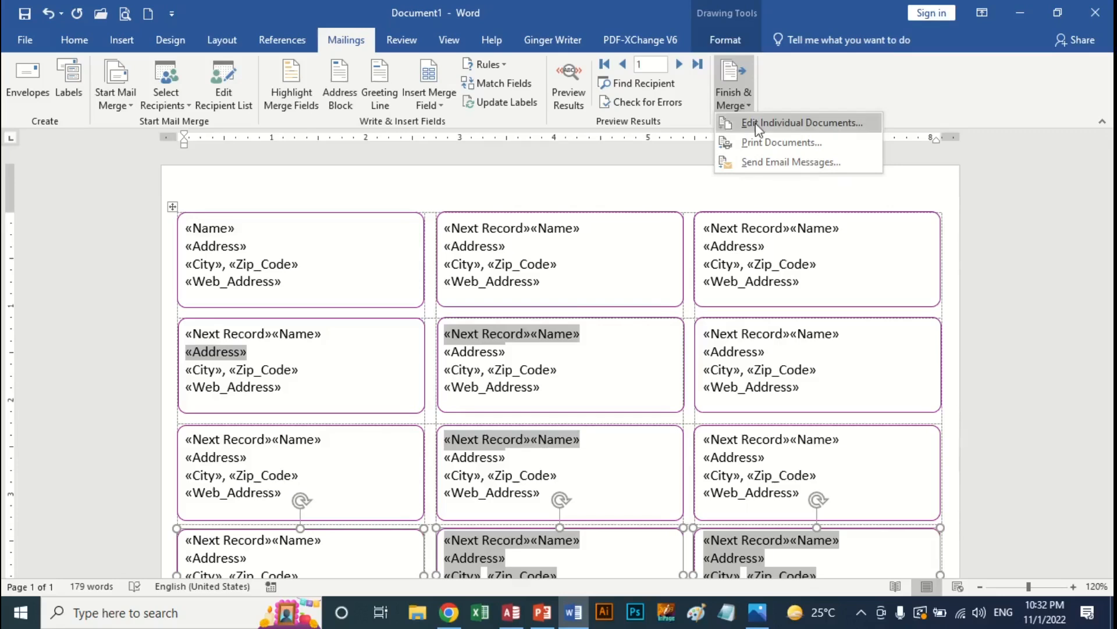
click(756, 124)
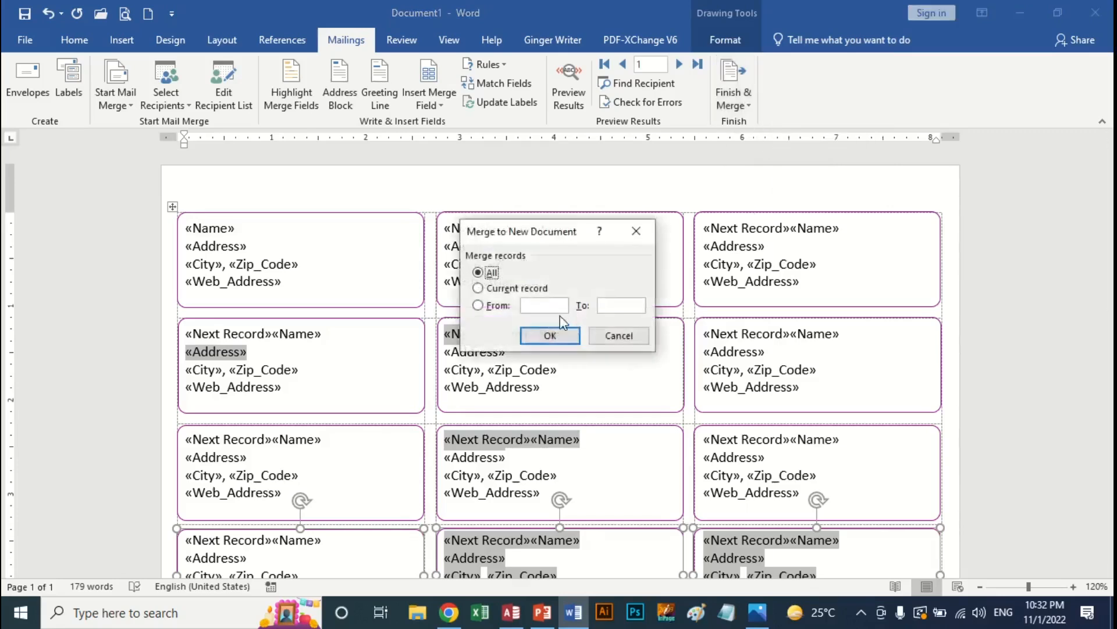
click(550, 337)
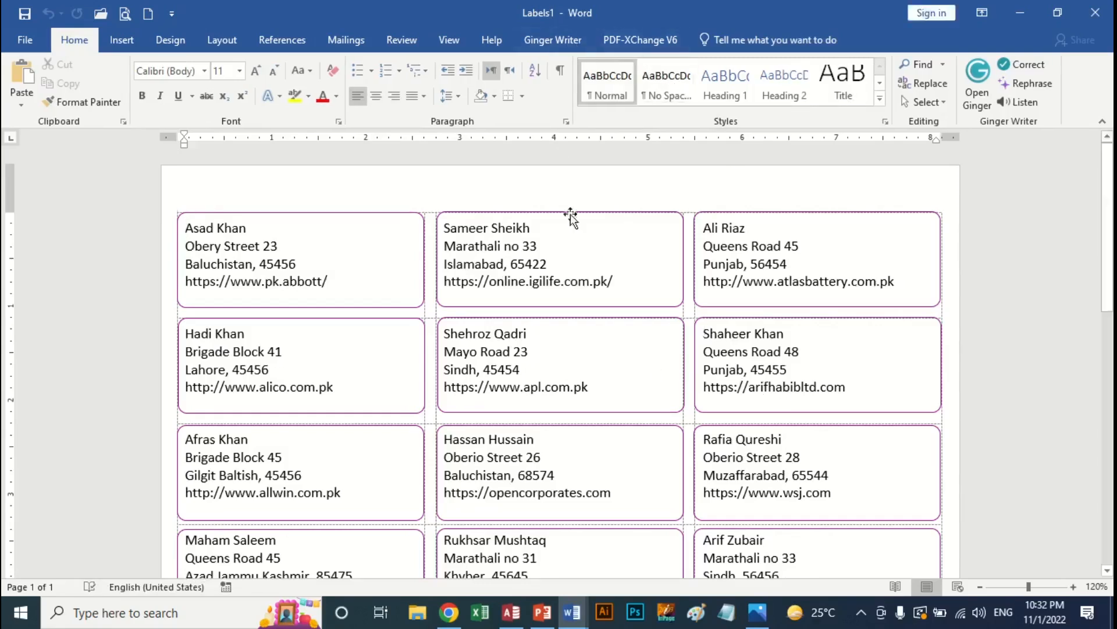
- Hide the table gridlines in the merged document and review the labels down to the last filled row
click(599, 249)
click(774, 40)
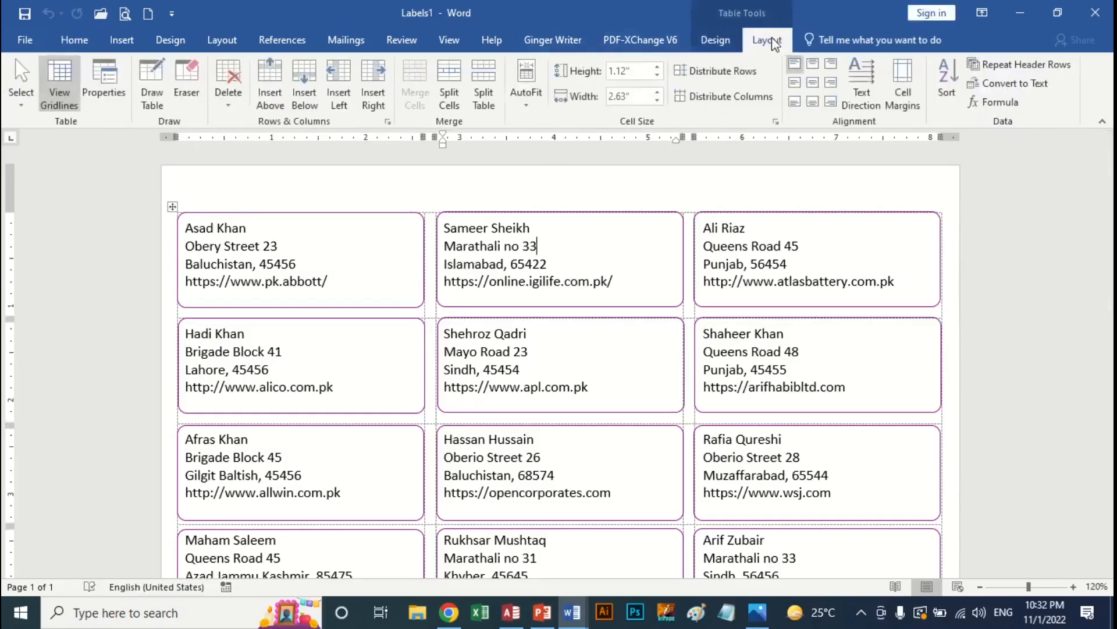
click(55, 81)
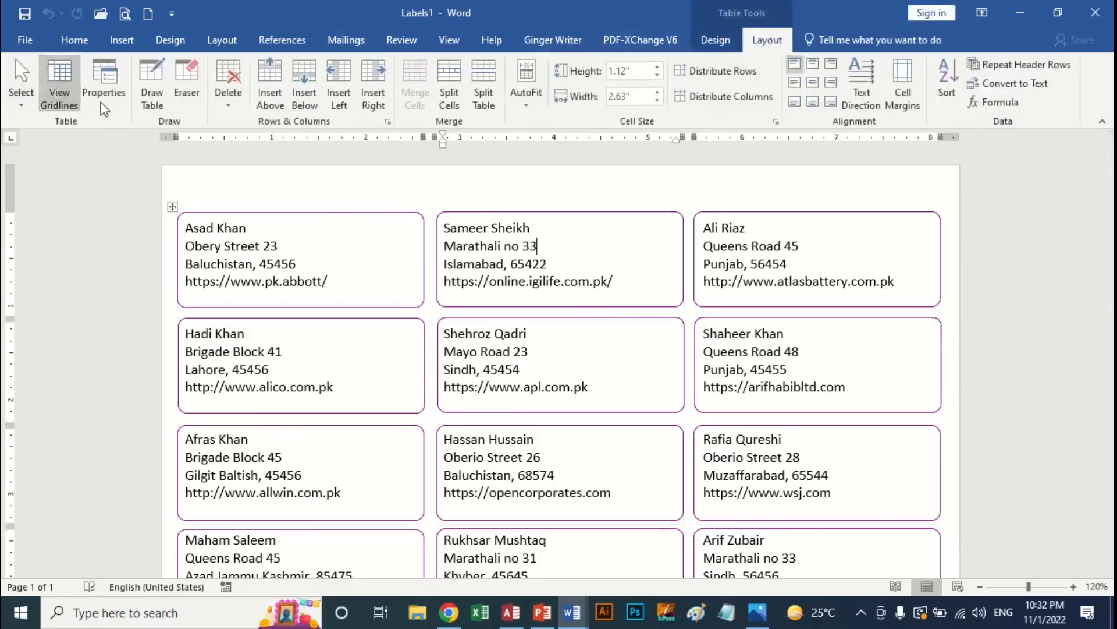
scroll(942, 334, down, 5)
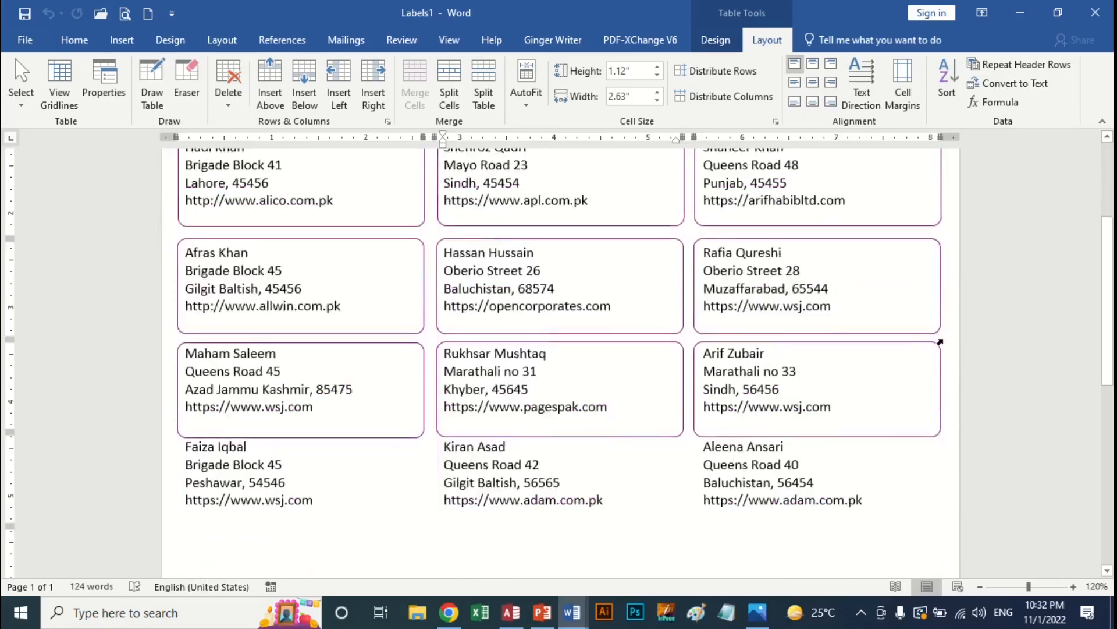
scroll(941, 343, up, 5)
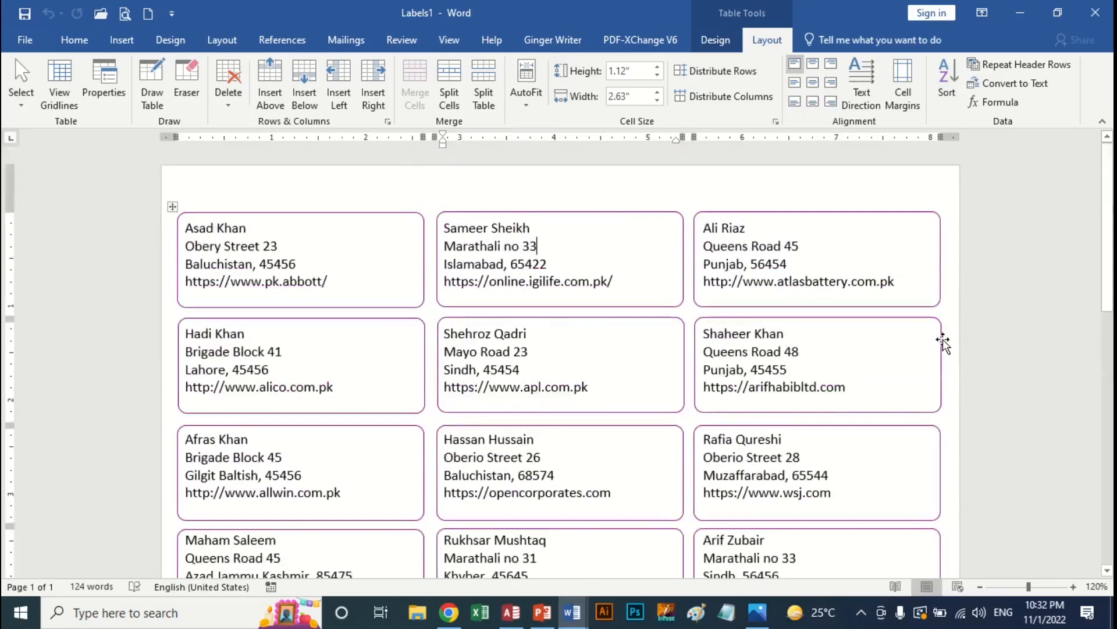
scroll(942, 344, down, 6)
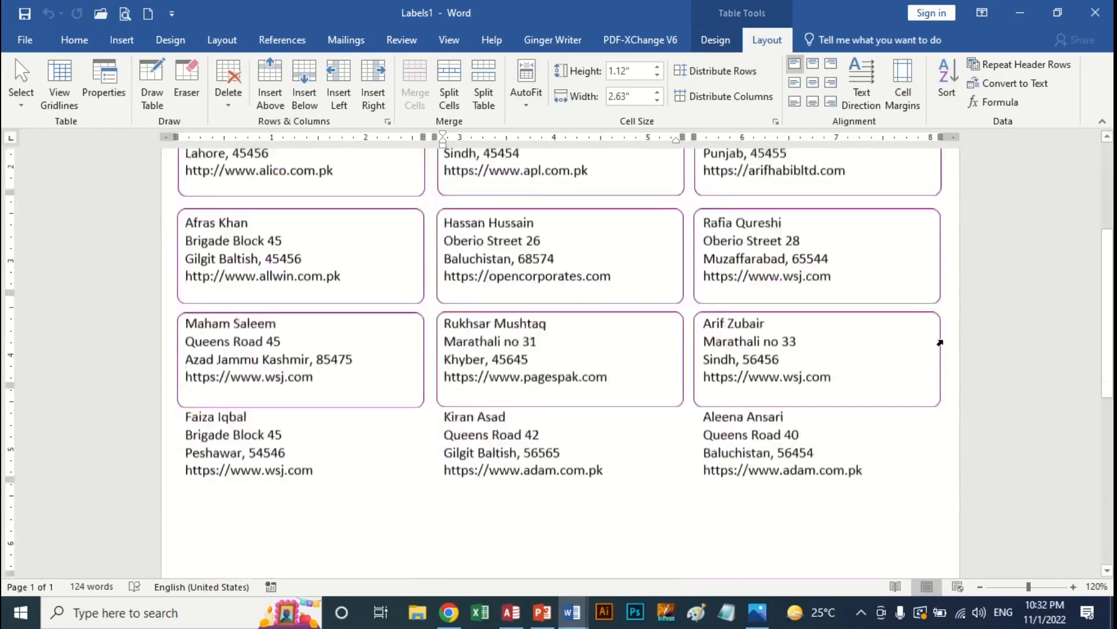
scroll(897, 362, up, 6)
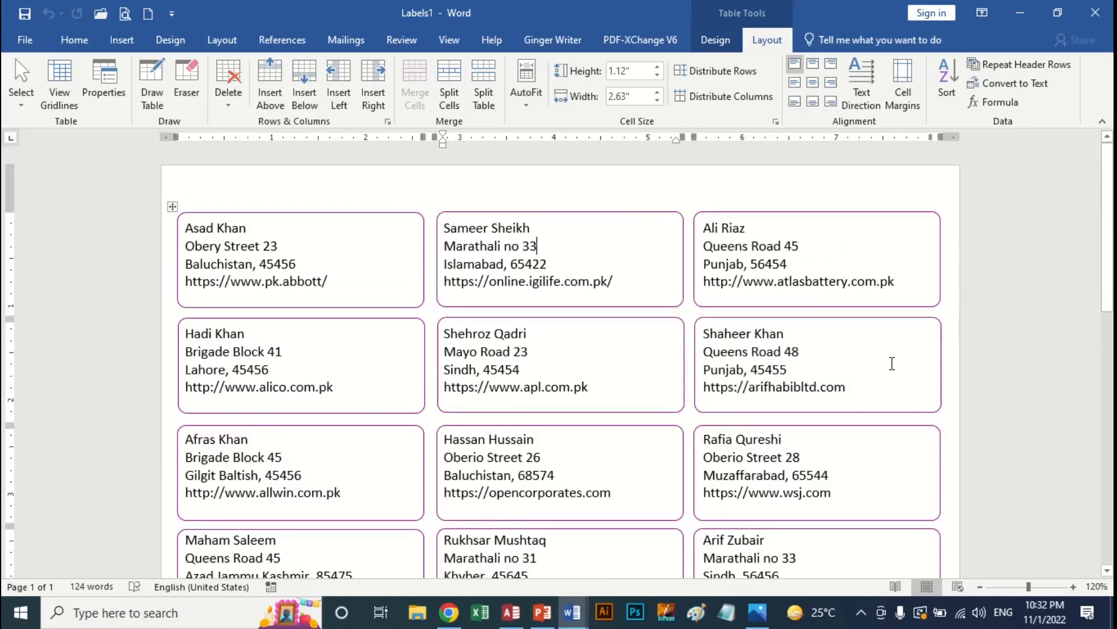
scroll(892, 364, down, 6)
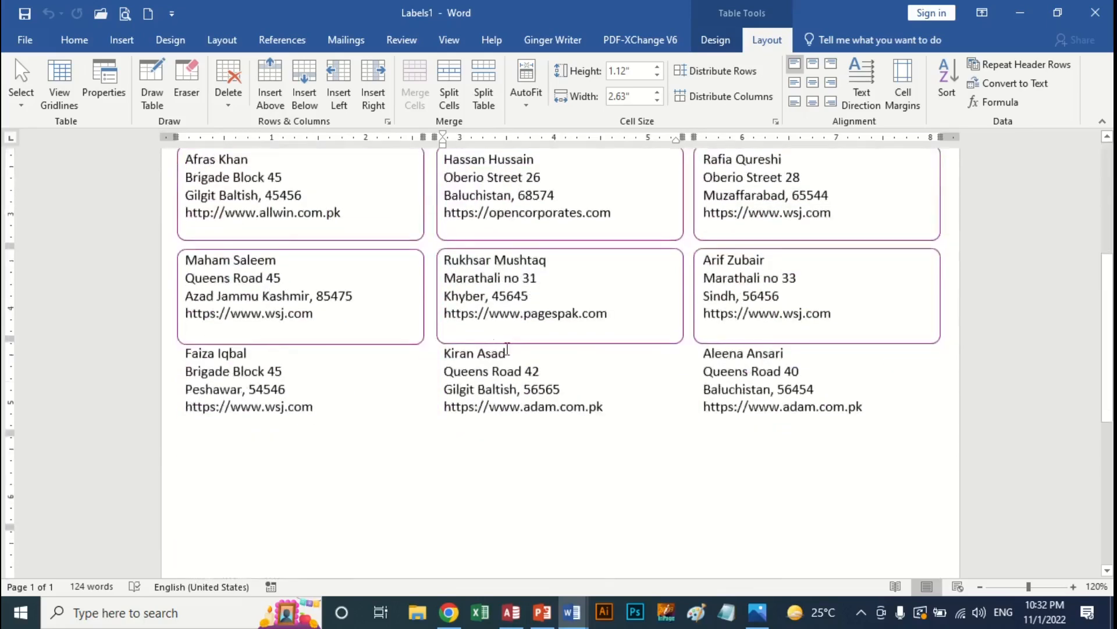
click(411, 343)
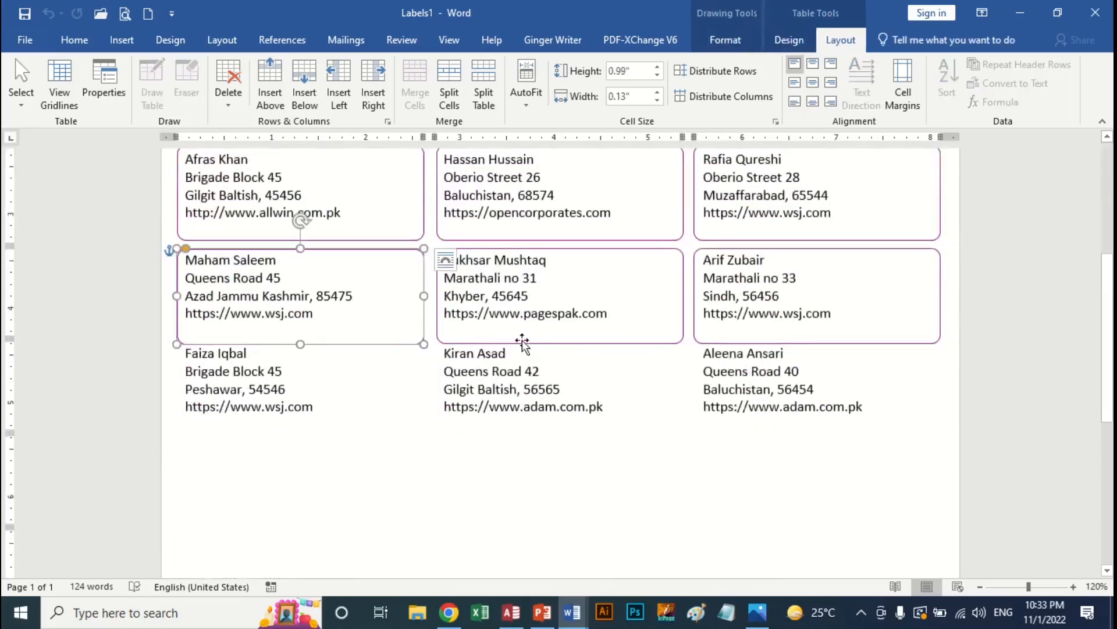
shift+click(522, 340)
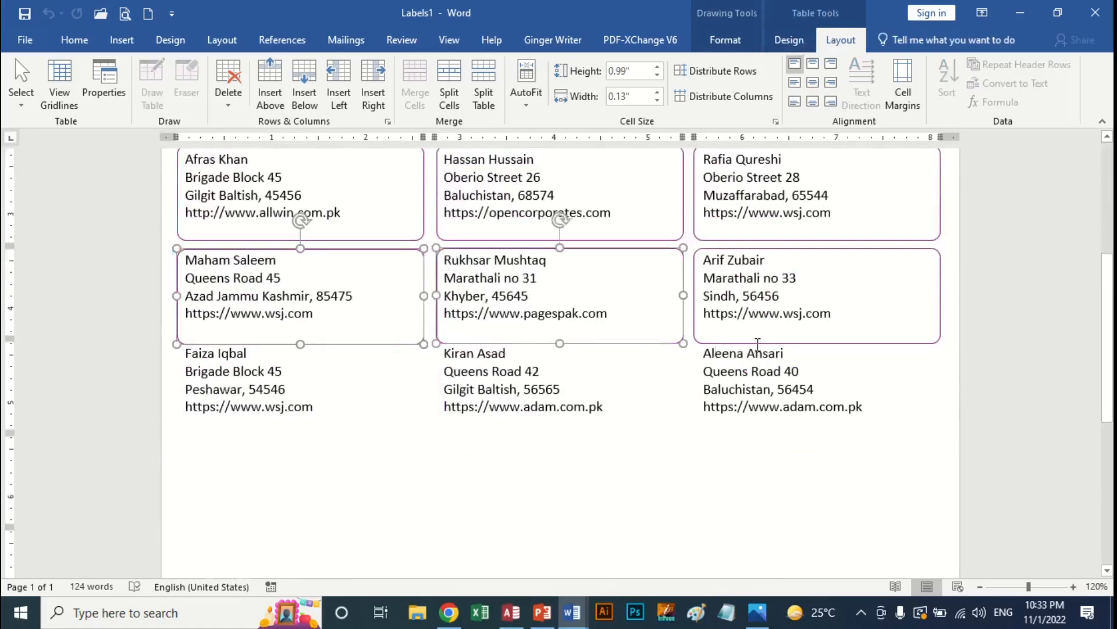
click(800, 370)
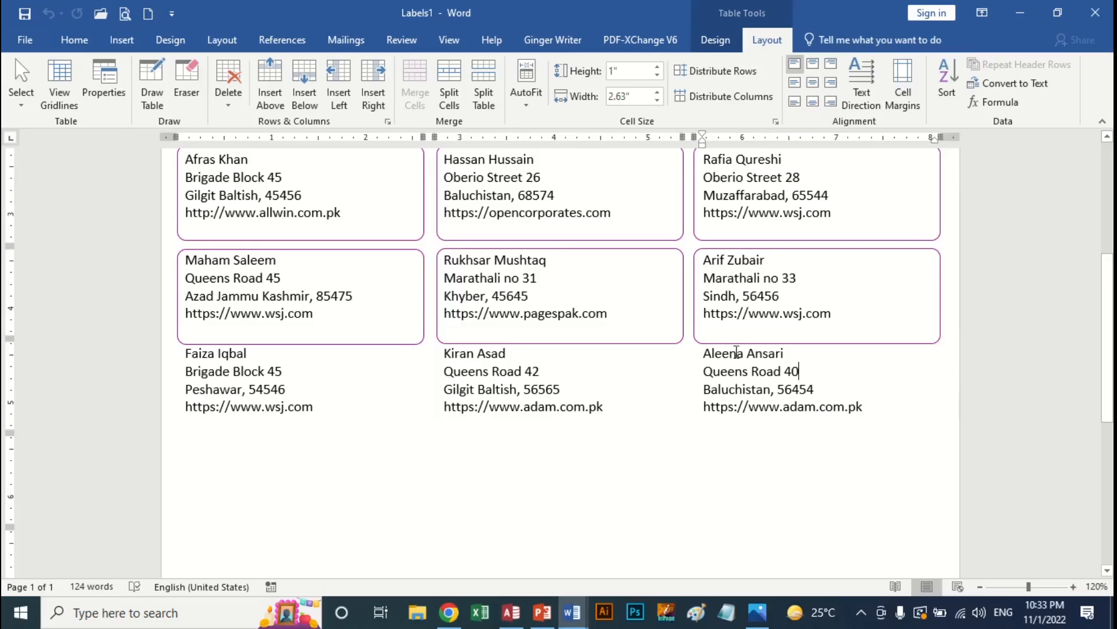
- Show the table gridlines and increase the fourth label row's height to leave a small gap below its outlines
click(59, 87)
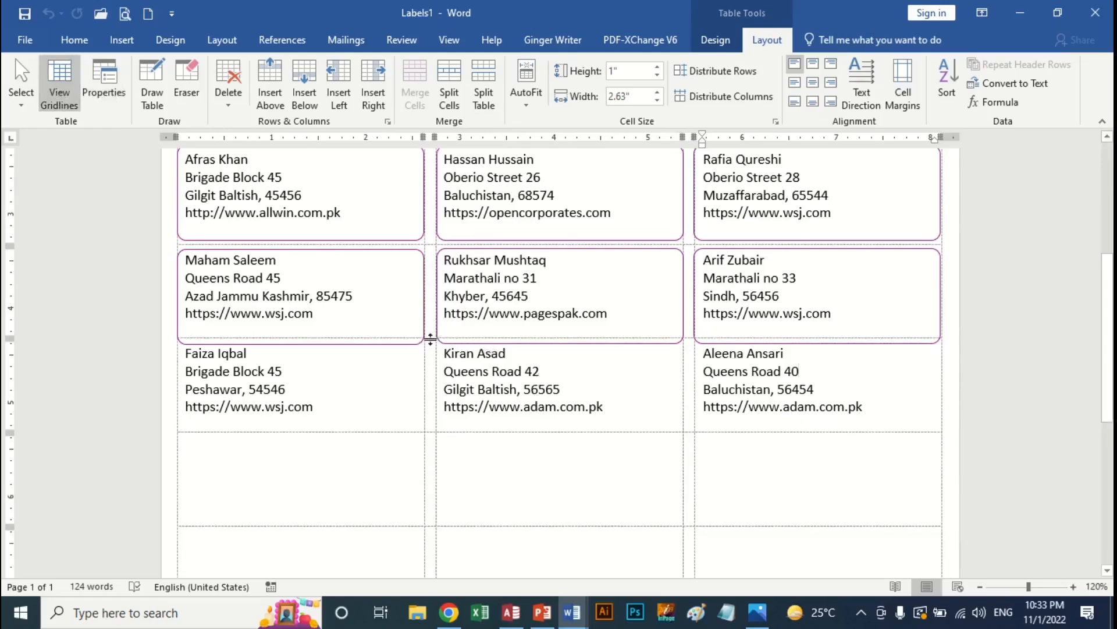
drag(430, 339, 428, 360)
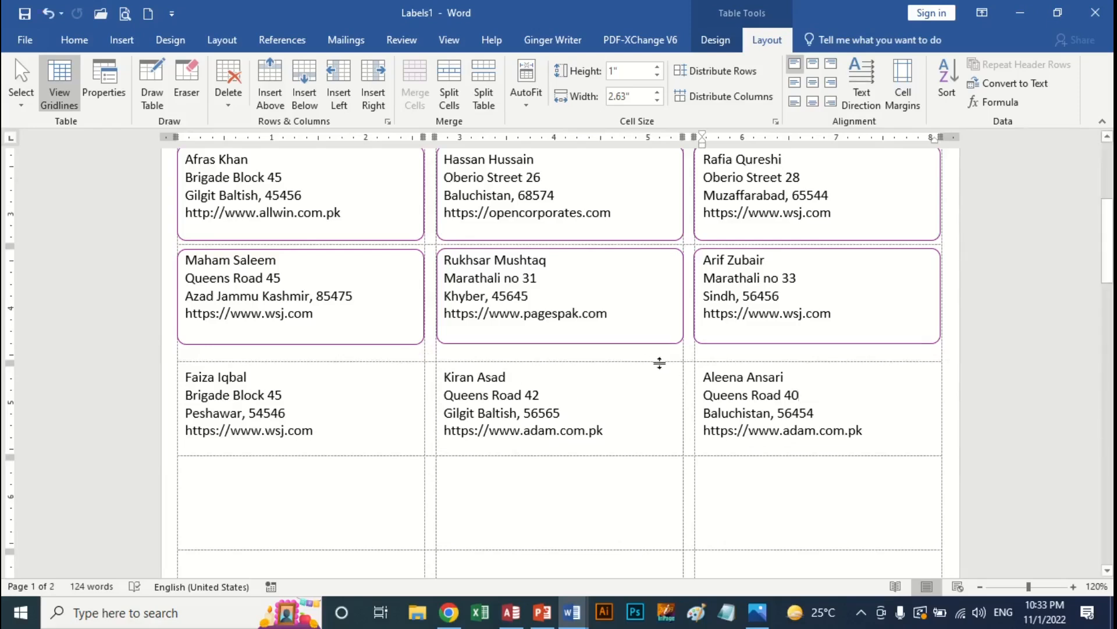
drag(657, 361, 655, 357)
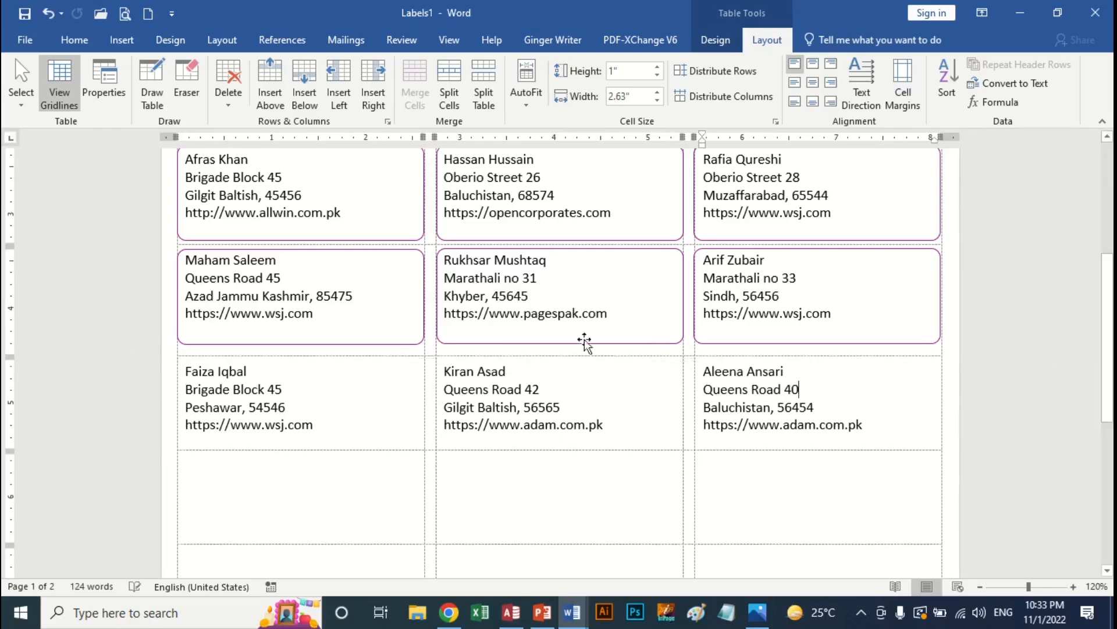
- Duplicate the fourth row's three rounded outlines onto the fifth row of labels, aligned with its cells
click(400, 344)
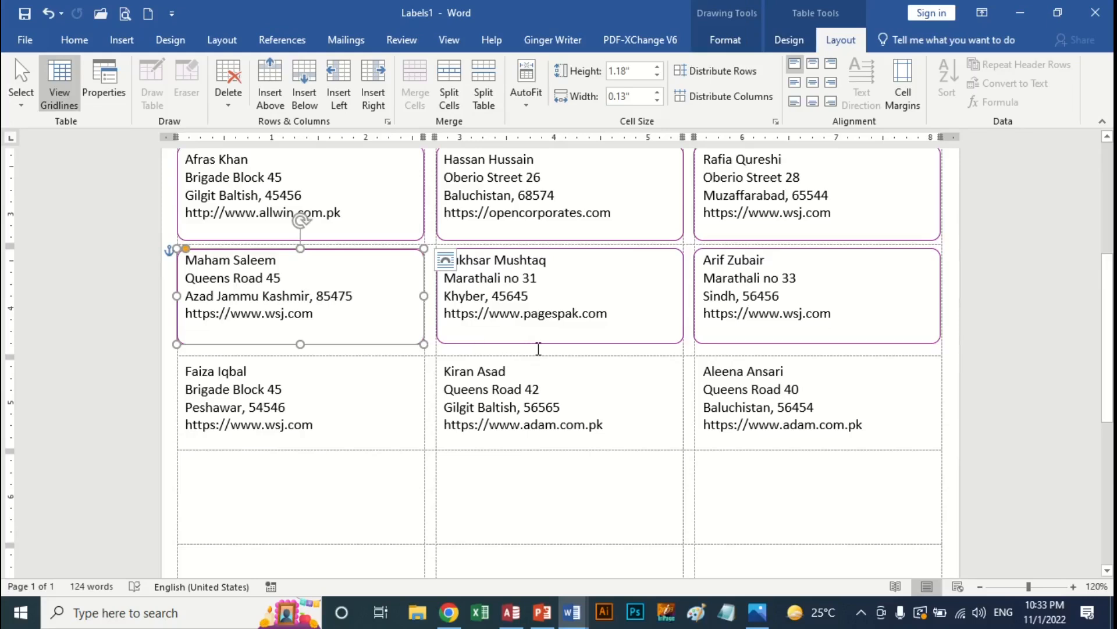
shift+click(535, 345)
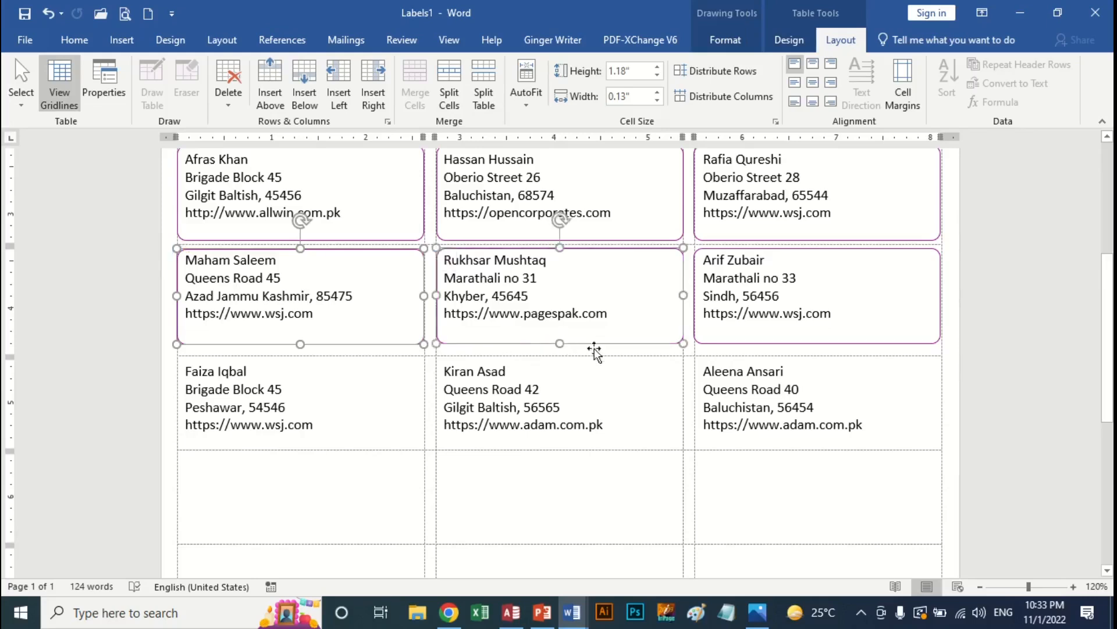
shift+click(730, 344)
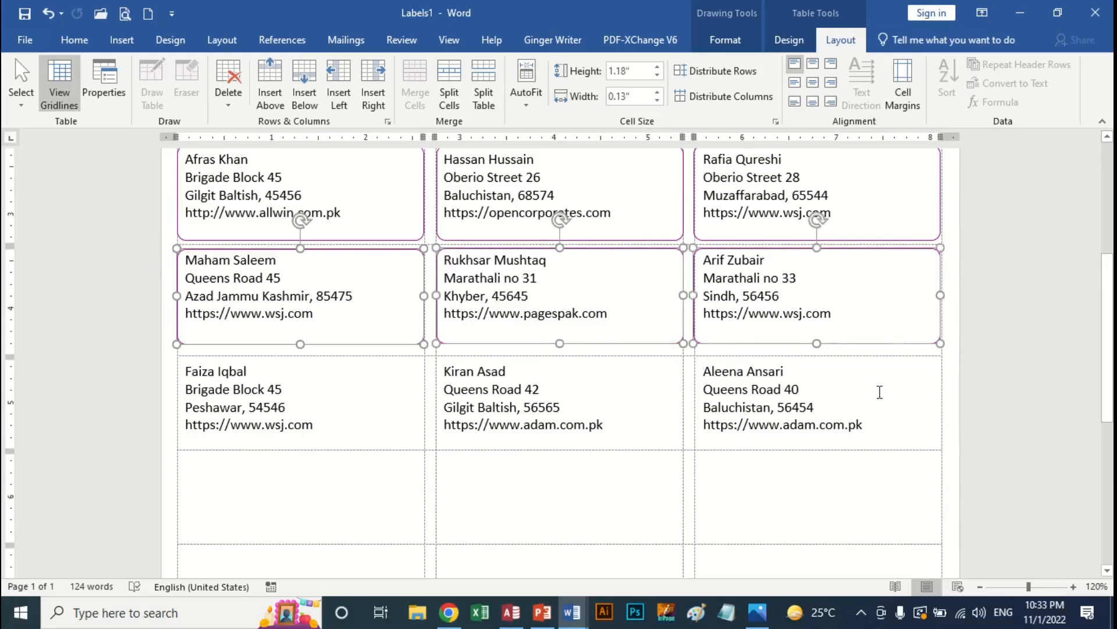
key(ctrl+d)
drag(681, 361, 666, 451)
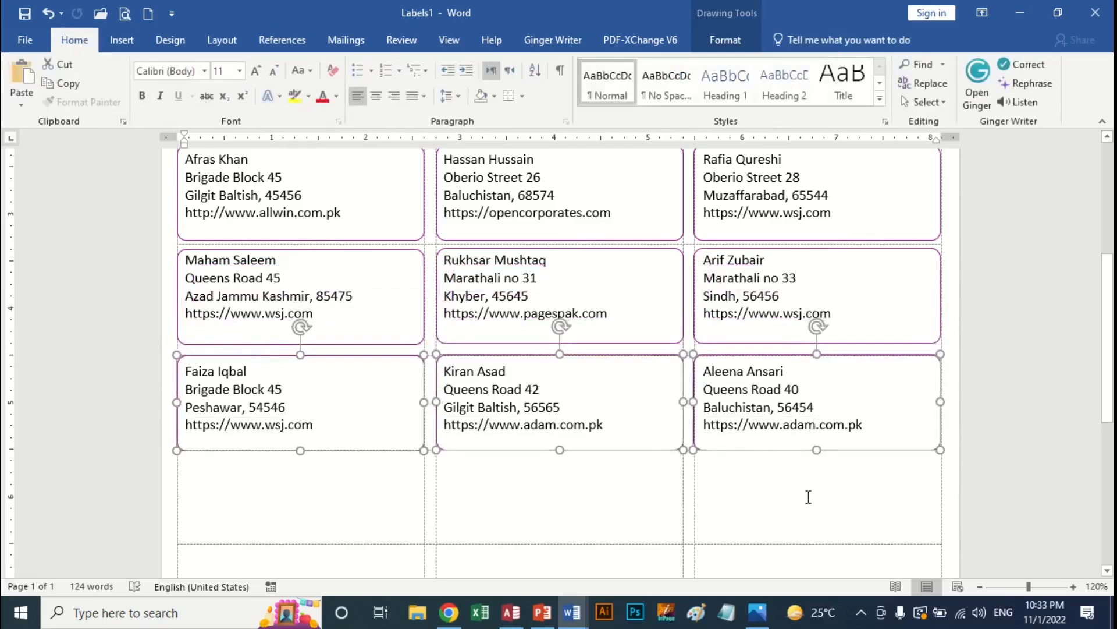
- Delete three of the empty table rows, starting with the second row below the last filled labels
scroll(809, 497, down, 3)
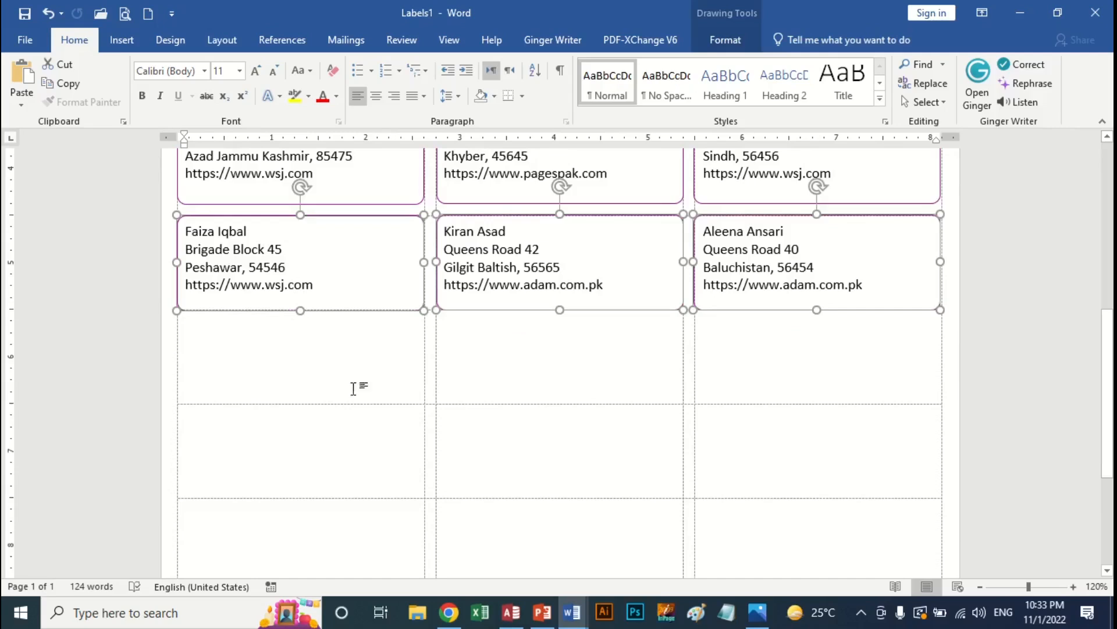
scroll(710, 567, down, 2)
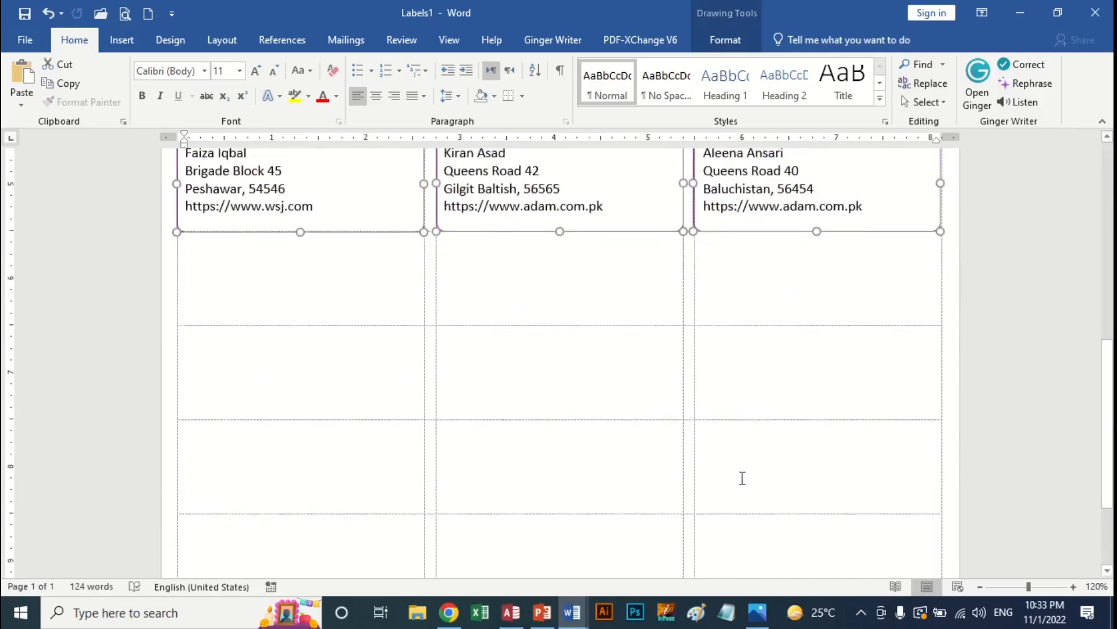
drag(751, 539, 331, 342)
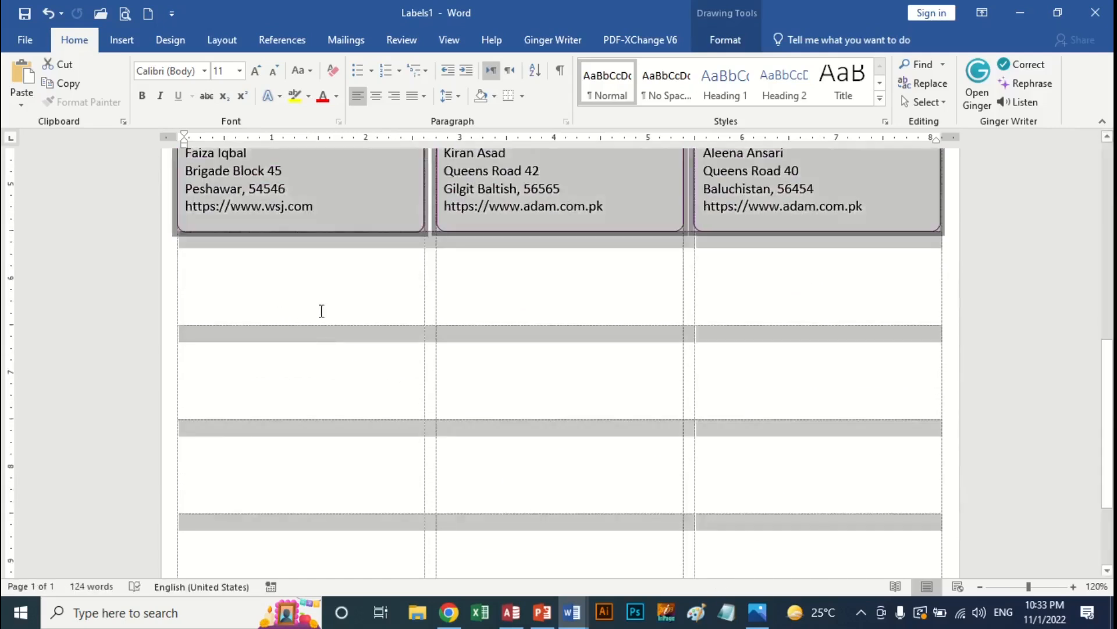
click(287, 300)
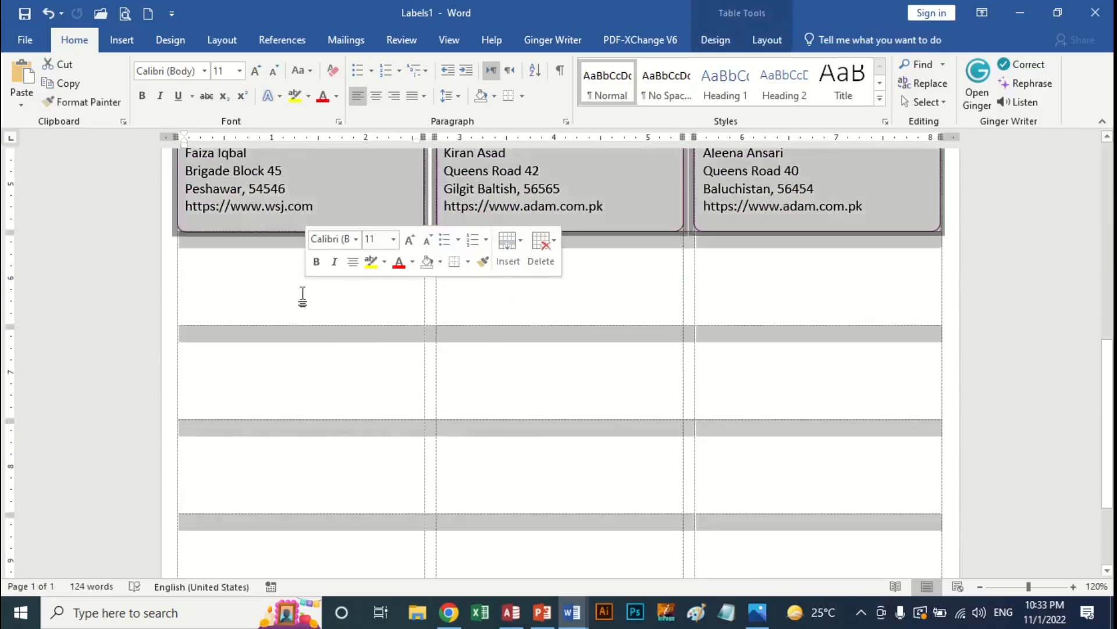
drag(317, 289, 689, 416)
drag(727, 495, 246, 279)
right_click(252, 283)
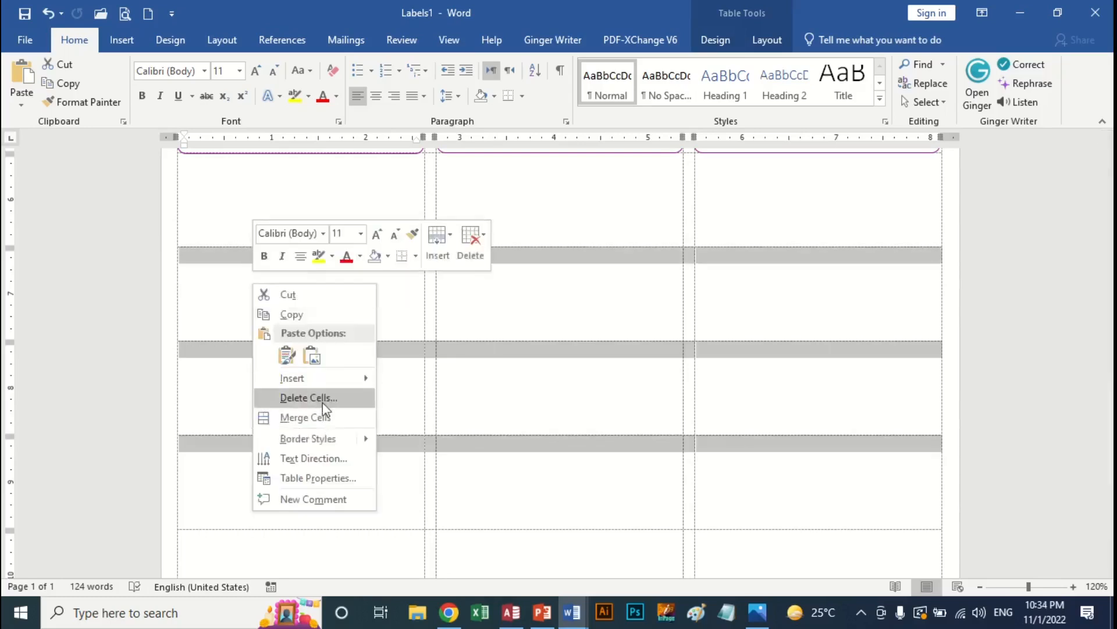
click(334, 399)
click(530, 292)
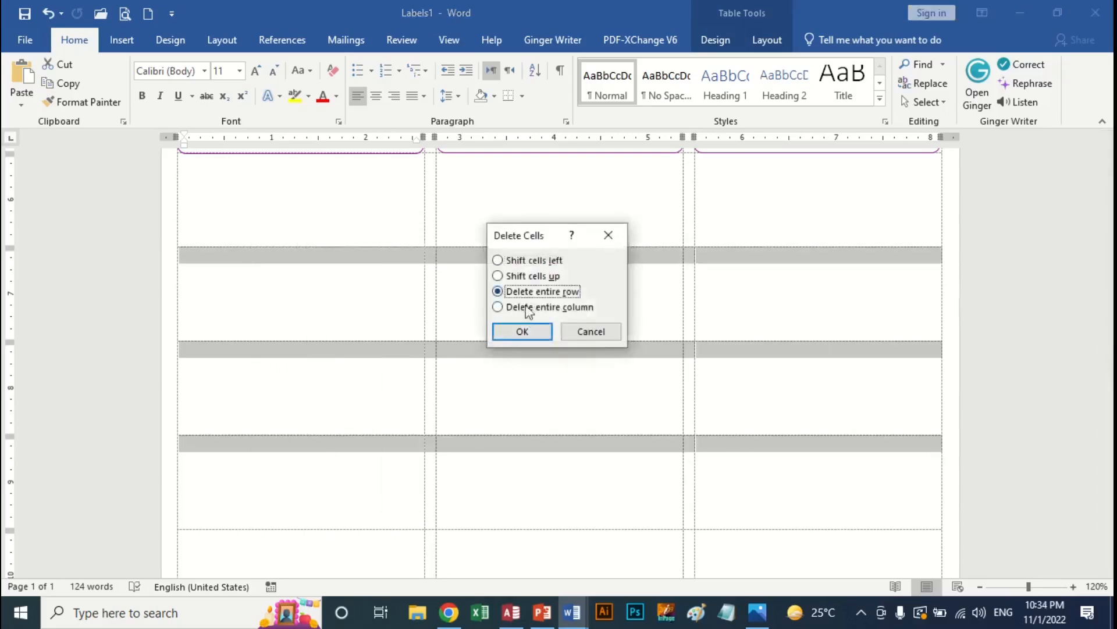
click(523, 332)
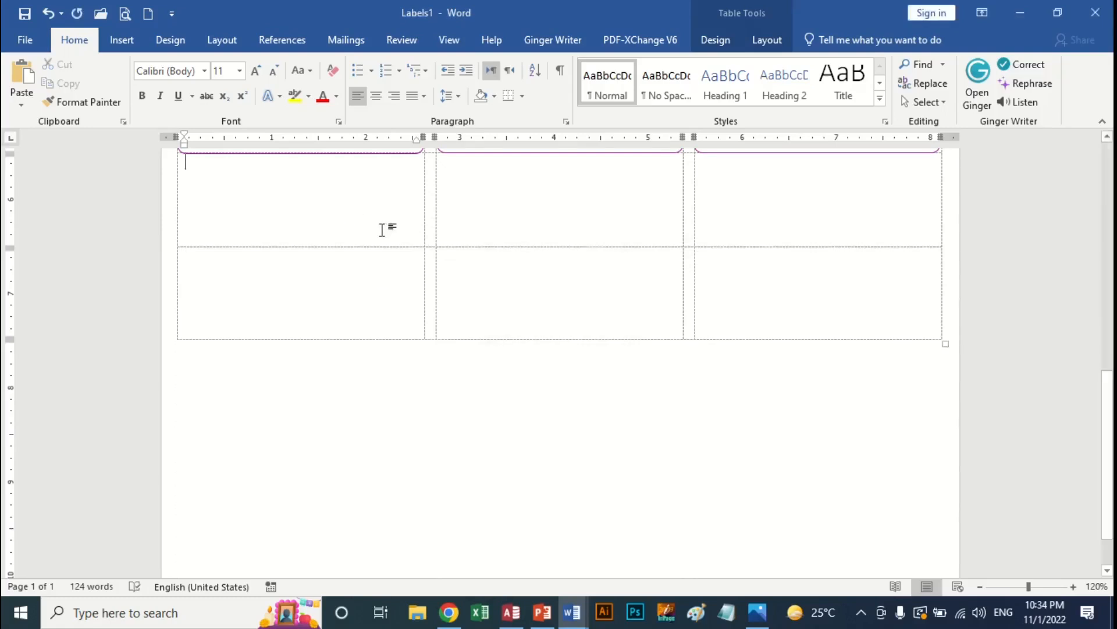
- Try deleting the empty row directly below the last filled labels as an entire row, and undo that deletion
drag(349, 219, 574, 292)
click(755, 314)
right_click(735, 220)
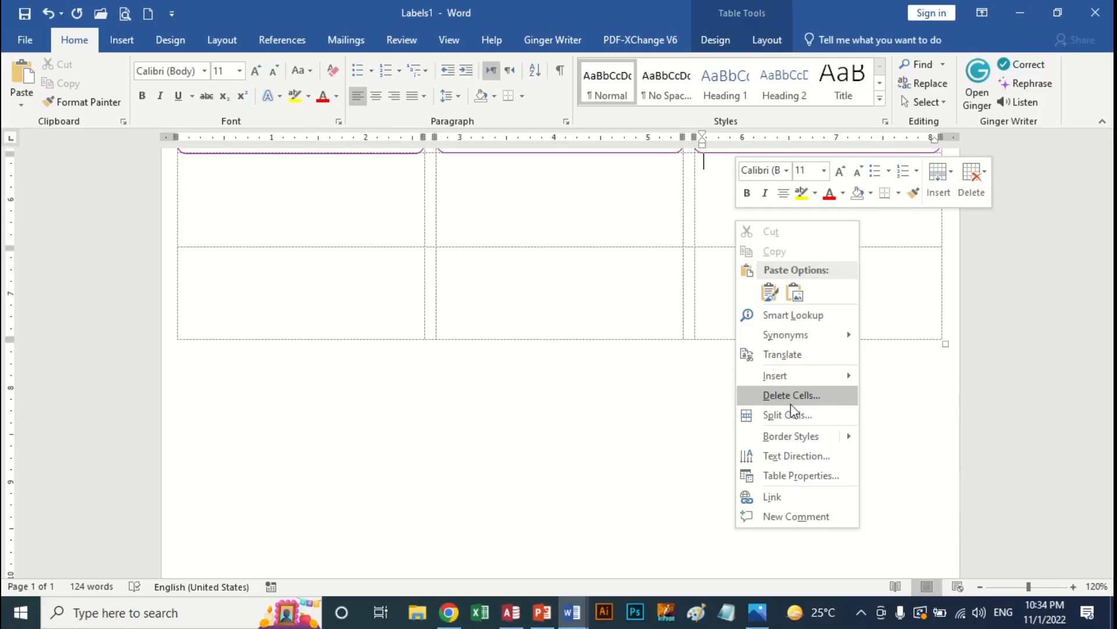
click(787, 398)
click(531, 291)
click(527, 331)
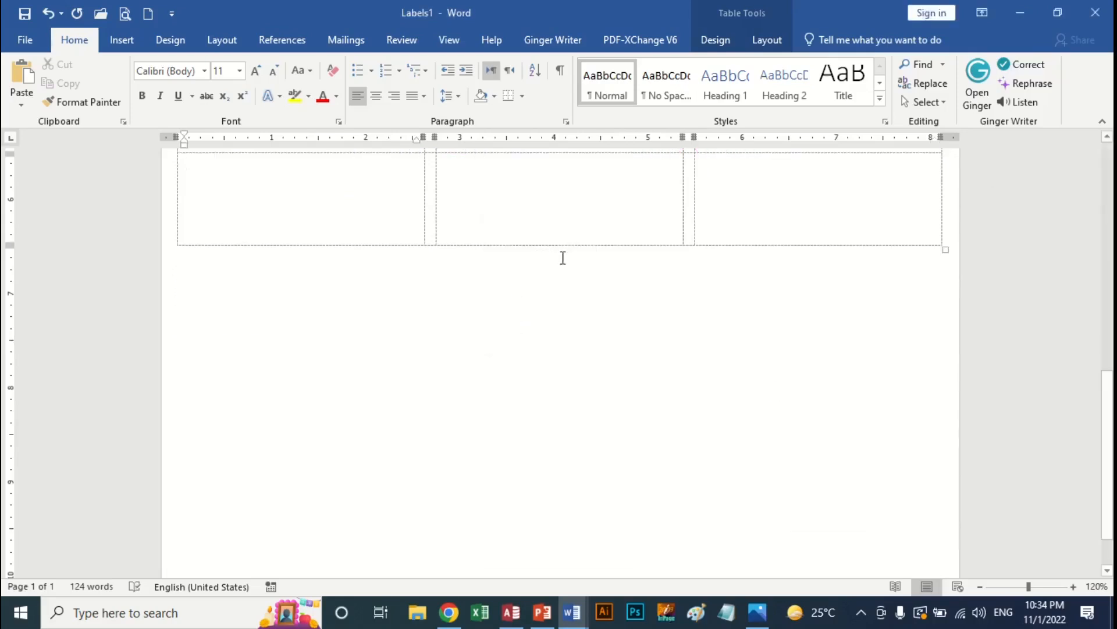
scroll(563, 257, up, 5)
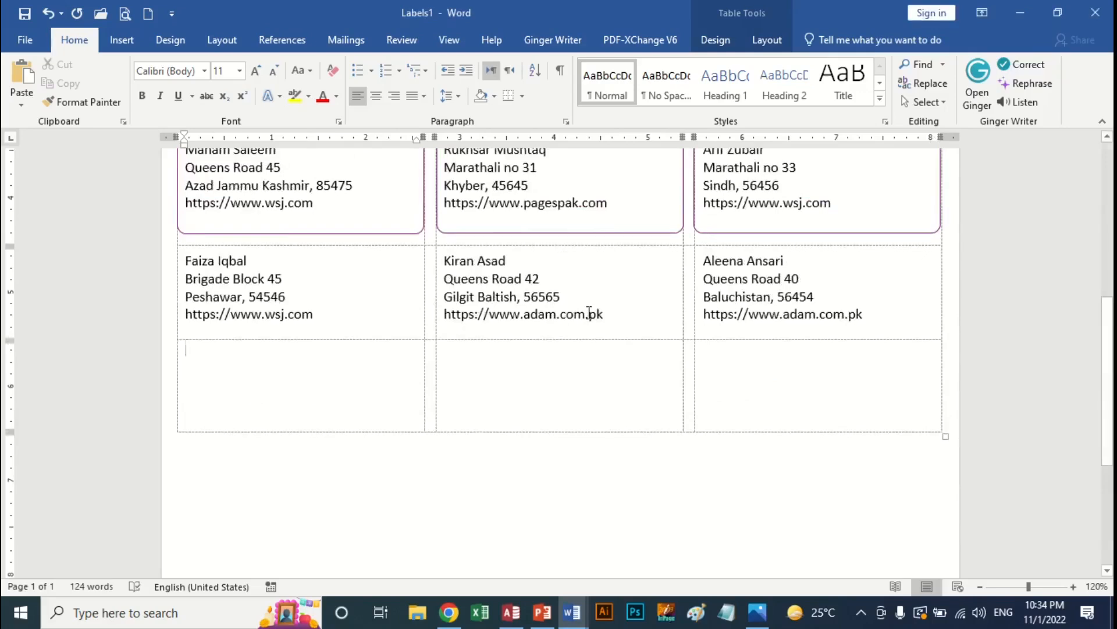
key(ctrl+z)
- Increase the fifth label row's height slightly to leave extra space at its lower edge
click(482, 384)
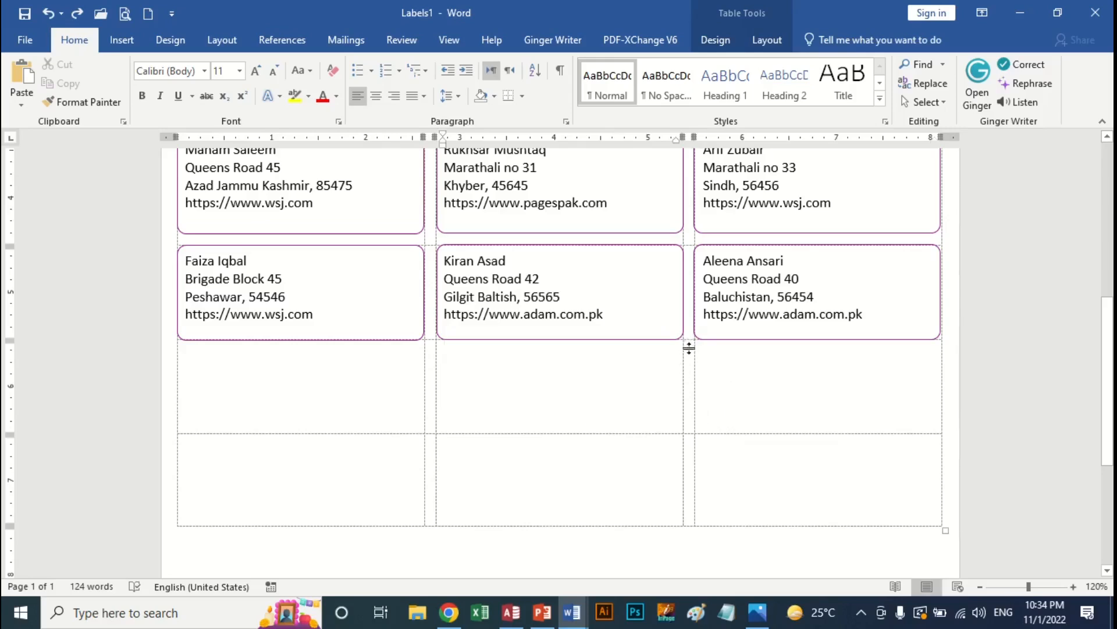
drag(689, 339, 689, 364)
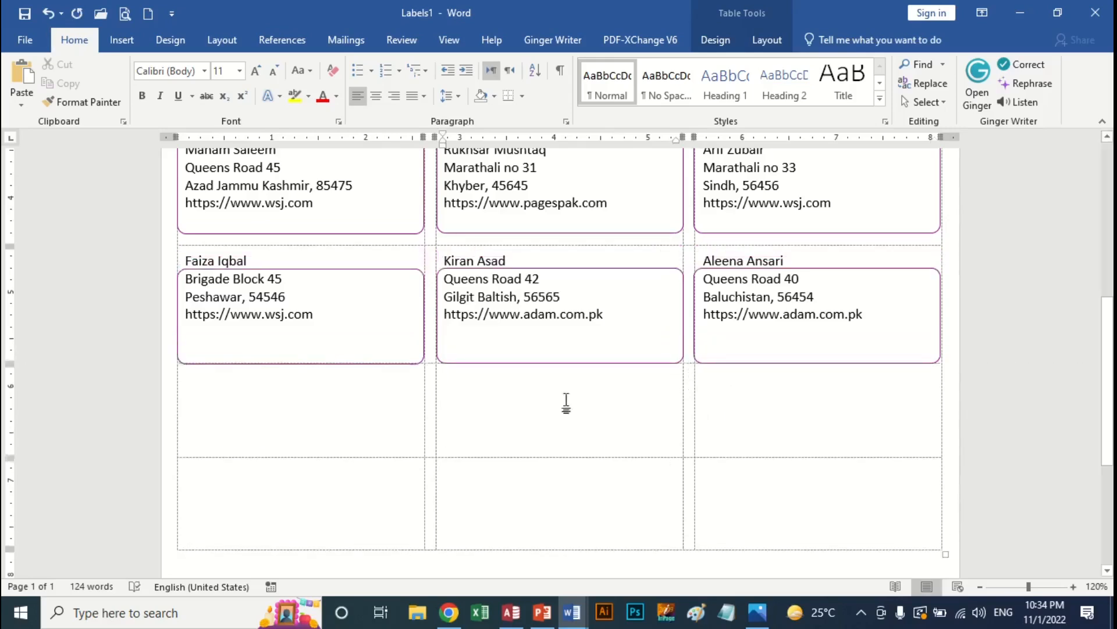
mouse_move(427, 362)
mouse_down()
mouse_move(427, 391)
mouse_move(440, 336)
mouse_move(427, 362)
mouse_up()
- Move the fifth row's three rounded outlines up together until they frame that row's label text again
click(403, 271)
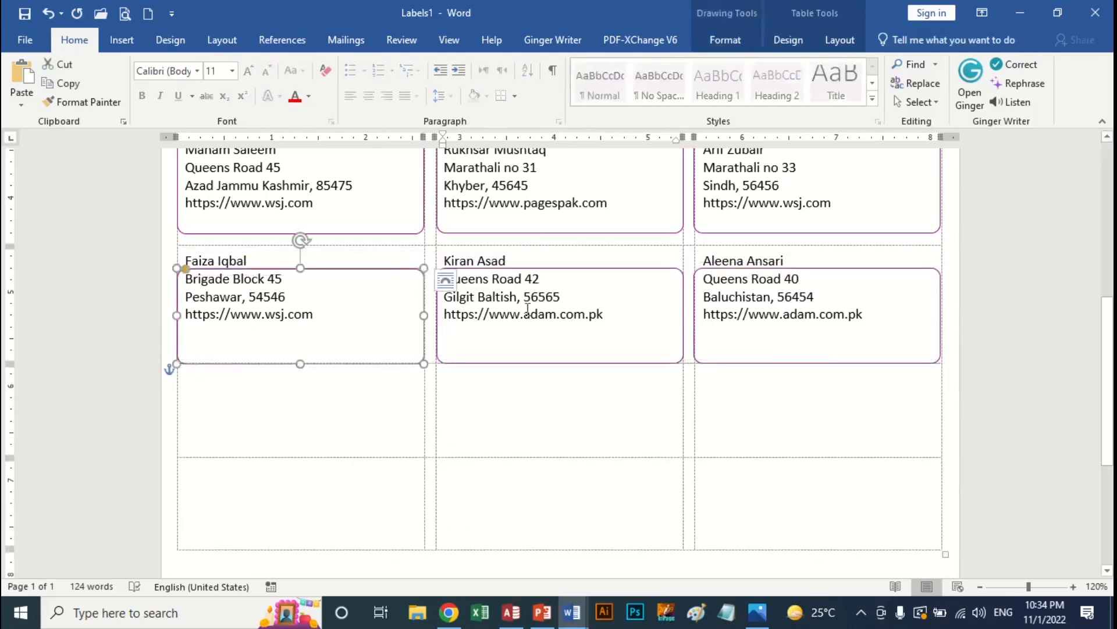
shift+click(616, 277)
shift+click(830, 272)
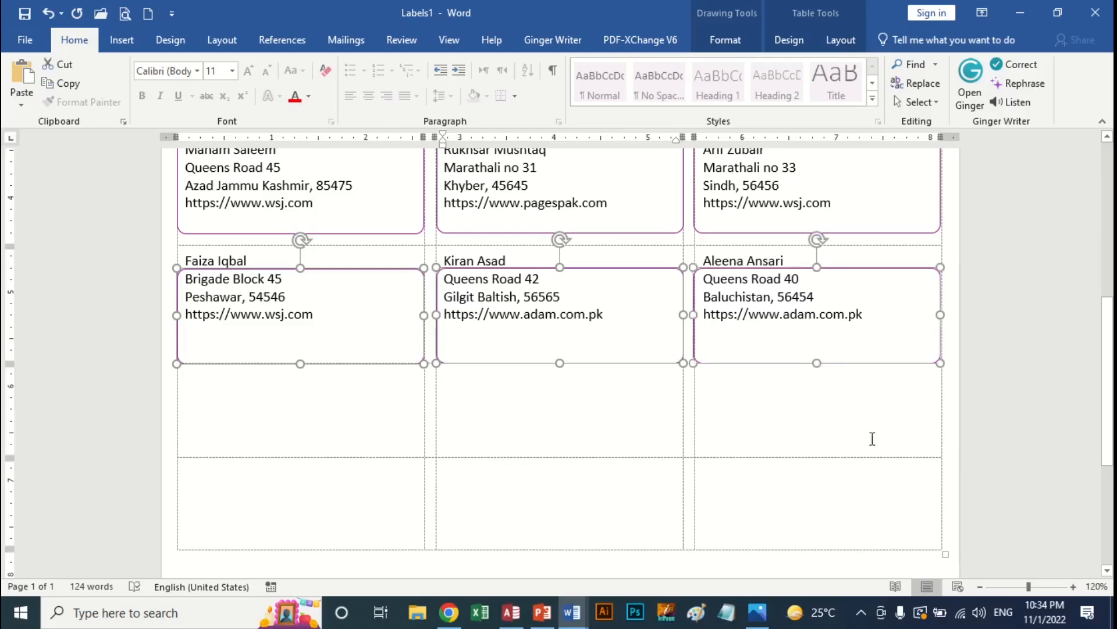
key(Up)
key(Up)
key(Up)
key(Up)
key(Up)
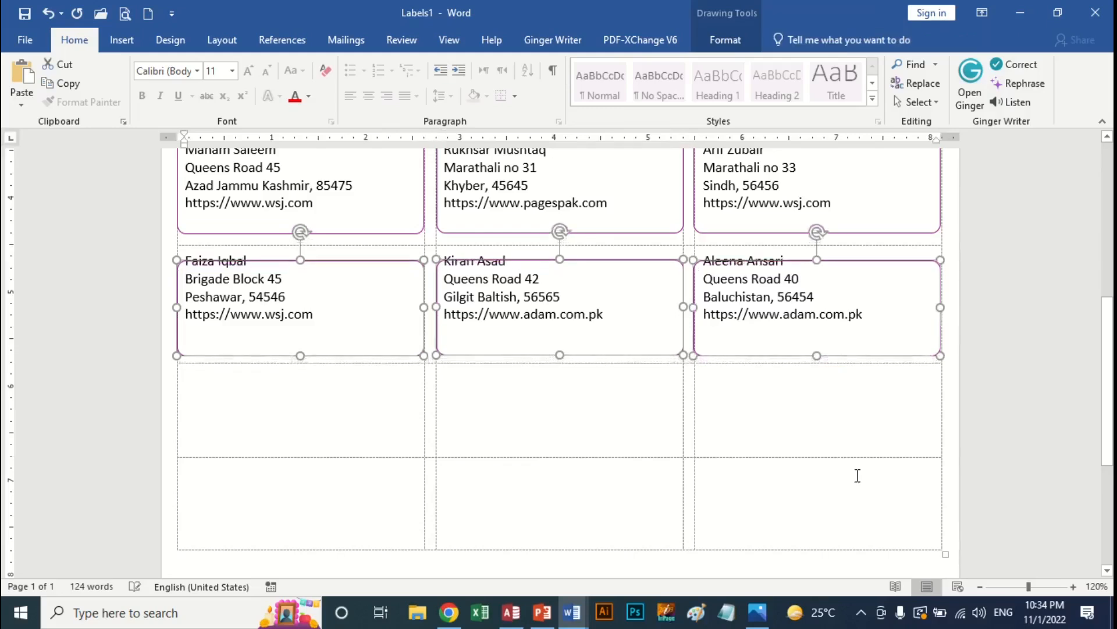
key(Up)
key(Up)
key(Up)
key(Up)
key(Up)
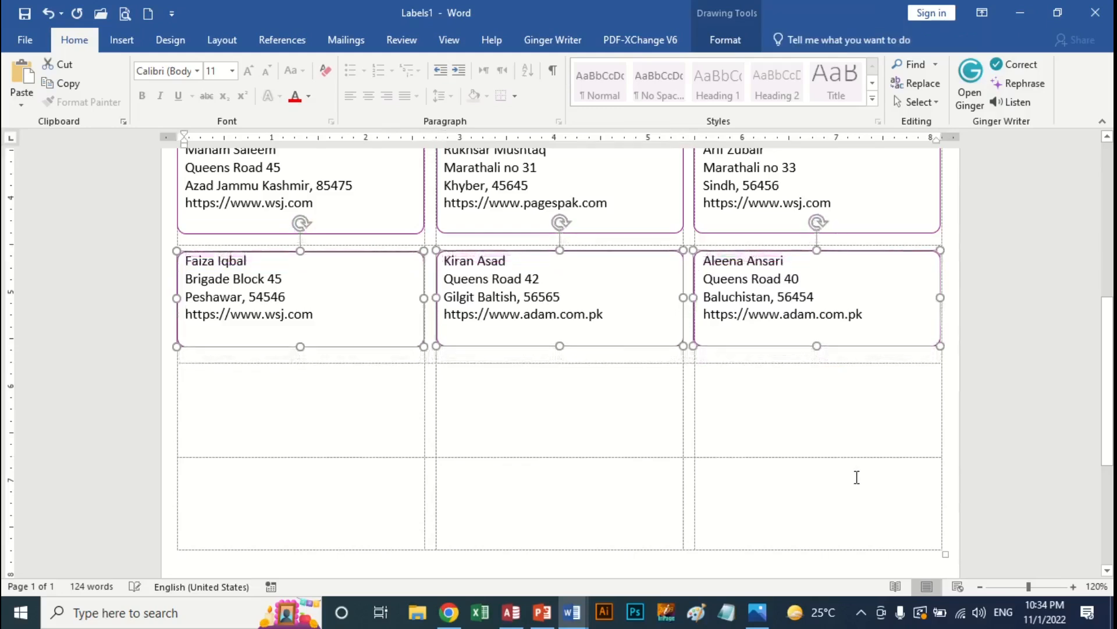
key(Up)
key(Up)
key(Up)
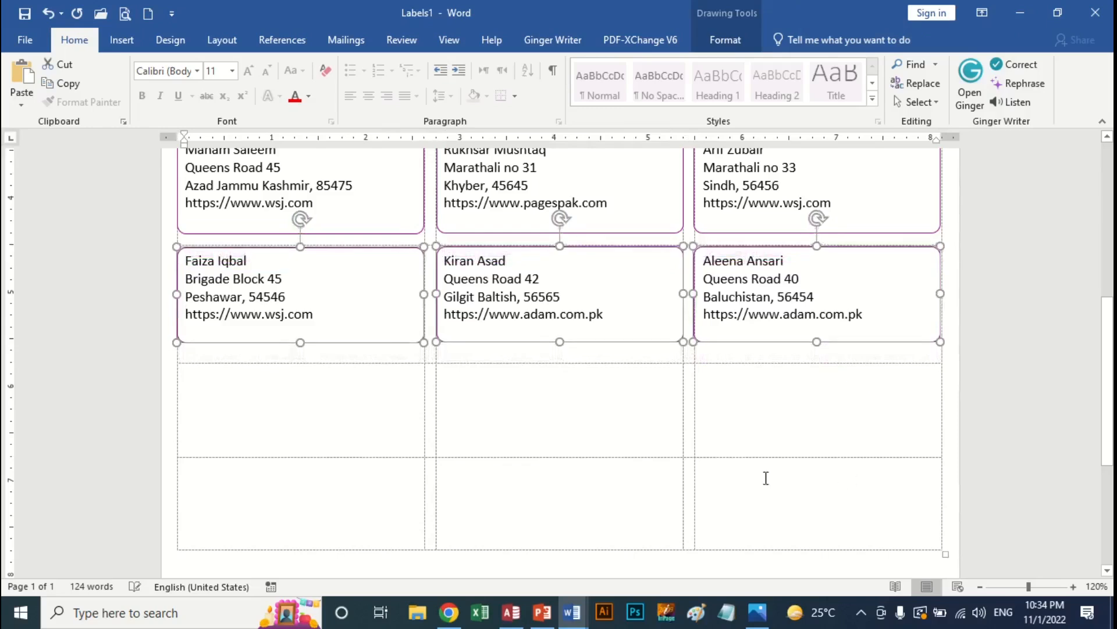
- Delete the two remaining empty rows below the fifth label row
click(644, 381)
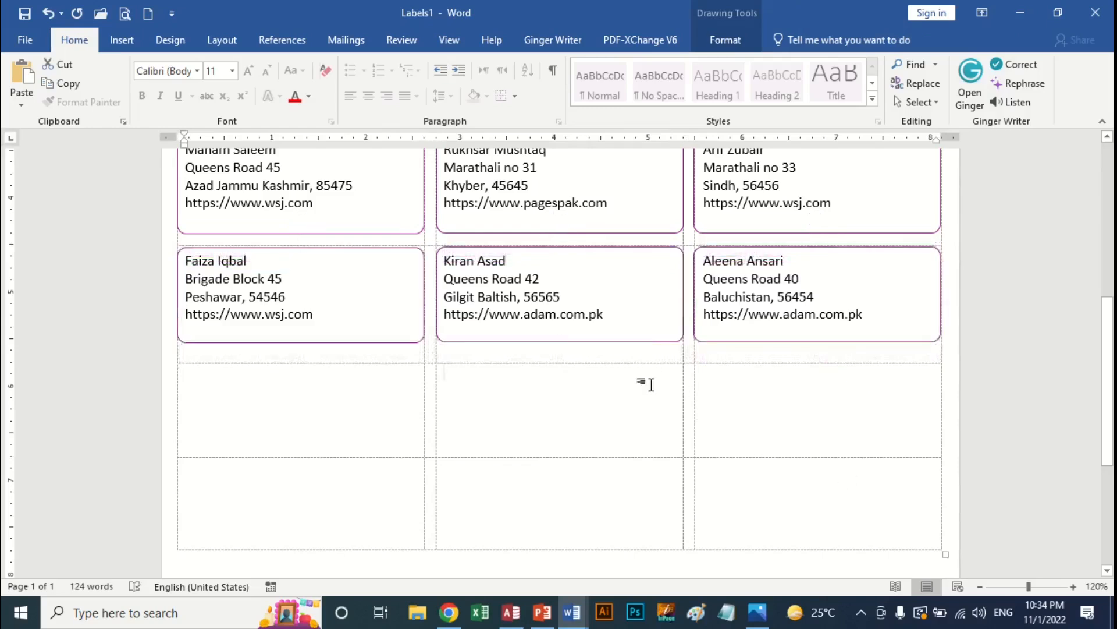
right_click(617, 413)
click(707, 283)
click(577, 293)
click(517, 333)
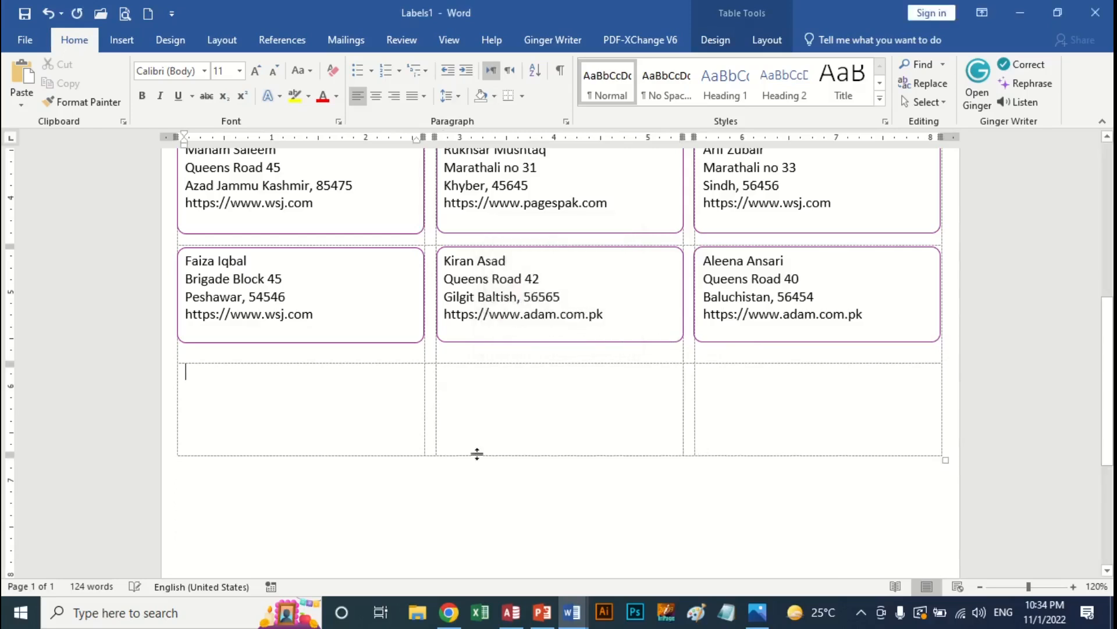
right_click(386, 413)
click(469, 279)
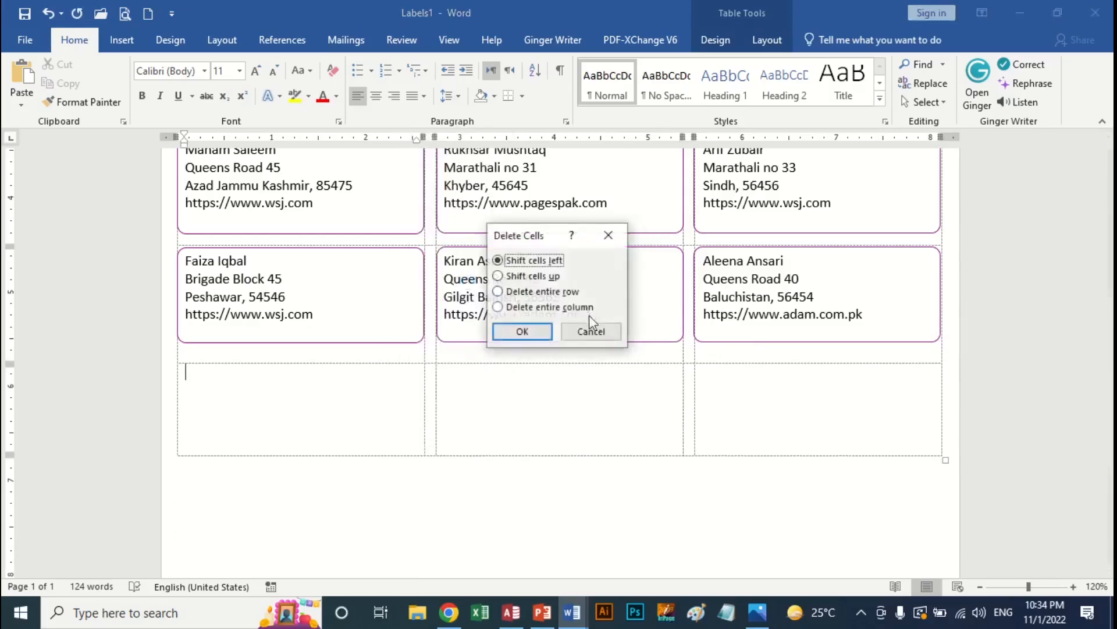
click(544, 291)
click(536, 333)
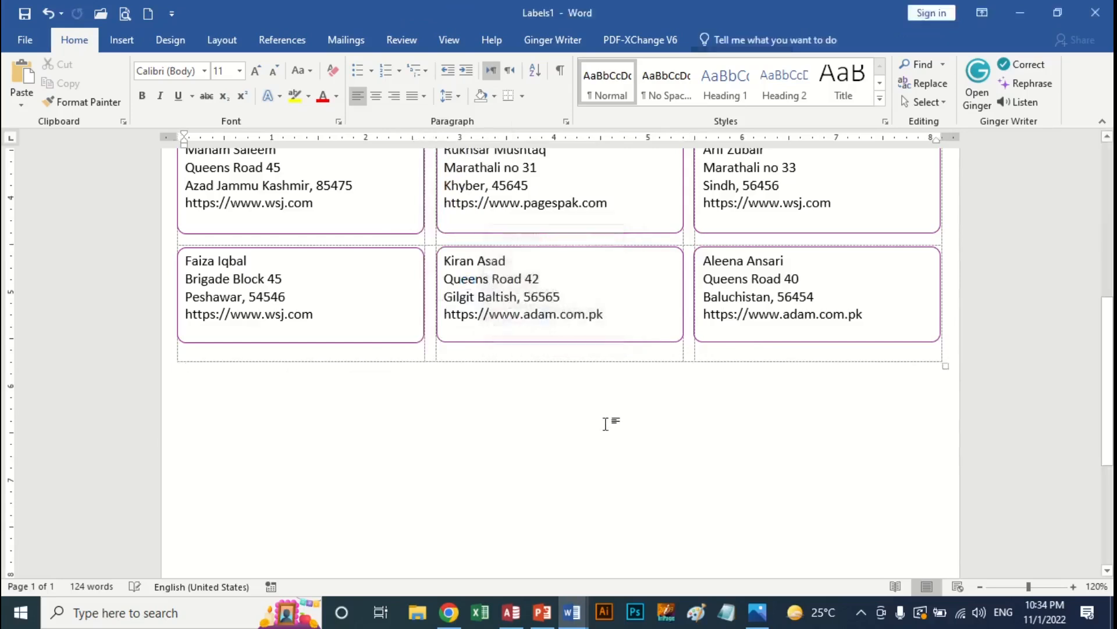
- Hide the gridlines of the label table
scroll(836, 450, up, 10)
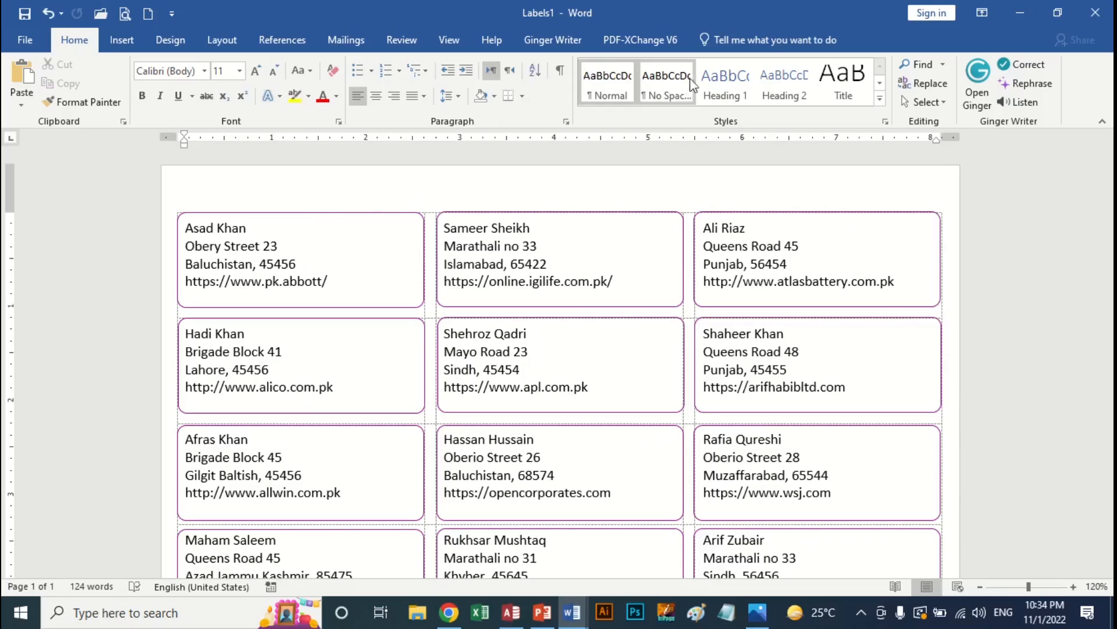
click(605, 319)
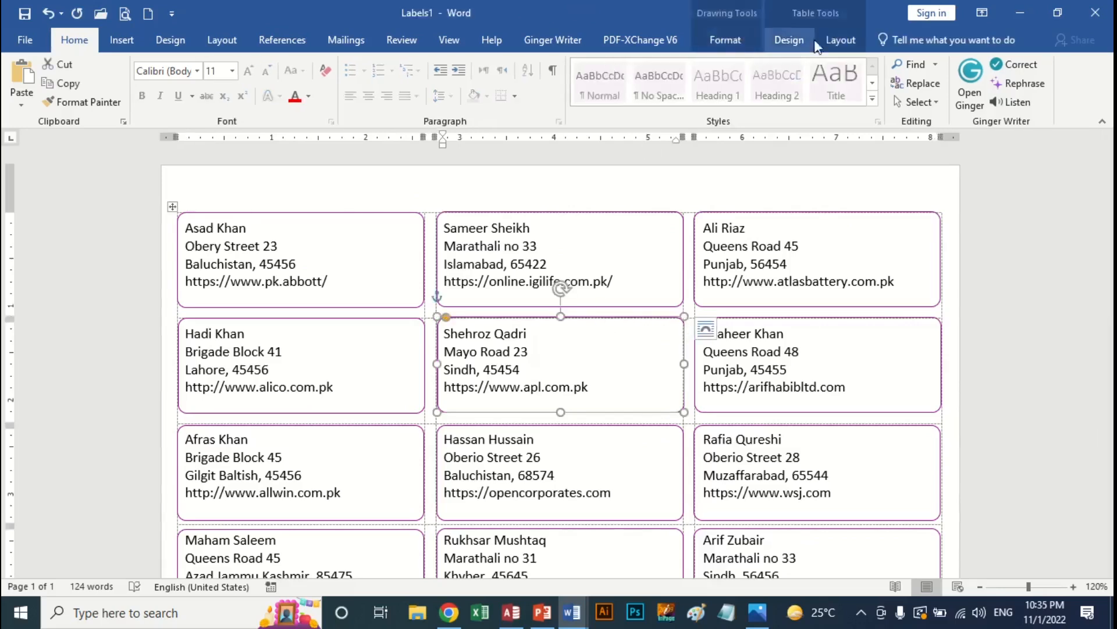
click(838, 40)
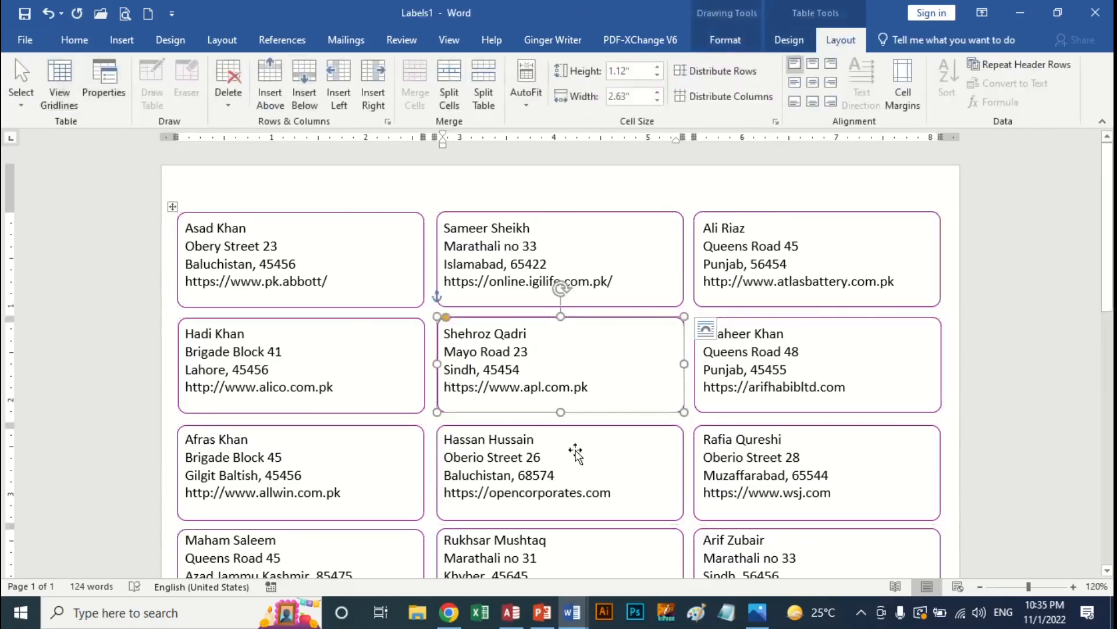
click(891, 393)
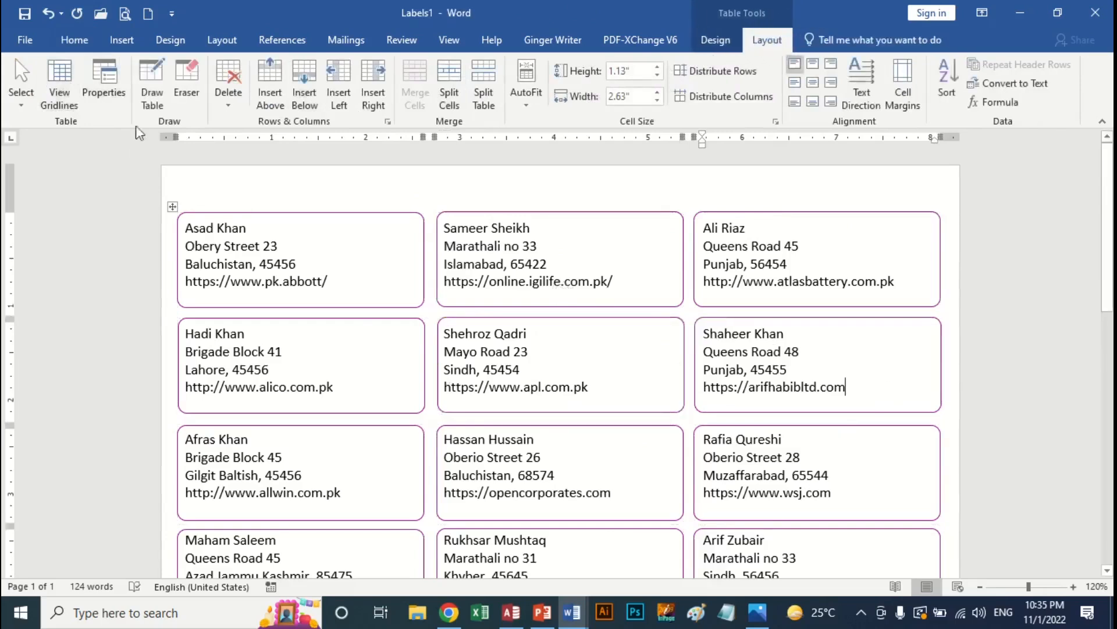
- Start inserting a picture and browse from the Desktop shortcut Topics-Material-2022 to its Flat Icons folder
click(122, 42)
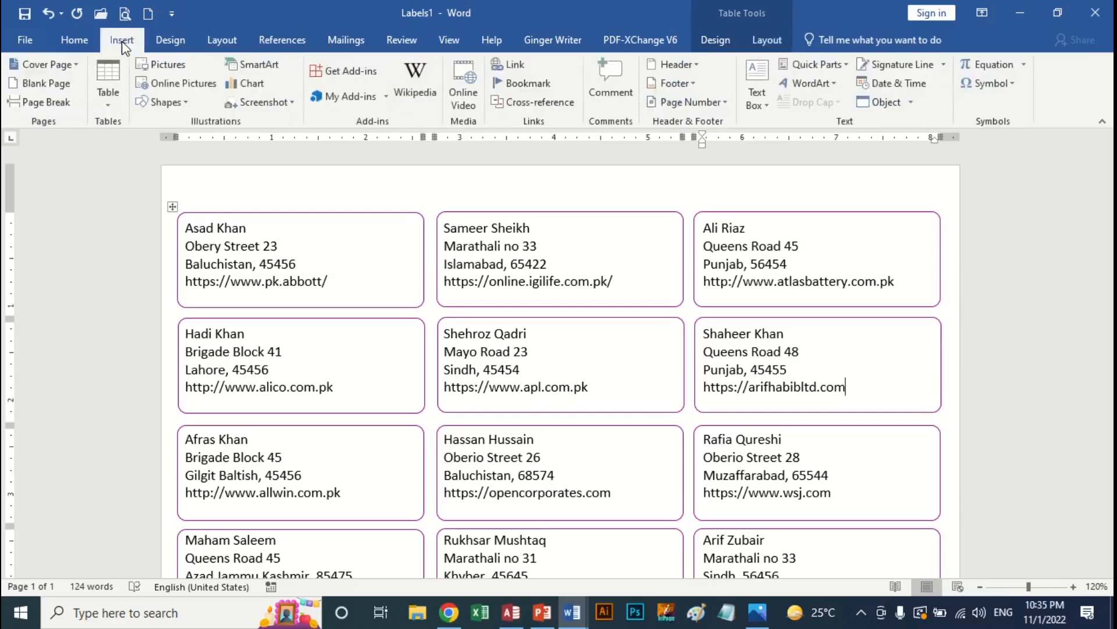
click(152, 65)
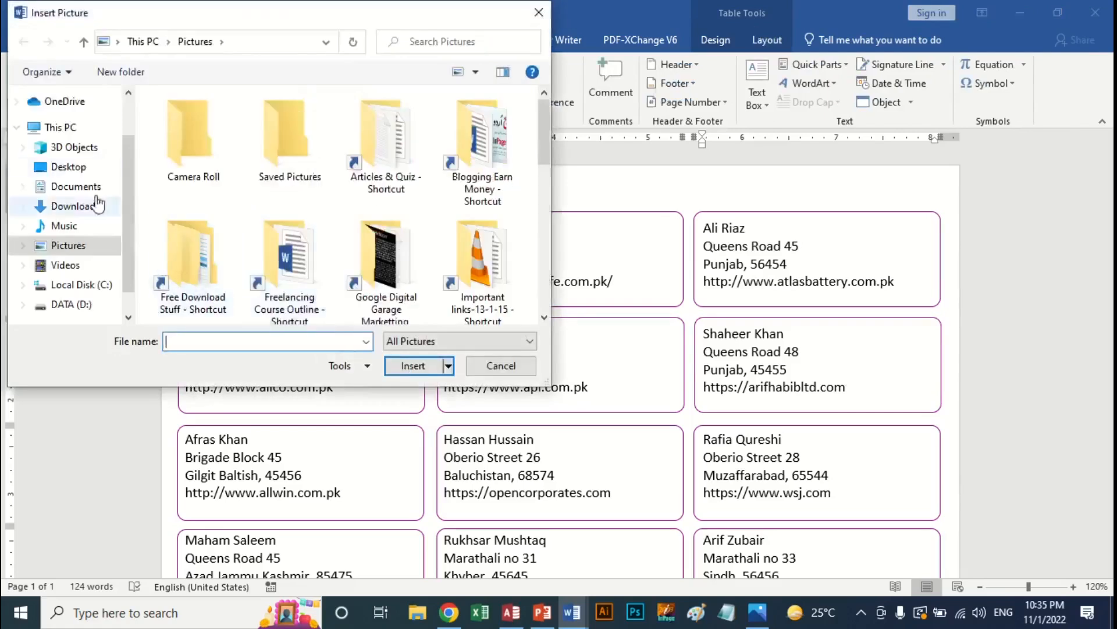
click(68, 167)
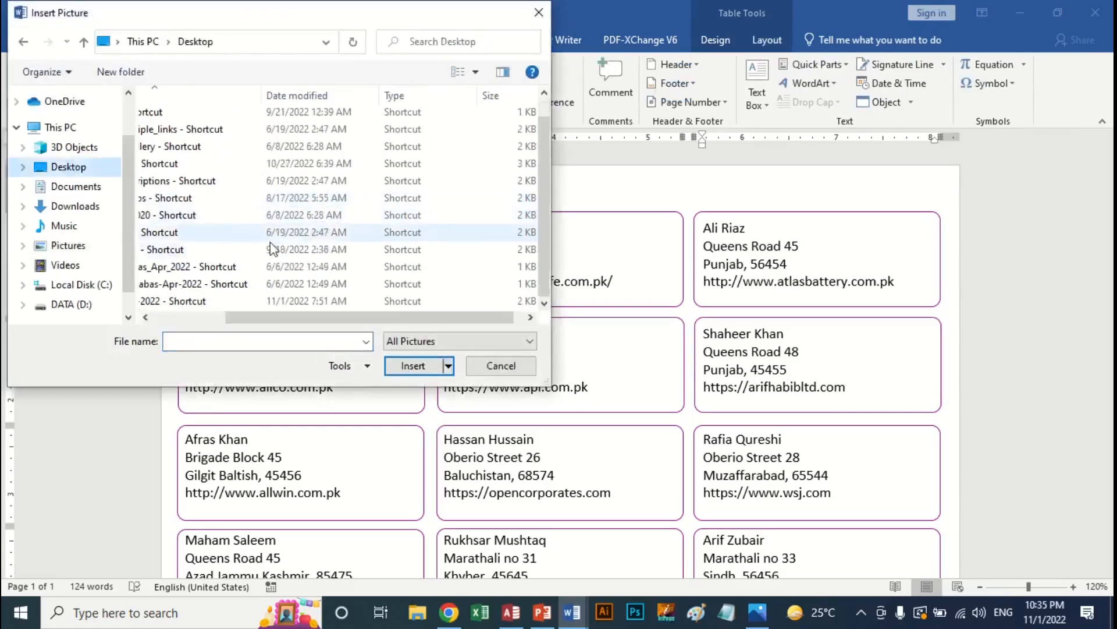
drag(270, 318, 197, 317)
double_click(180, 302)
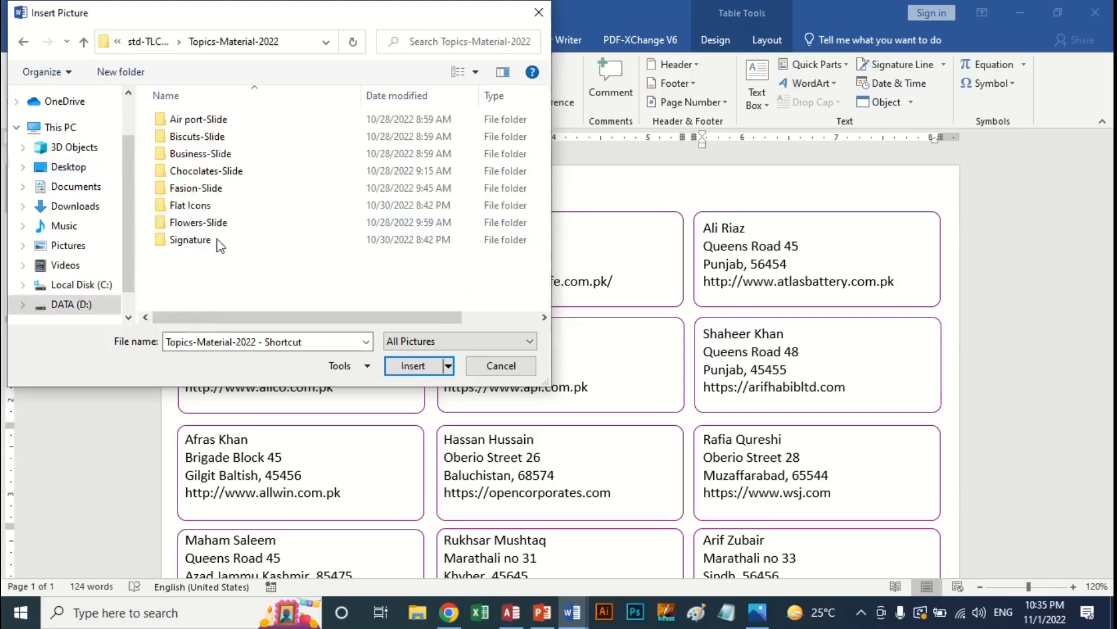
click(201, 210)
double_click(200, 213)
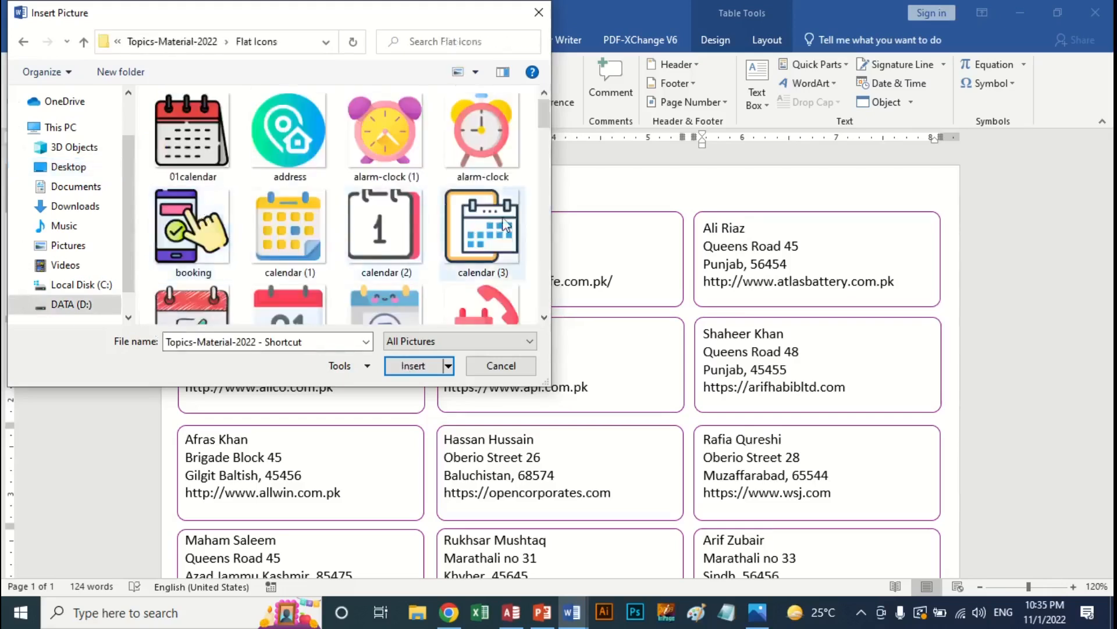
- Look through the Flat Icons folder and insert the red location pin picture home-address (4) into the label sheet
scroll(503, 220, down, 3)
scroll(505, 224, down, 2)
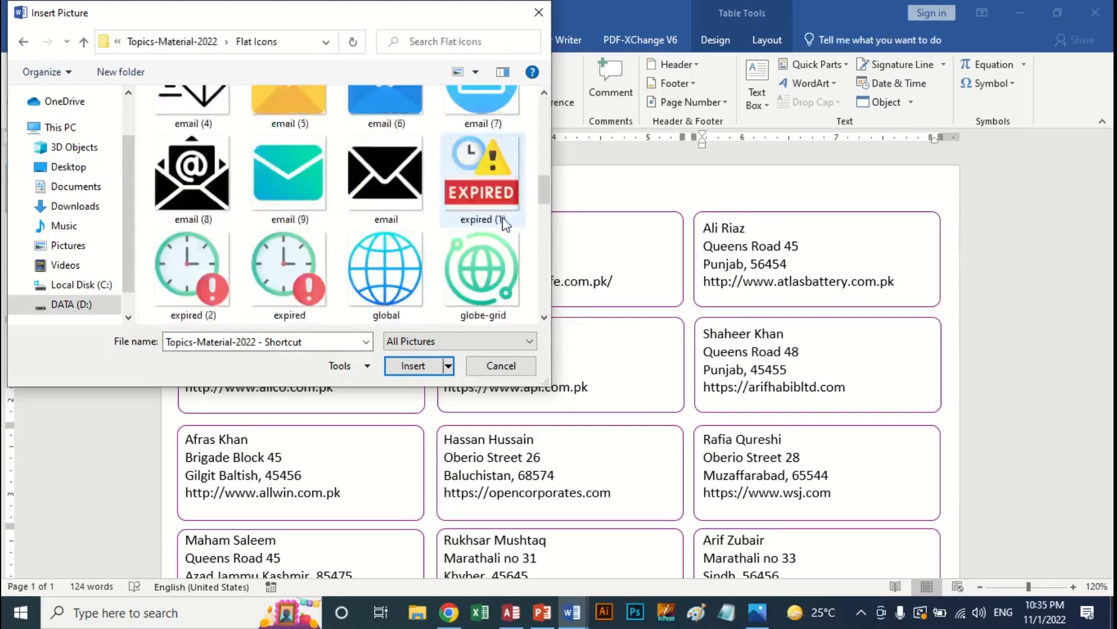
scroll(505, 224, down, 3)
scroll(505, 224, up, 3)
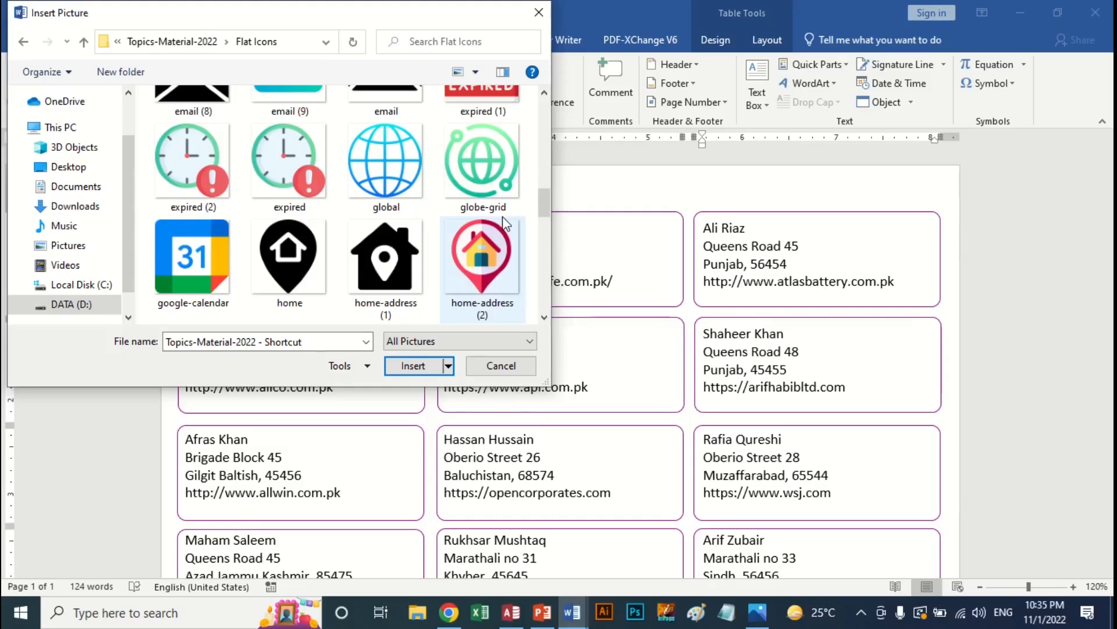
scroll(504, 220, down, 3)
scroll(504, 220, down, 3)
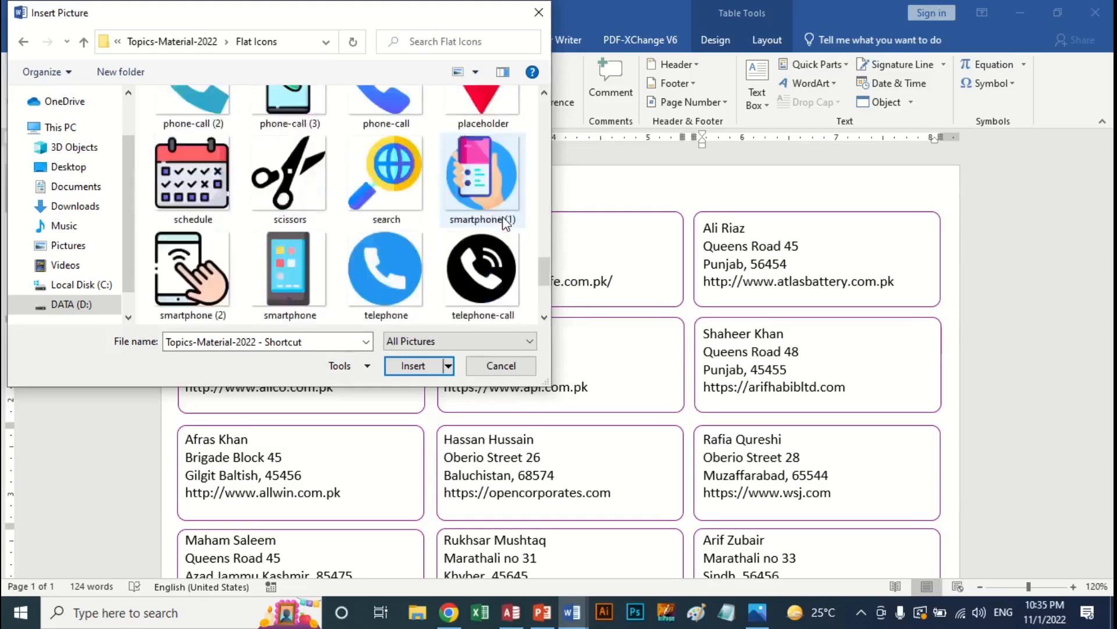
scroll(504, 222, down, 3)
scroll(504, 221, up, 4)
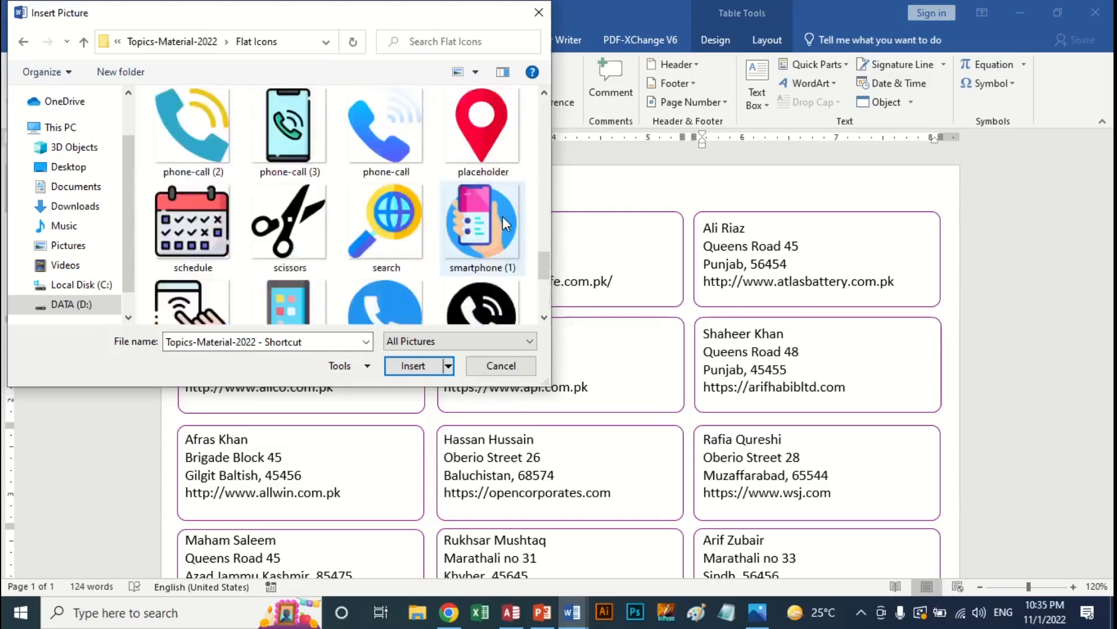
scroll(504, 223, up, 3)
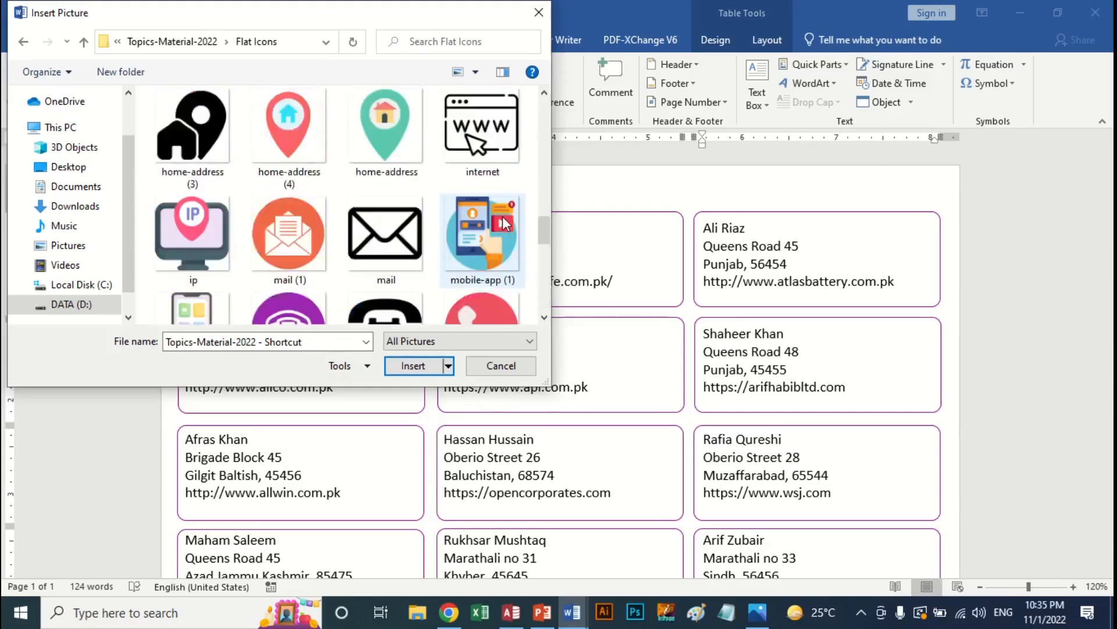
double_click(289, 125)
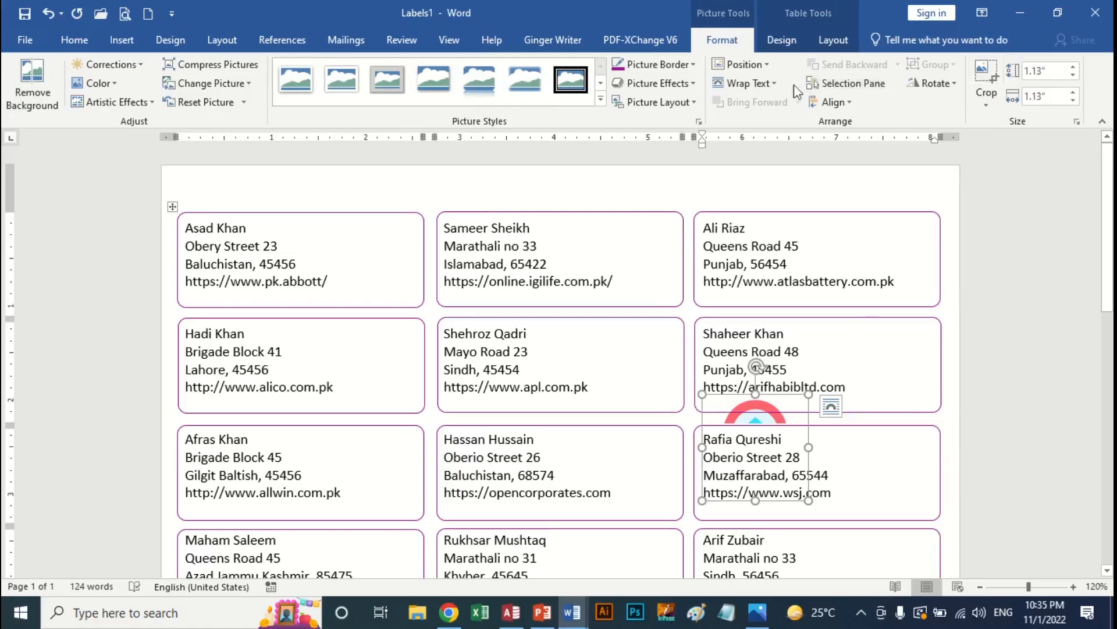
- Set the inserted pin picture's text wrapping to In Front of Text and its height to 0.5"
click(763, 90)
click(751, 222)
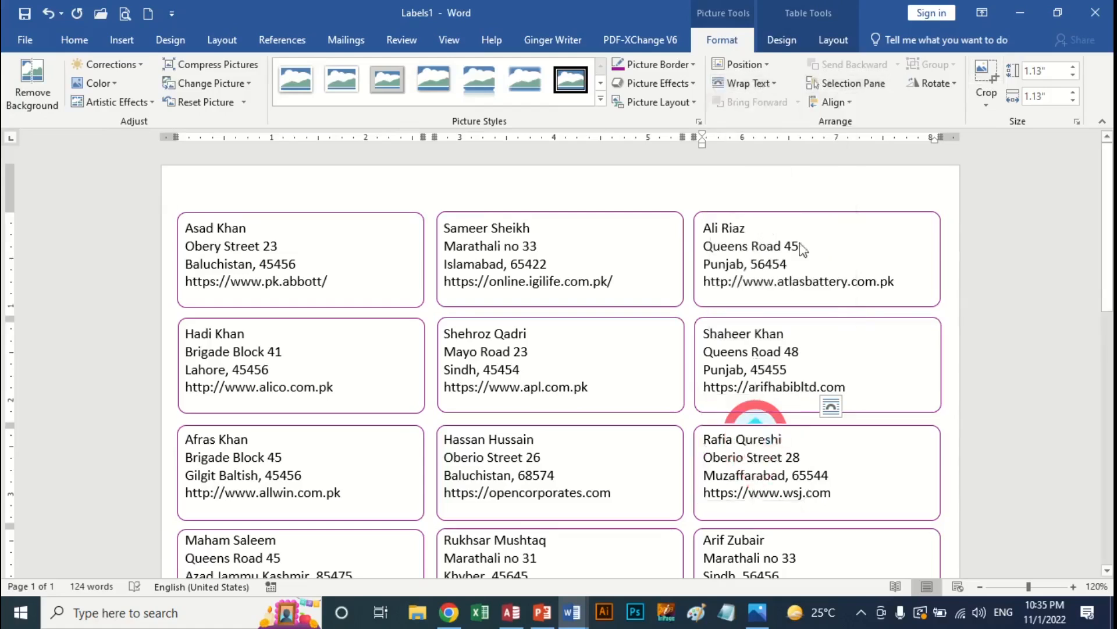
click(1053, 71)
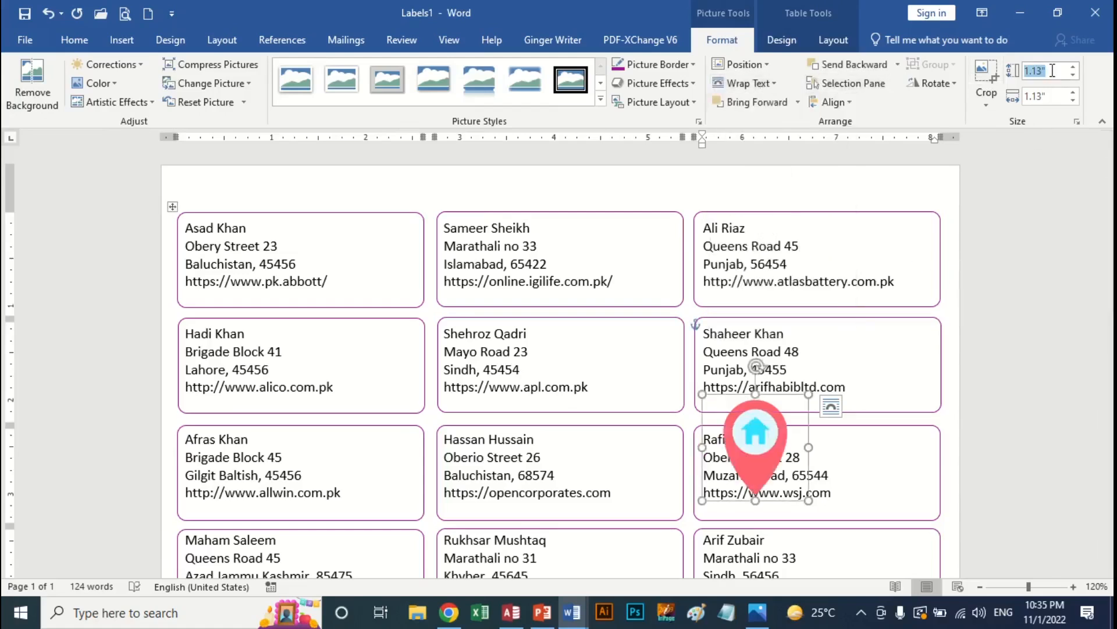
text(0.5)
key(Return)
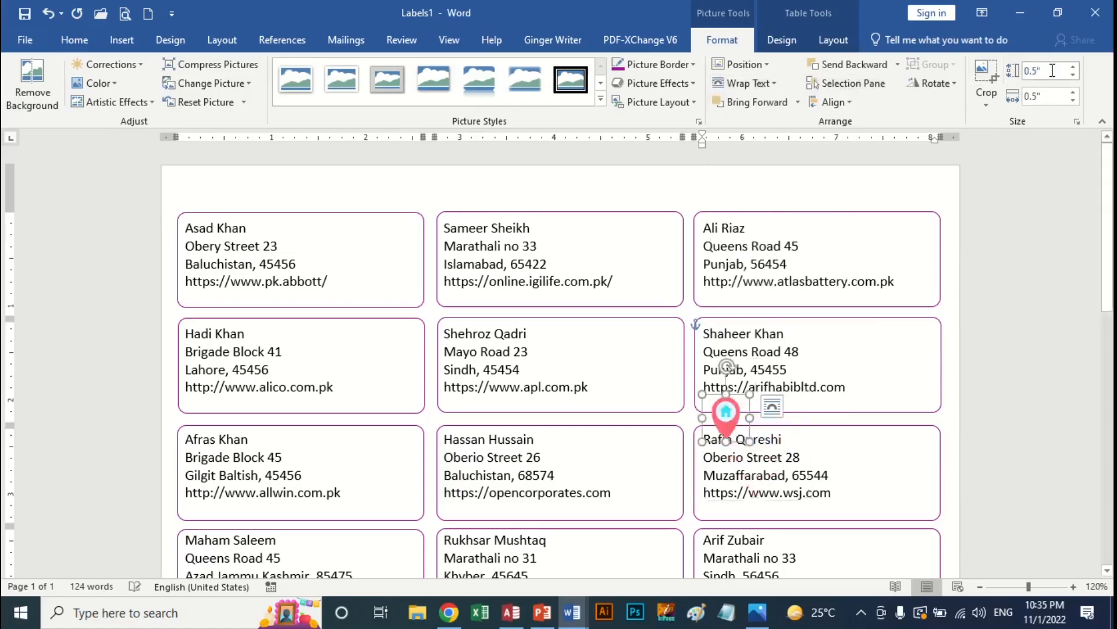
- Place the pin in the upper right corner of the first label, reduce it to 0.39", and check the reference picture
drag(731, 416, 404, 252)
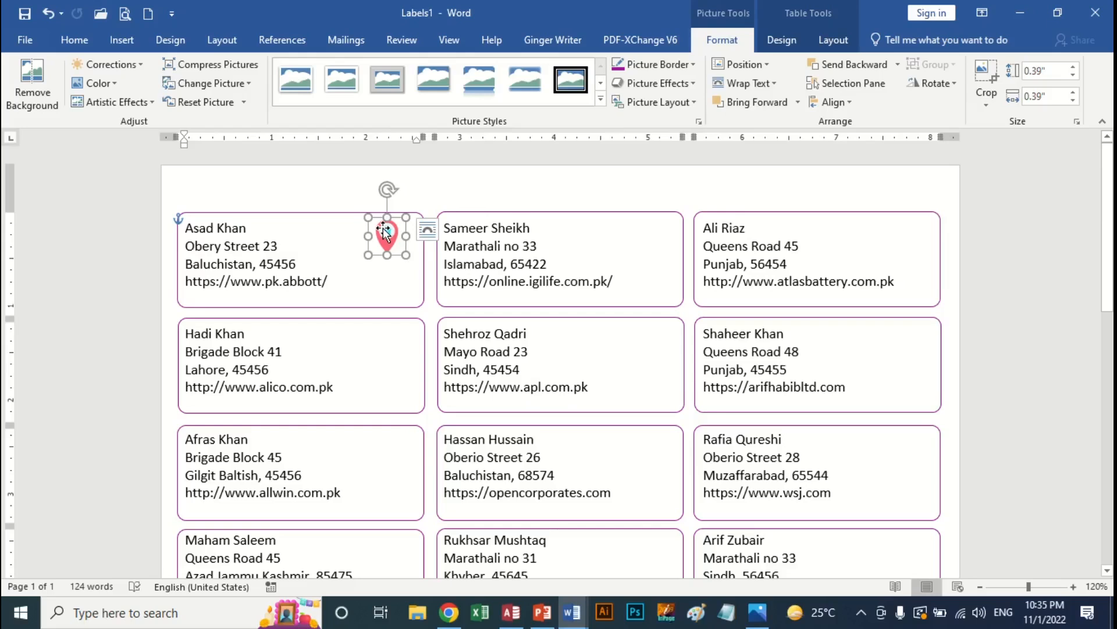
click(758, 614)
click(759, 614)
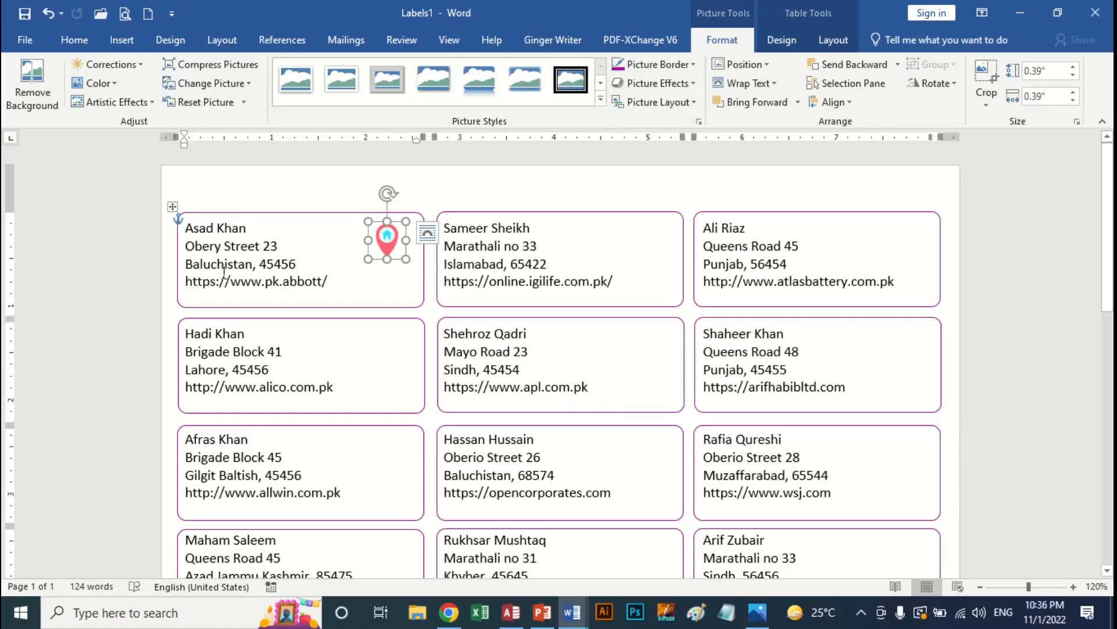
- Copy the pin icon into the upper right corners of the first row's second and third labels
key(ctrl+v)
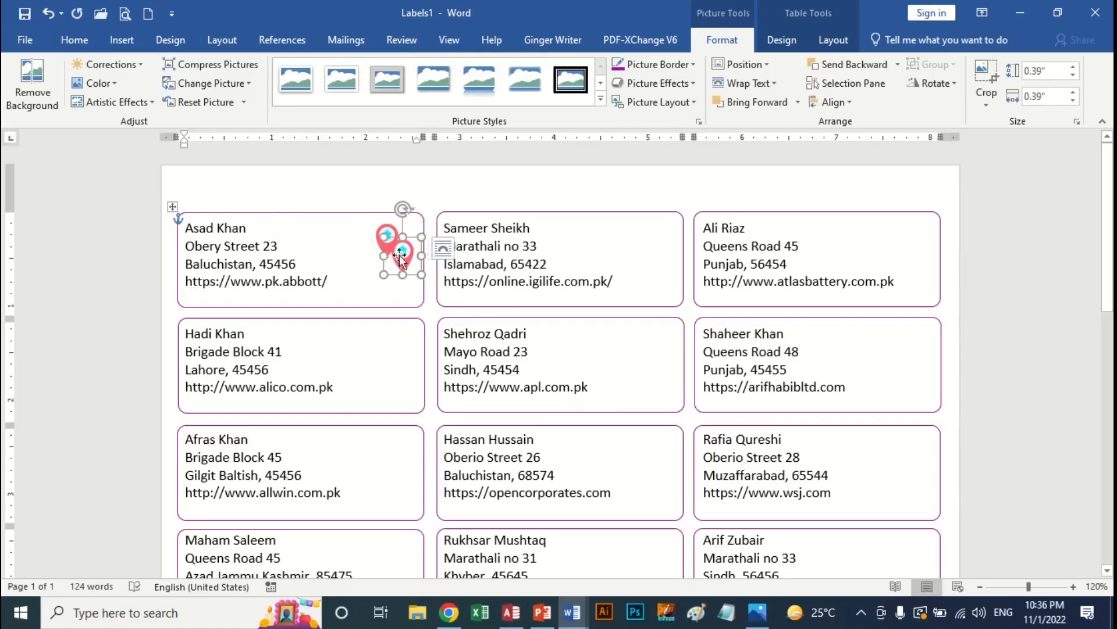
drag(429, 254, 918, 240)
key(ctrl+v)
- Select the first row's three pin icons together and copy them into the second and third label rows
ctrl+click(652, 238)
ctrl+click(390, 245)
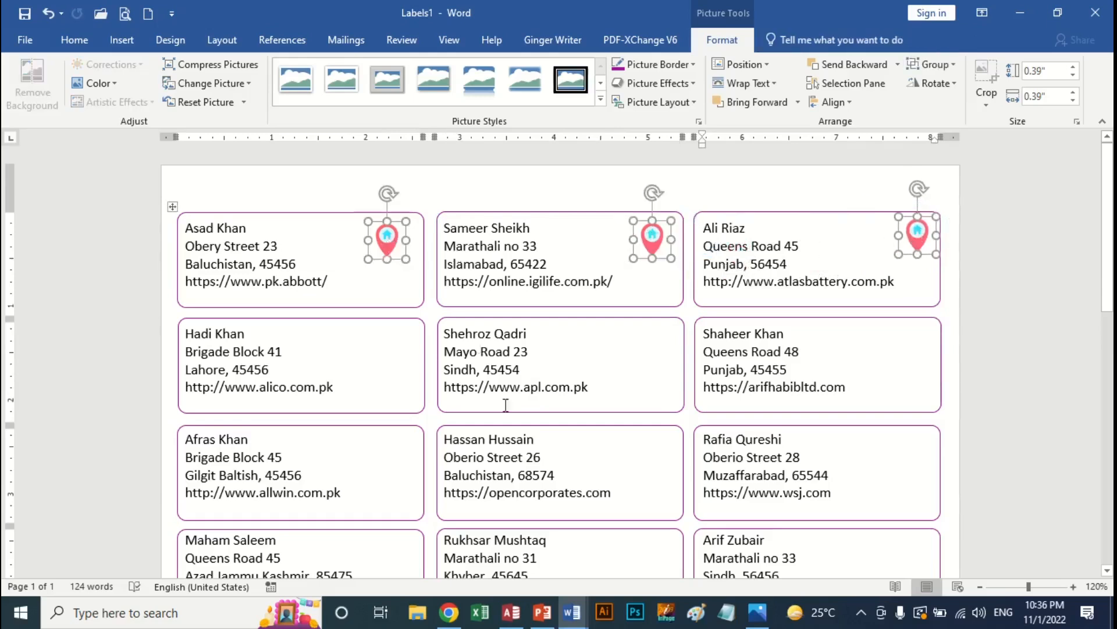
drag(389, 256, 381, 457)
key(ctrl+d)
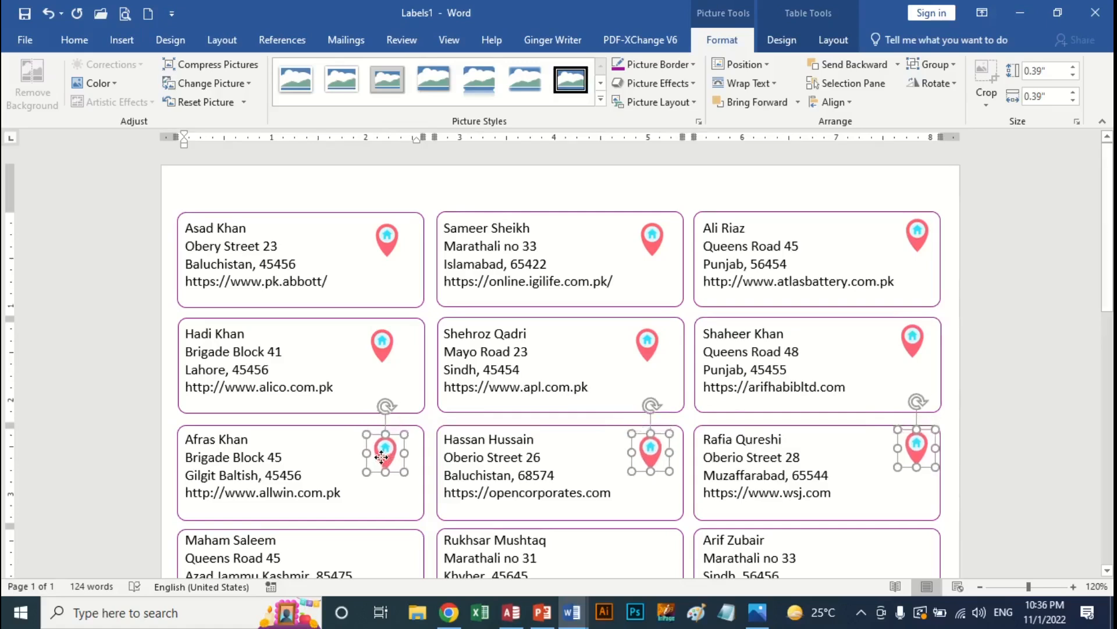
- Duplicate the set of three pin icons into the fourth and fifth label rows
key(ctrl+d)
scroll(604, 561, down, 2)
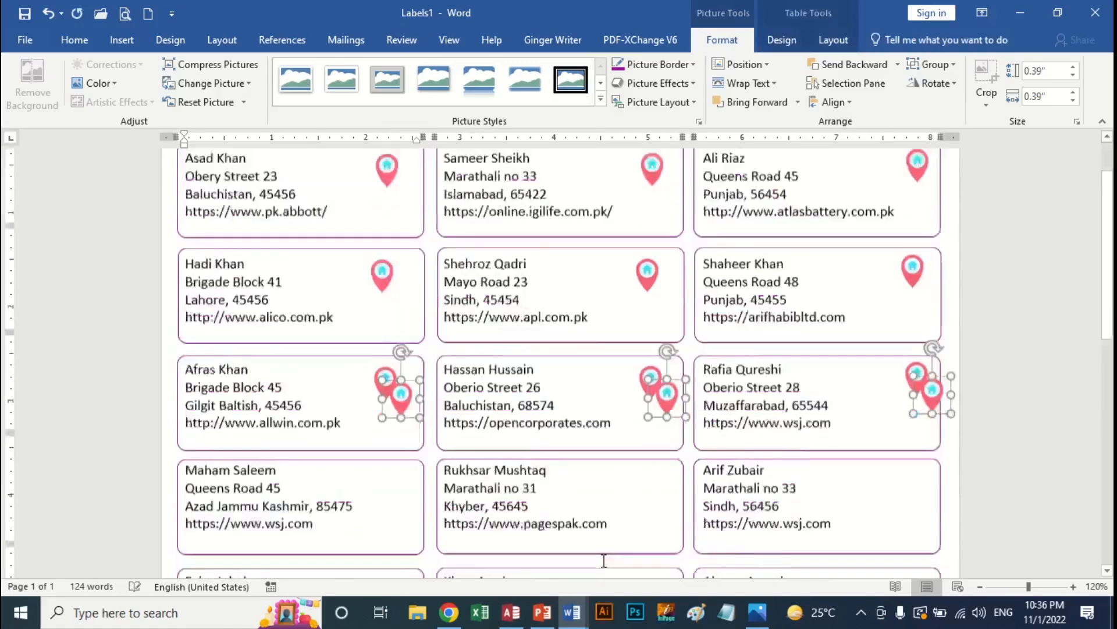
scroll(604, 561, down, 2)
drag(669, 338, 649, 422)
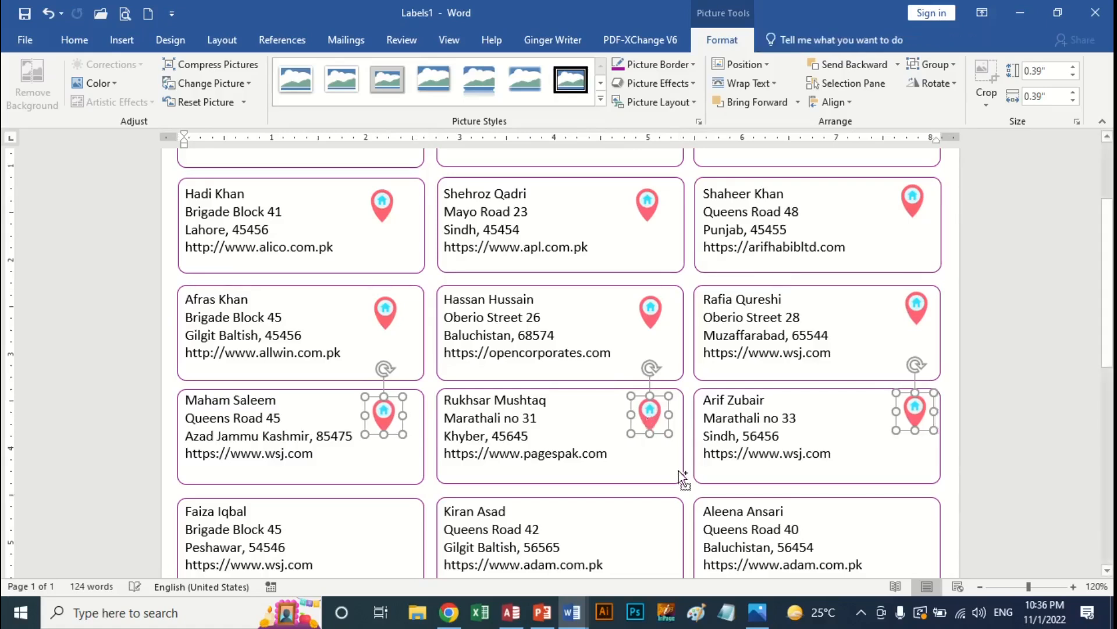
key(ctrl+d)
drag(663, 432, 645, 526)
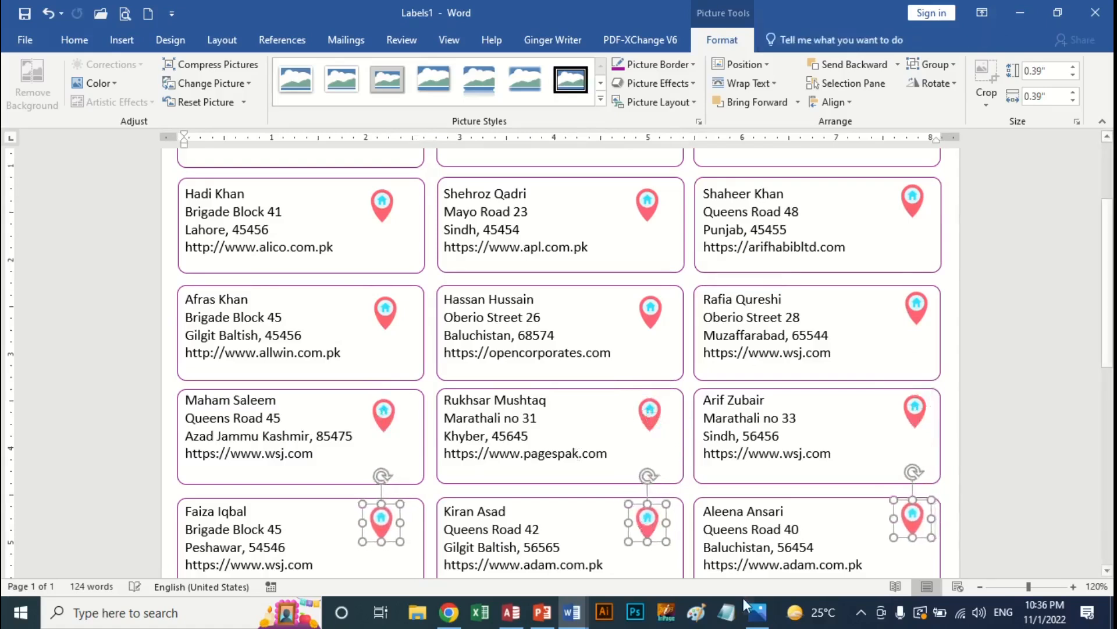
key(Escape)
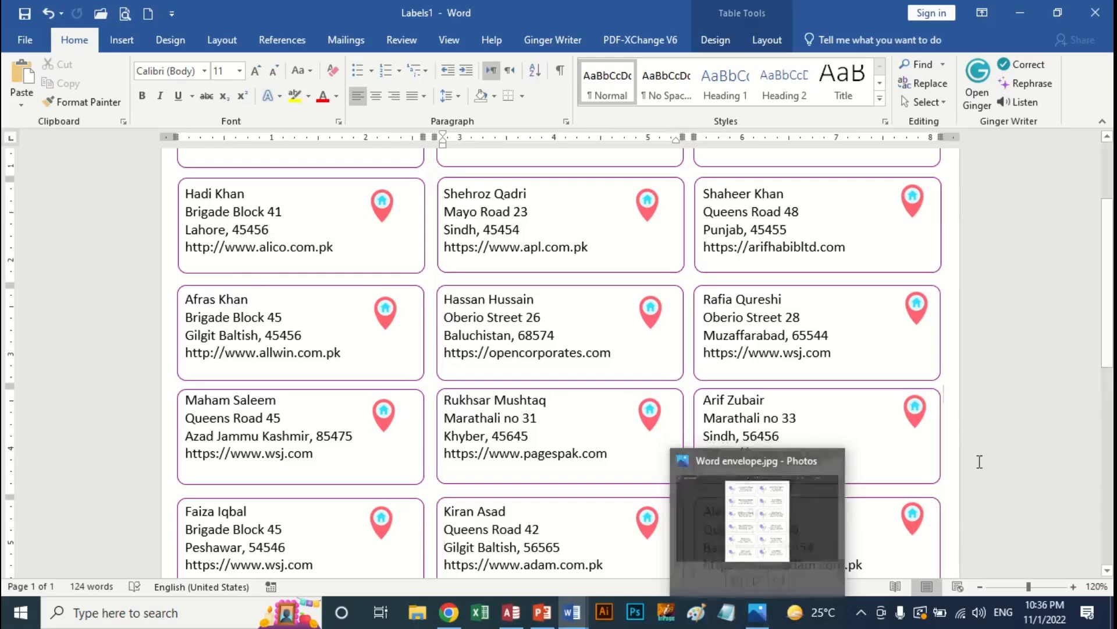
- Nudge the third column's pins in the fifth and fourth rows slightly down, and compare the sheet with the reference picture in Photos
click(918, 522)
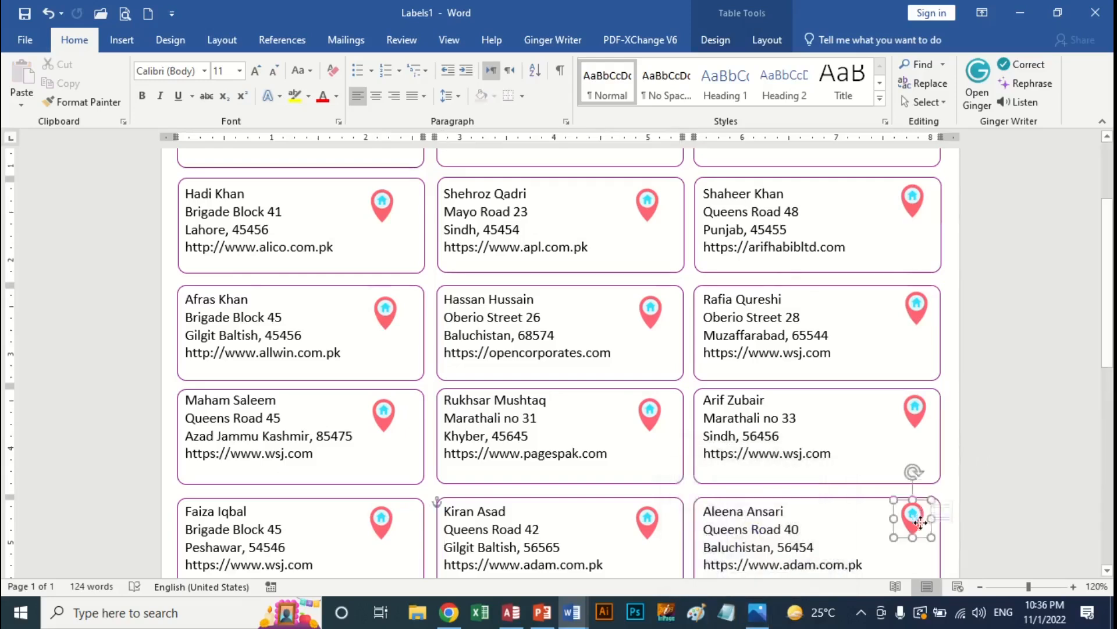
click(914, 417)
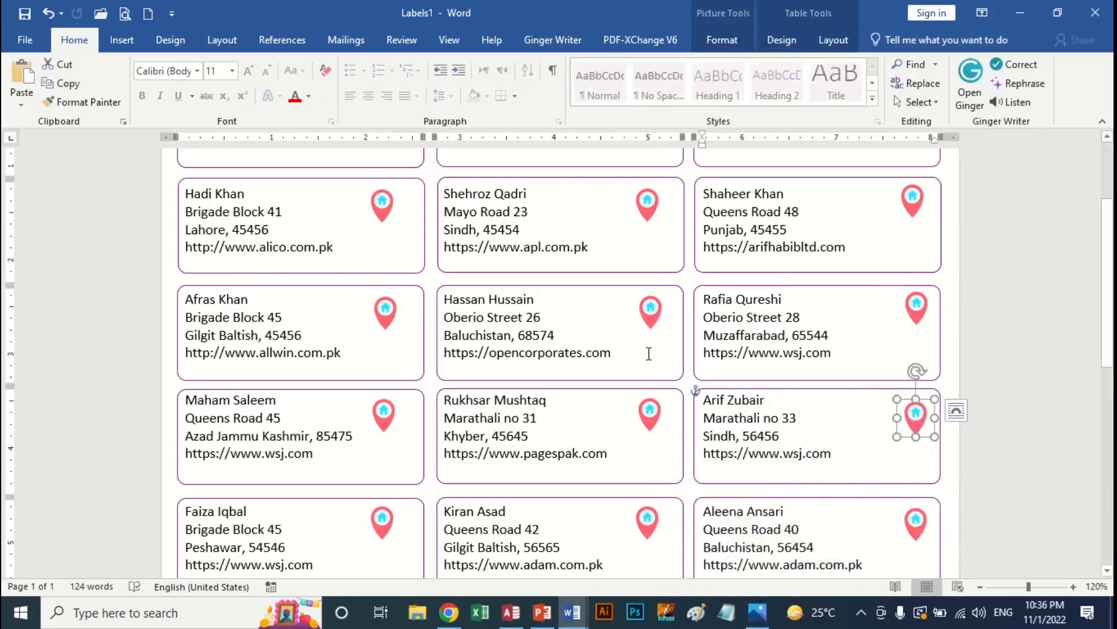
scroll(648, 350, down, 4)
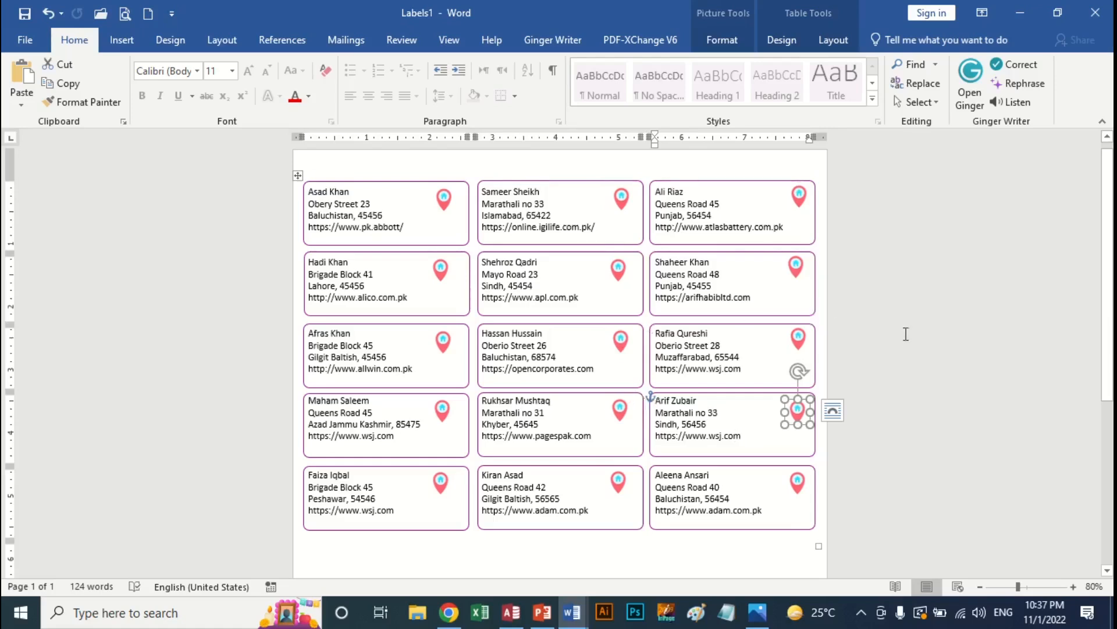
click(758, 612)
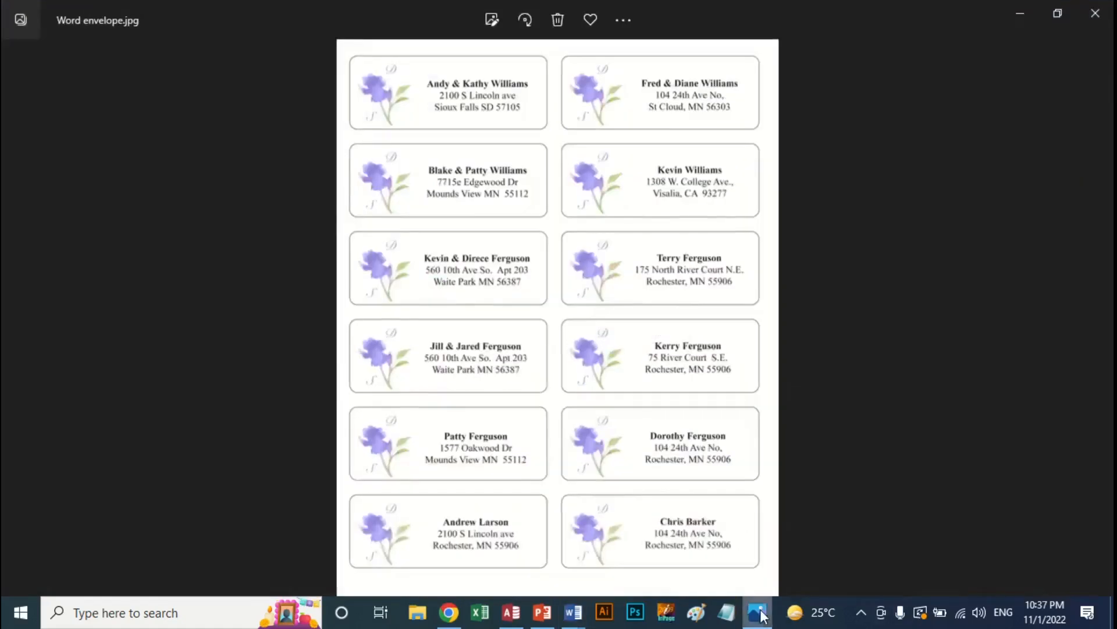
click(758, 612)
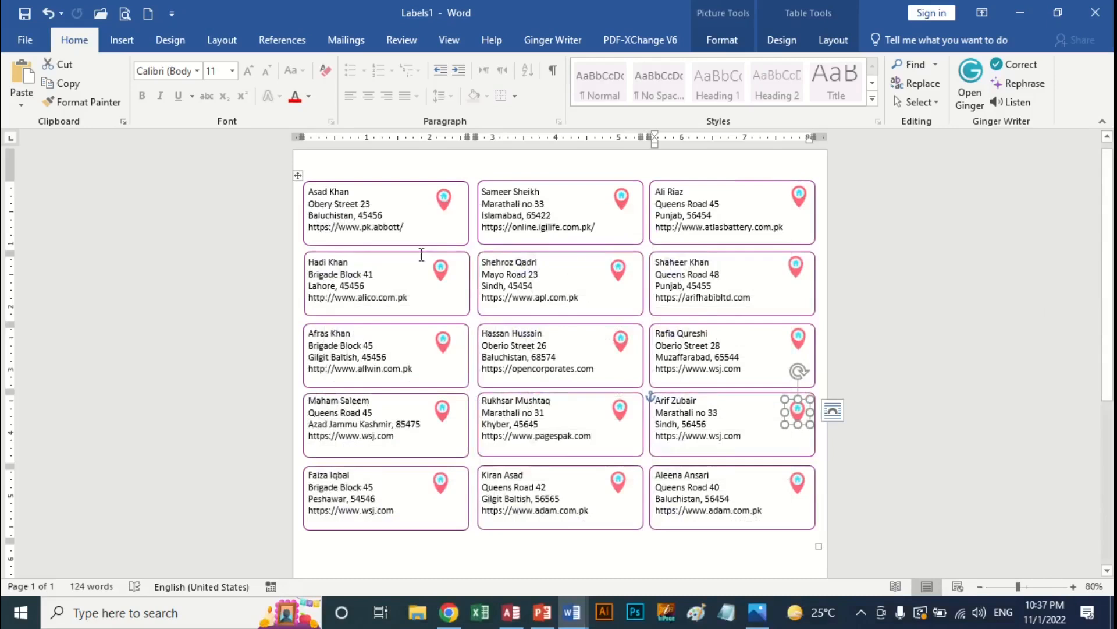
- Select the first row's three rounded outlines and open the custom colour choice for their shape outline
click(419, 230)
click(408, 182)
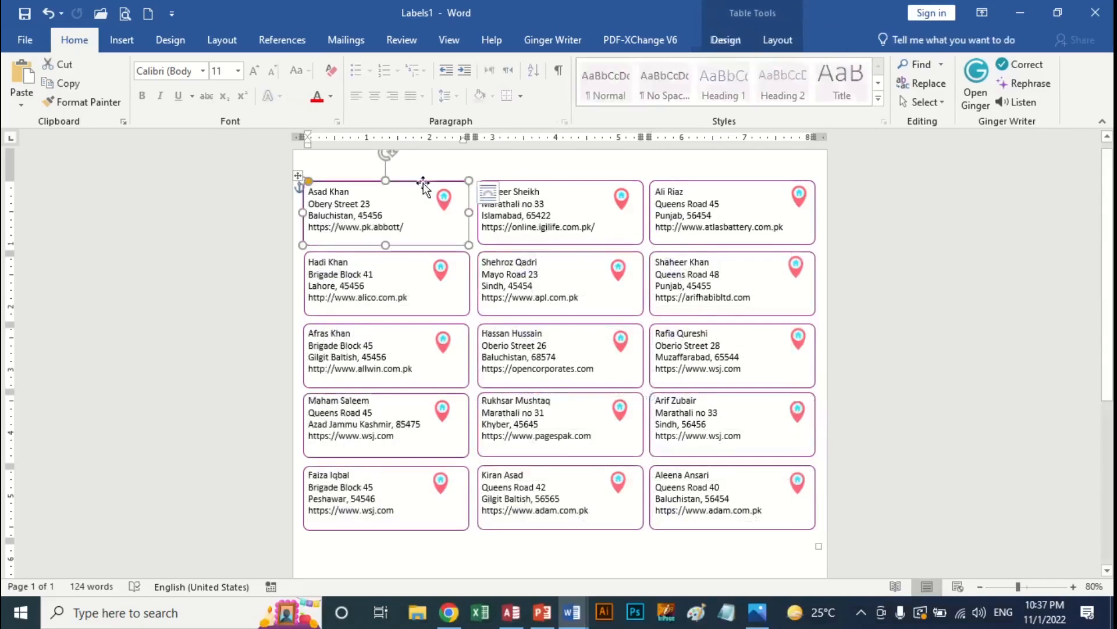
shift+click(589, 181)
shift+click(737, 182)
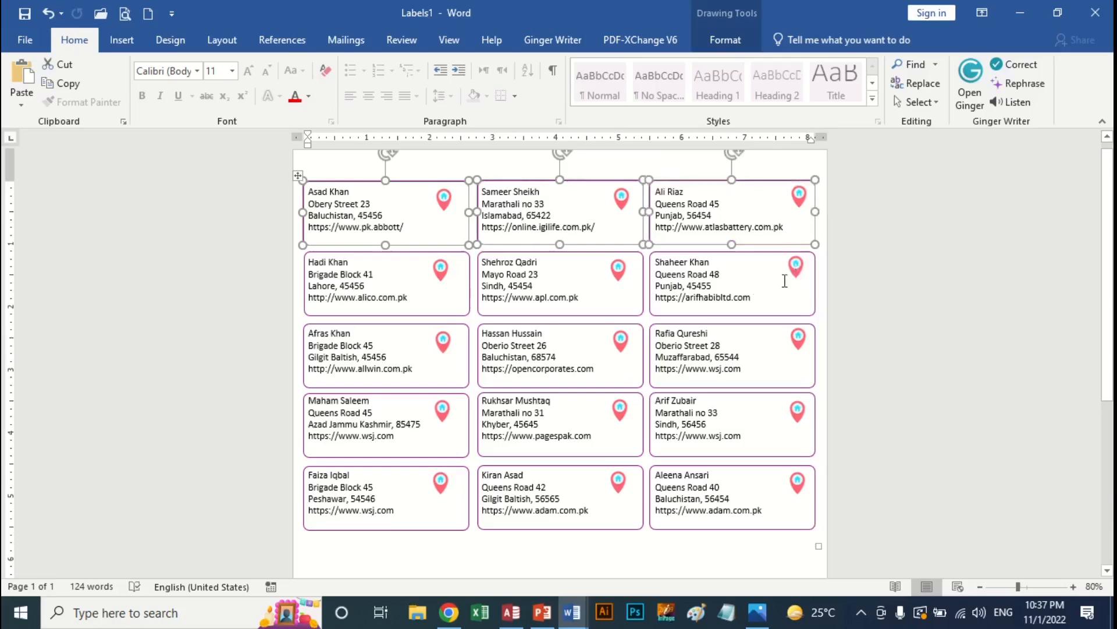
click(711, 35)
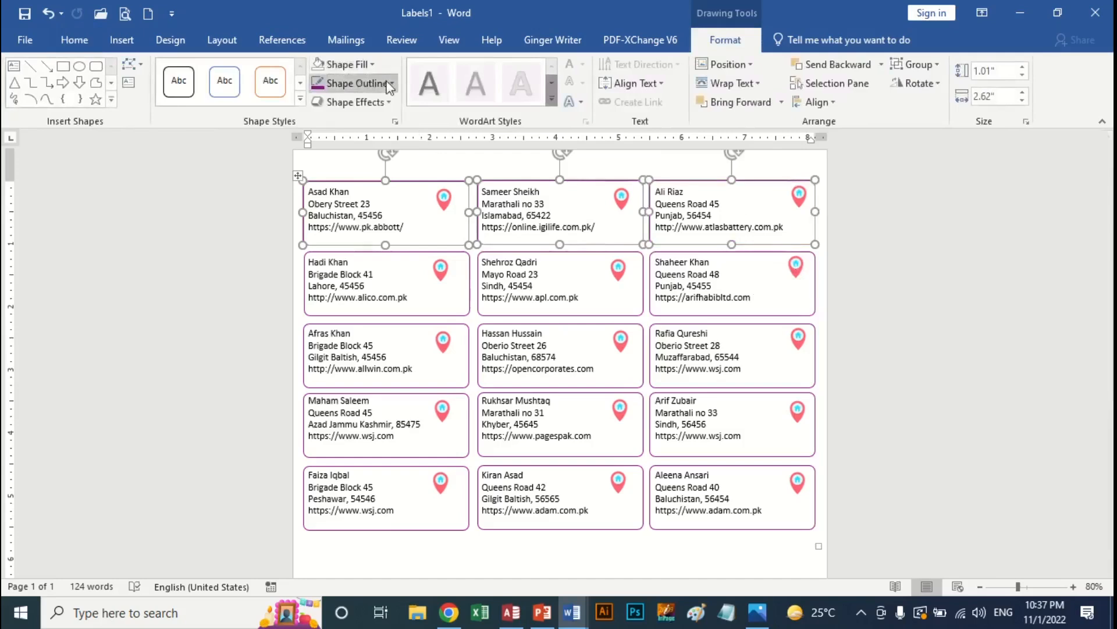
click(389, 83)
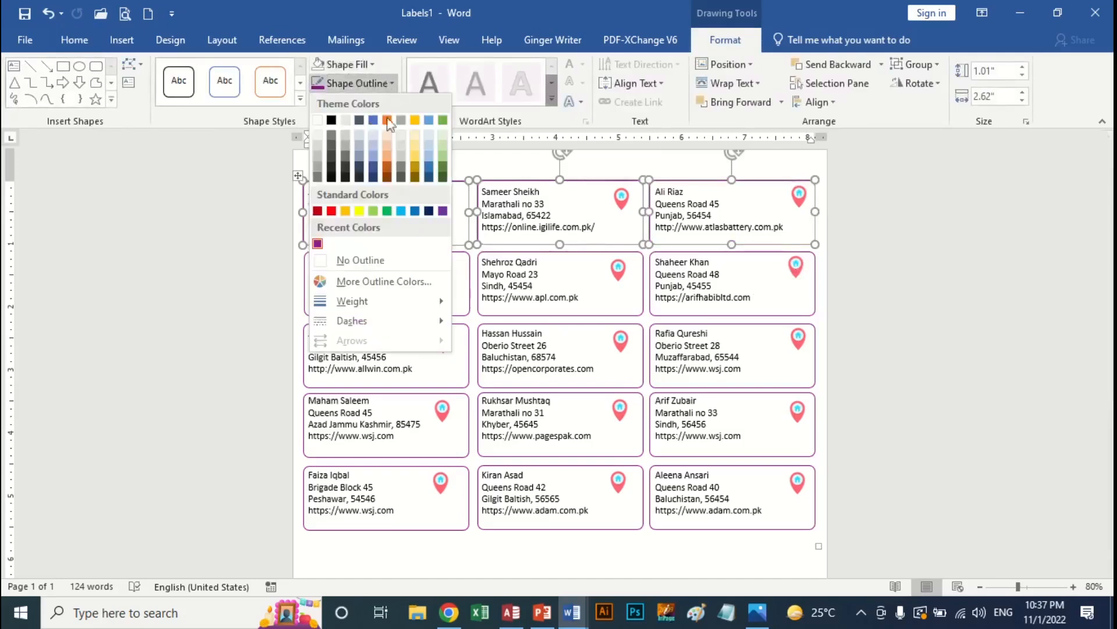
click(362, 281)
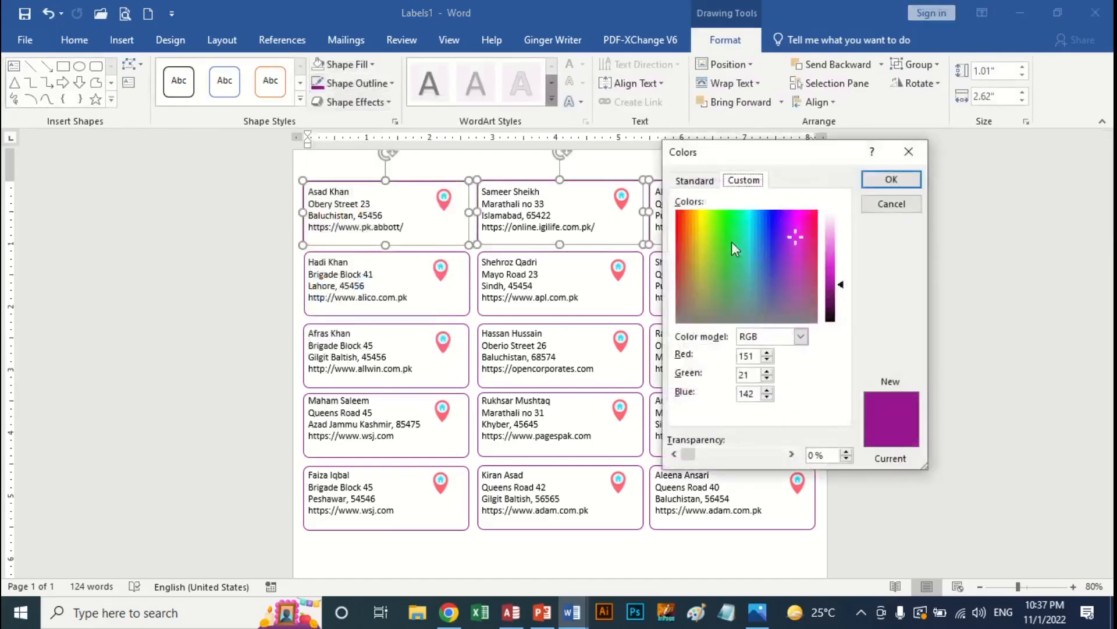
- Try various brown and orange custom shades for the selected outlines
click(685, 250)
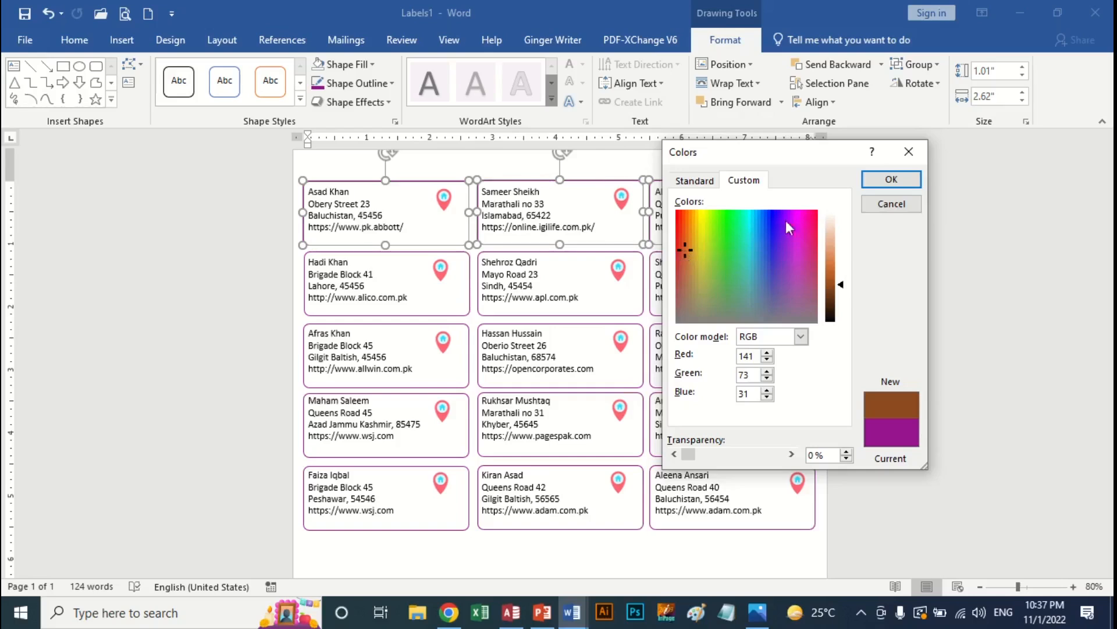
click(801, 226)
click(689, 256)
click(679, 237)
click(690, 224)
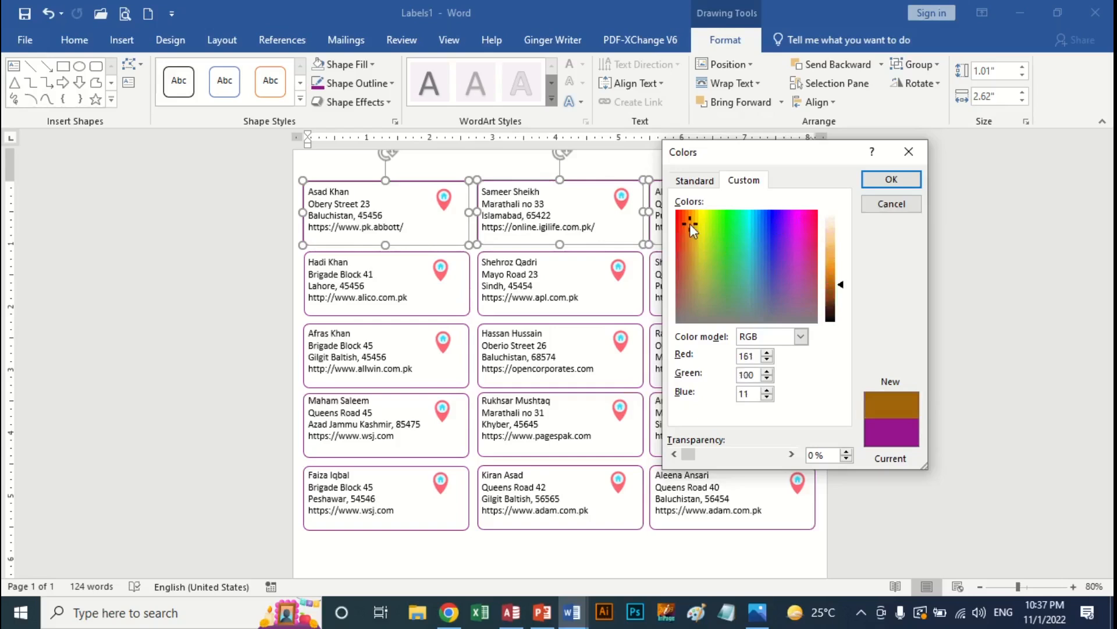
click(690, 228)
click(681, 242)
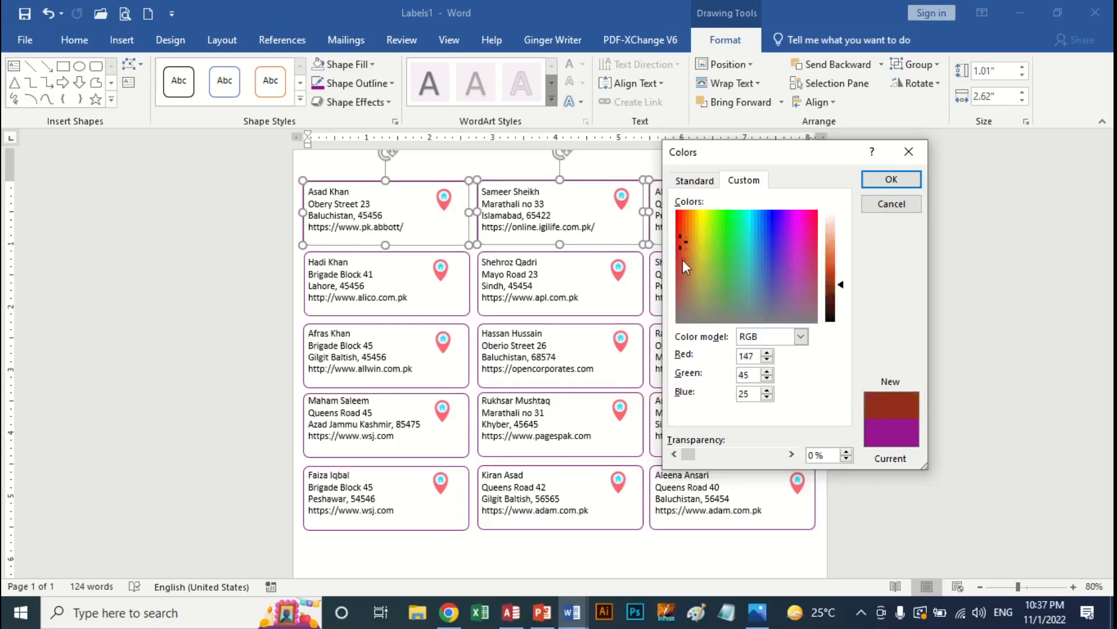
- Choose a custom pinkish-red shade and apply it to the first row's three rounded outlines
click(796, 267)
click(795, 256)
click(809, 235)
click(809, 224)
click(833, 248)
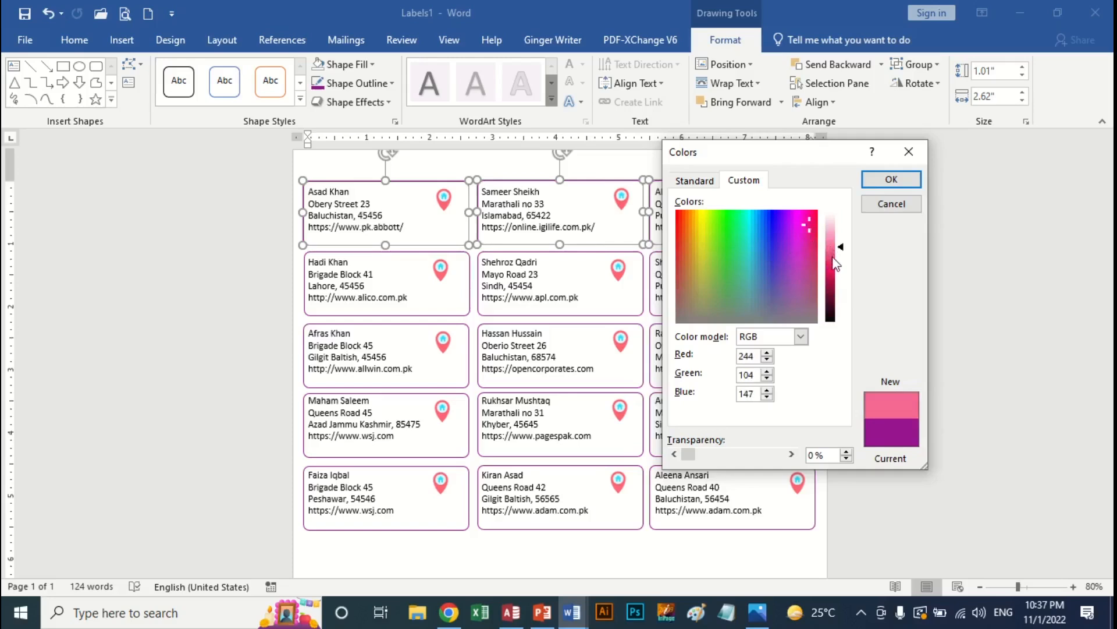
click(836, 256)
click(891, 181)
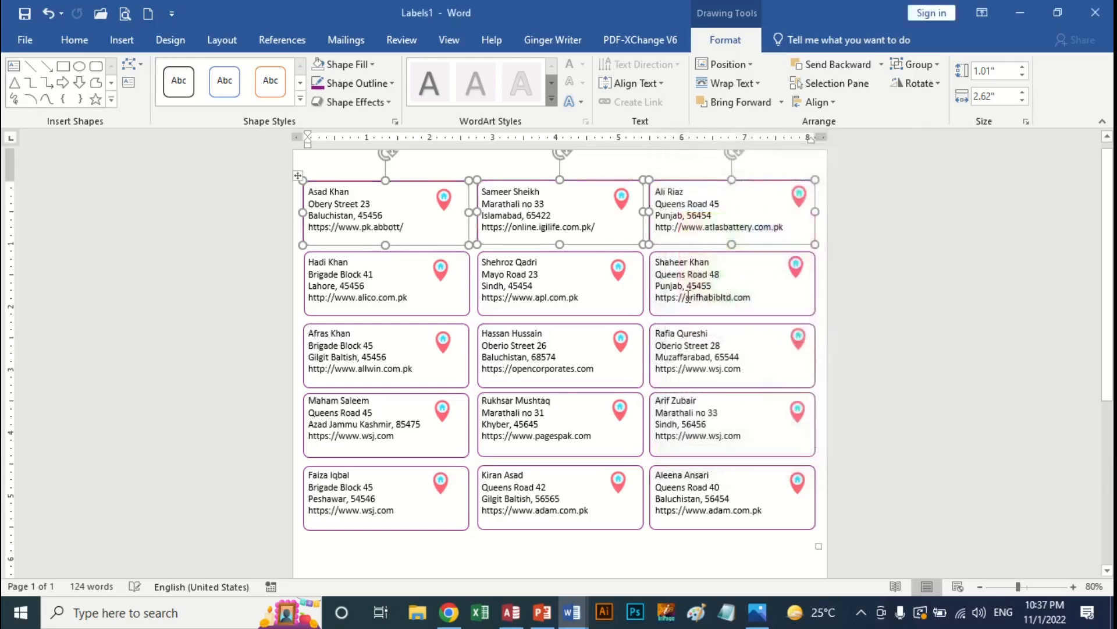
click(742, 321)
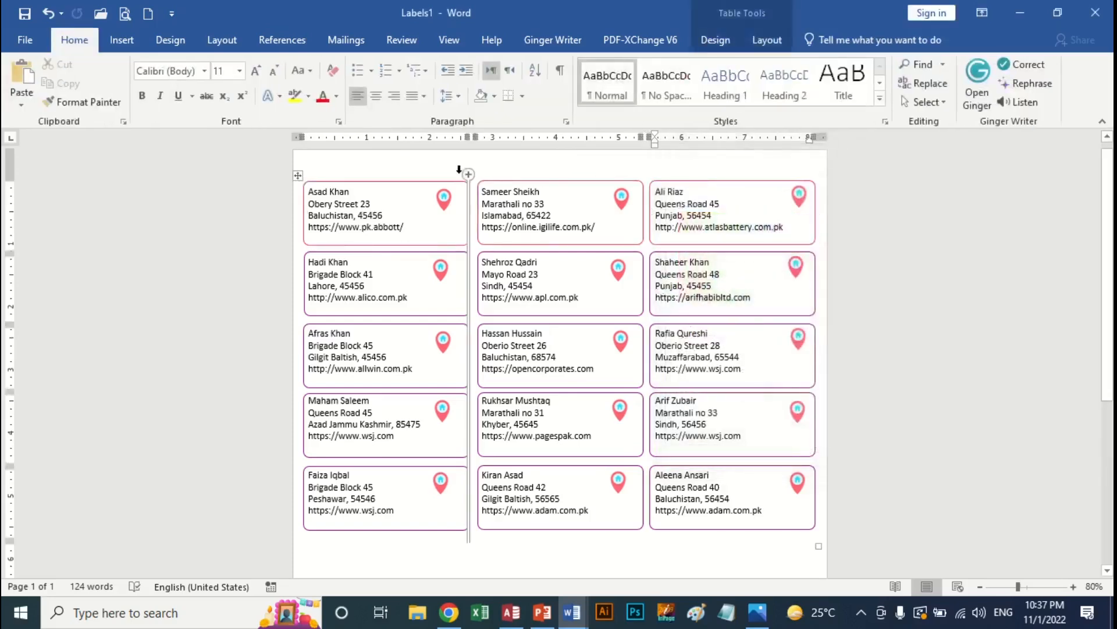